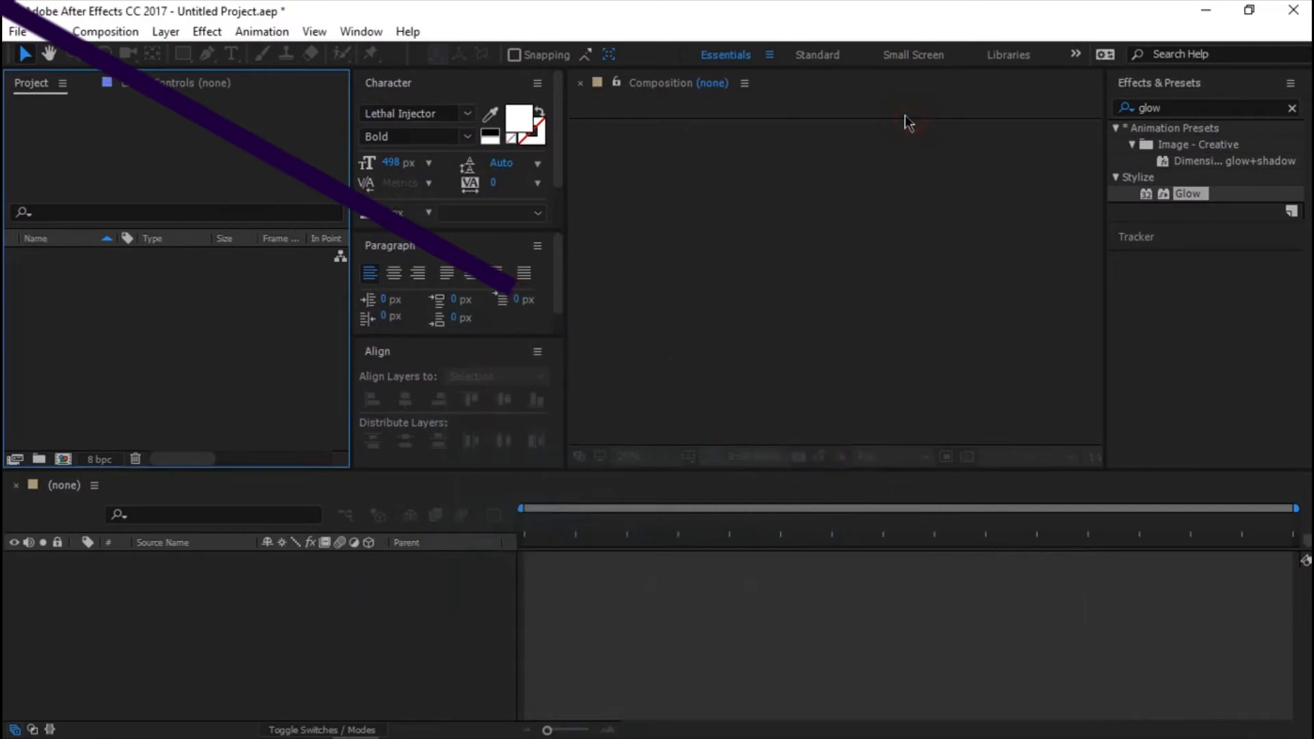
Create a new composition named Main with the HDTV 1080 29.97 preset and a duration of 0;00;05;00.
{"action": "left_click", "coordinate": [65, 460]}
{"action": "key", "text": "BackSpace"}
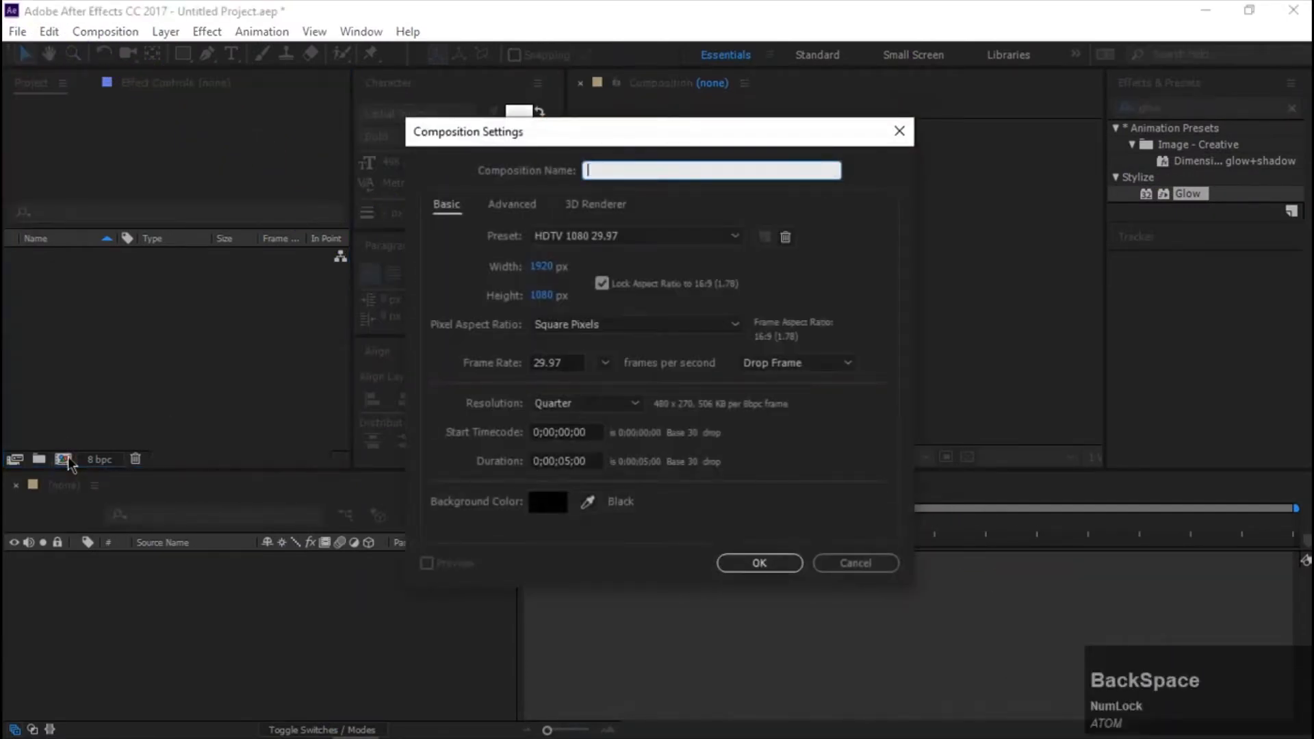
{"action": "type", "text": "Main"}
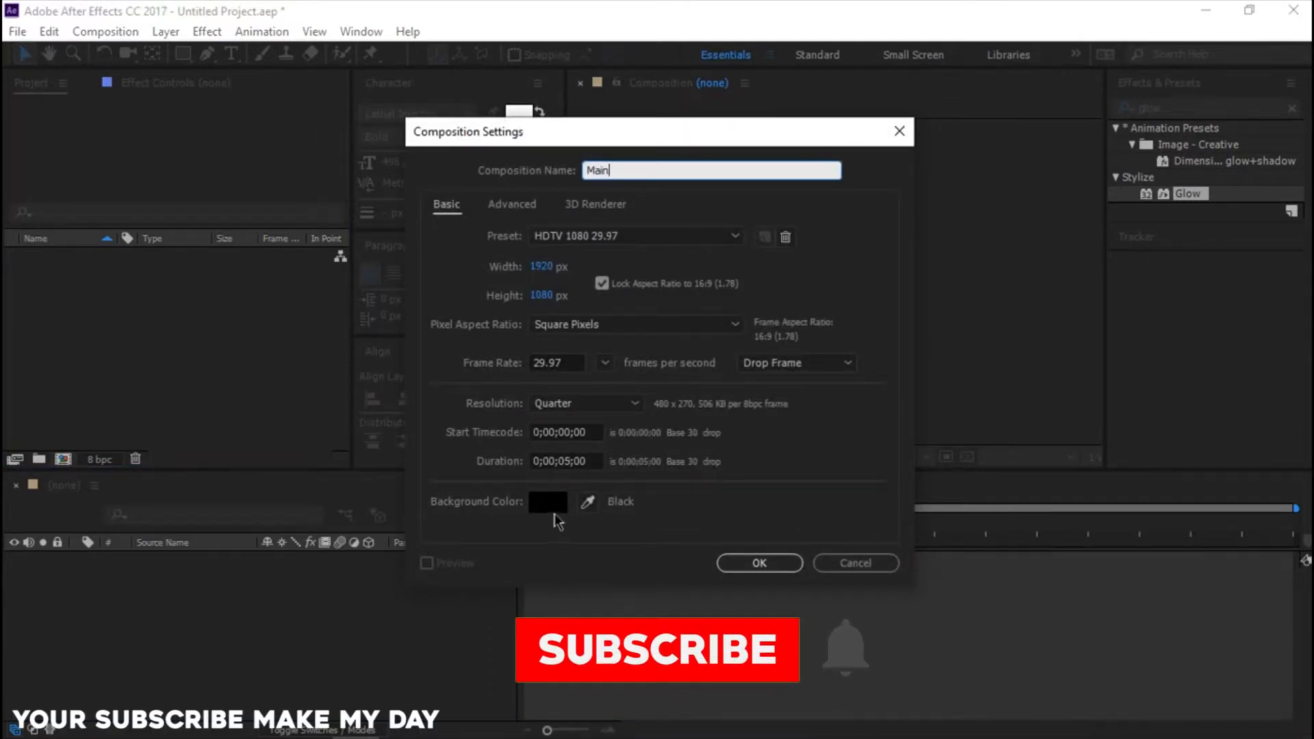
{"action": "left_click", "coordinate": [722, 566]}
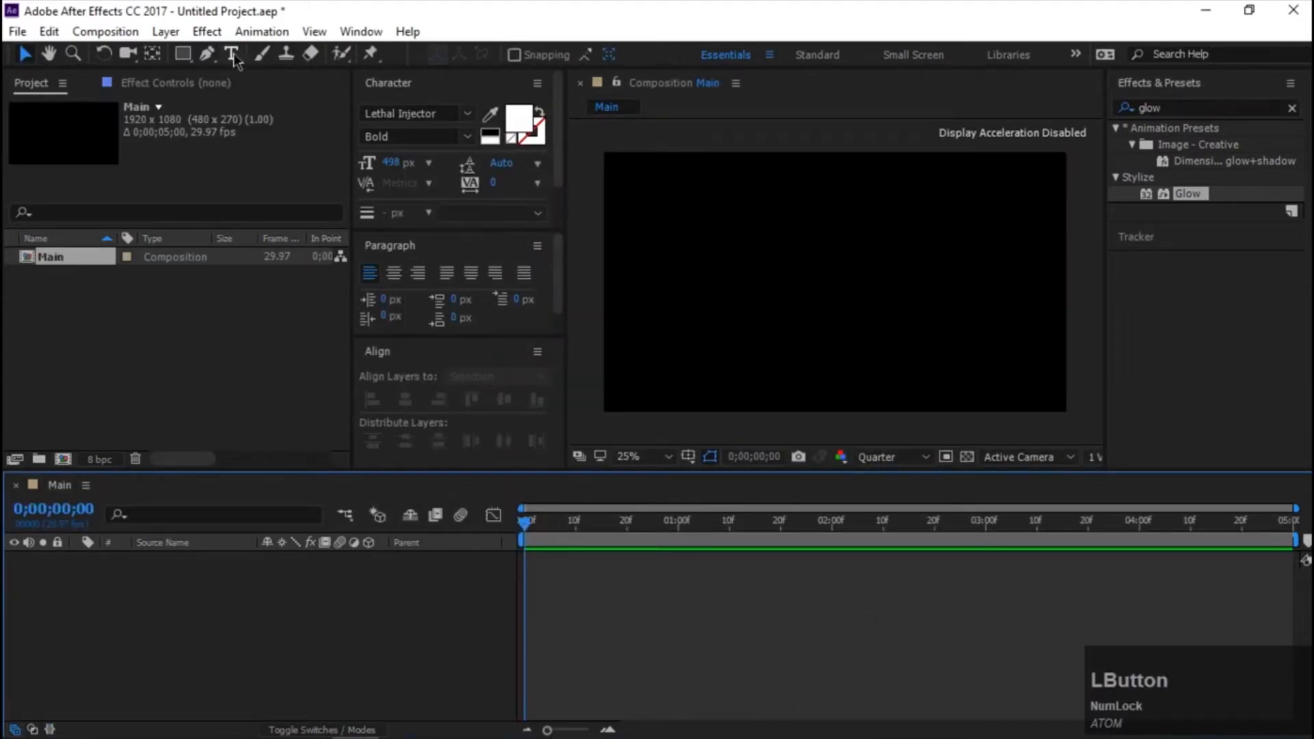
Add a text layer reading "lm" in the composition and set its font size to 481 px.
{"action": "left_click", "coordinate": [232, 54]}
{"action": "left_click", "coordinate": [775, 271]}
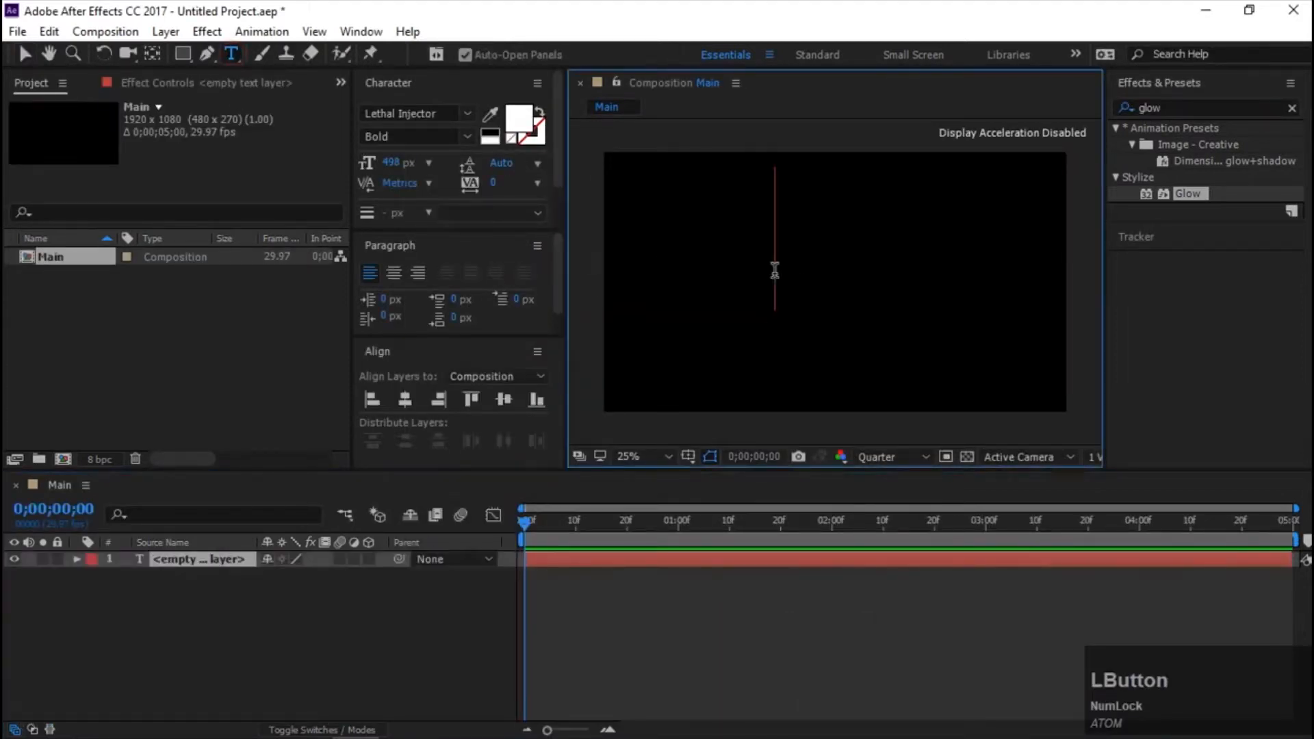
{"action": "type", "text": "lm"}
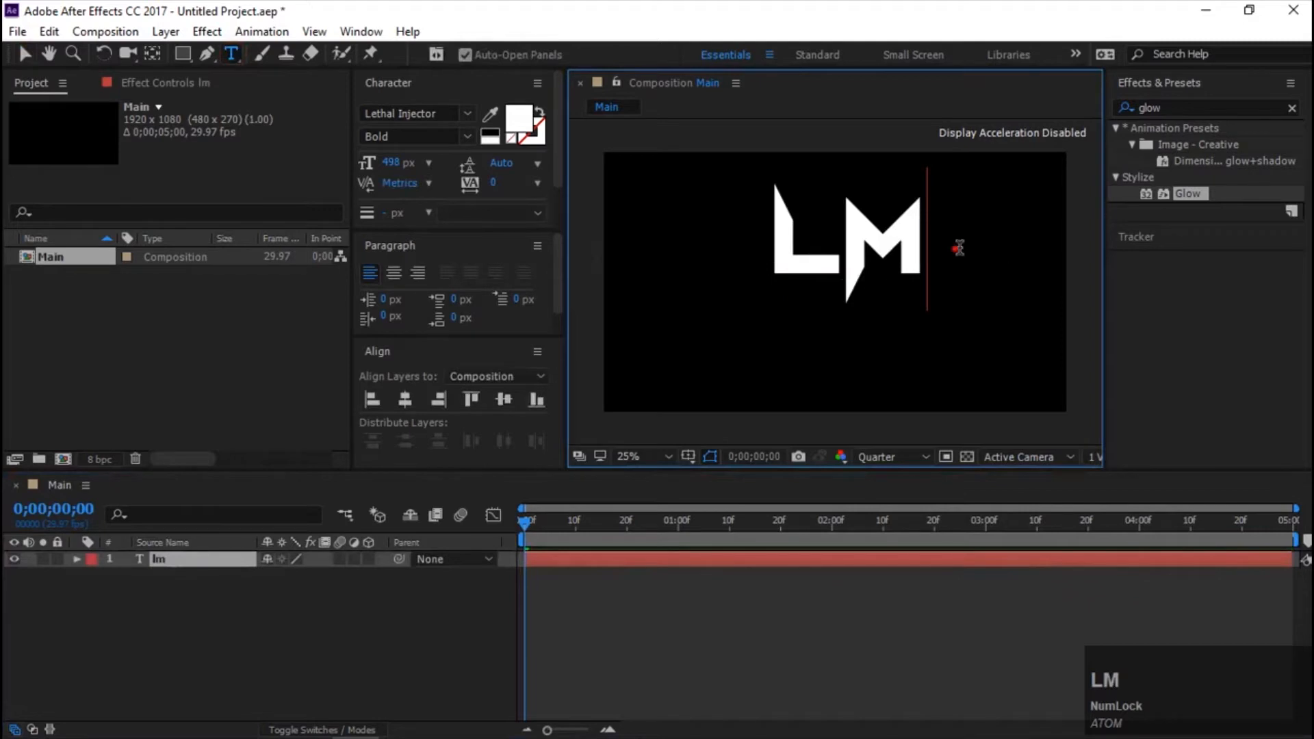
{"action": "left_click_drag", "start_coordinate": [958, 248], "coordinate": [705, 252]}
{"action": "mouse_move", "coordinate": [400, 168]}
{"action": "left_mouse_down"}
{"action": "mouse_move", "coordinate": [368, 167]}
{"action": "mouse_move", "coordinate": [397, 172]}
{"action": "left_mouse_up"}
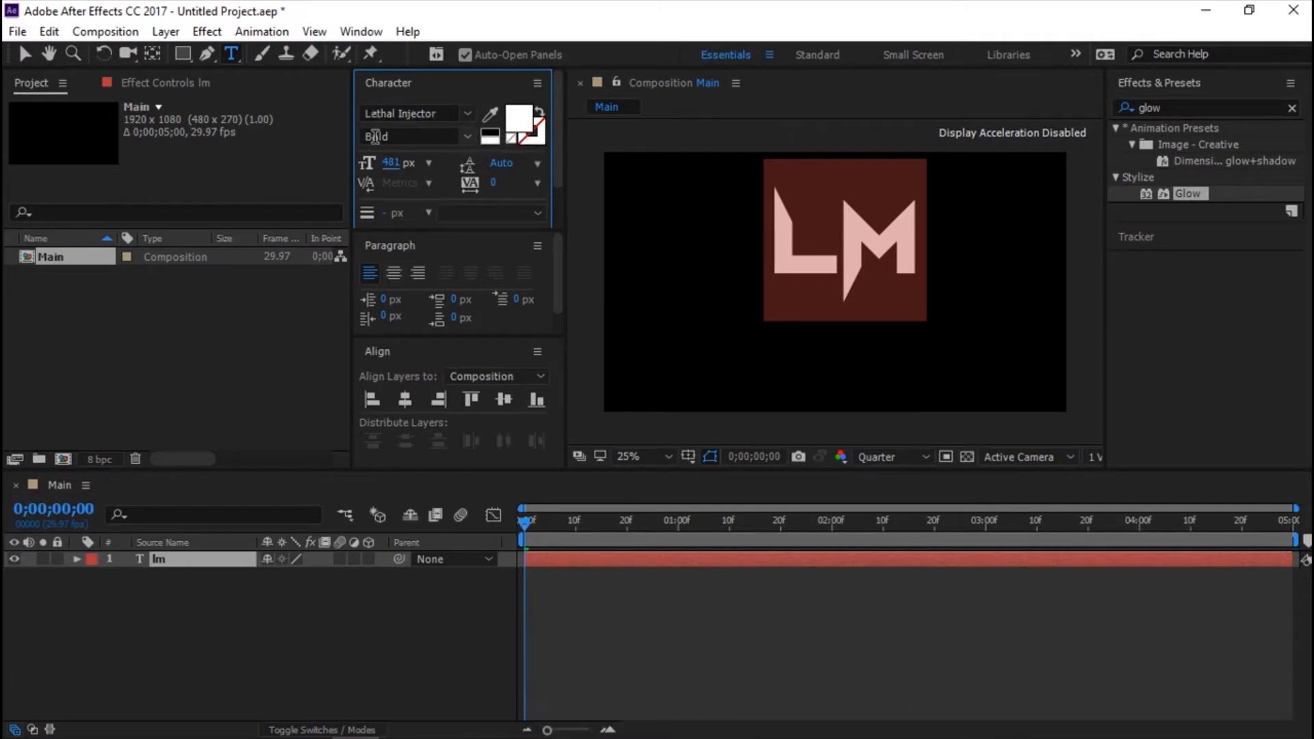
Center the text layer horizontally and vertically in the composition, and center its anchor point on the letters.
{"action": "left_click", "coordinate": [405, 401]}
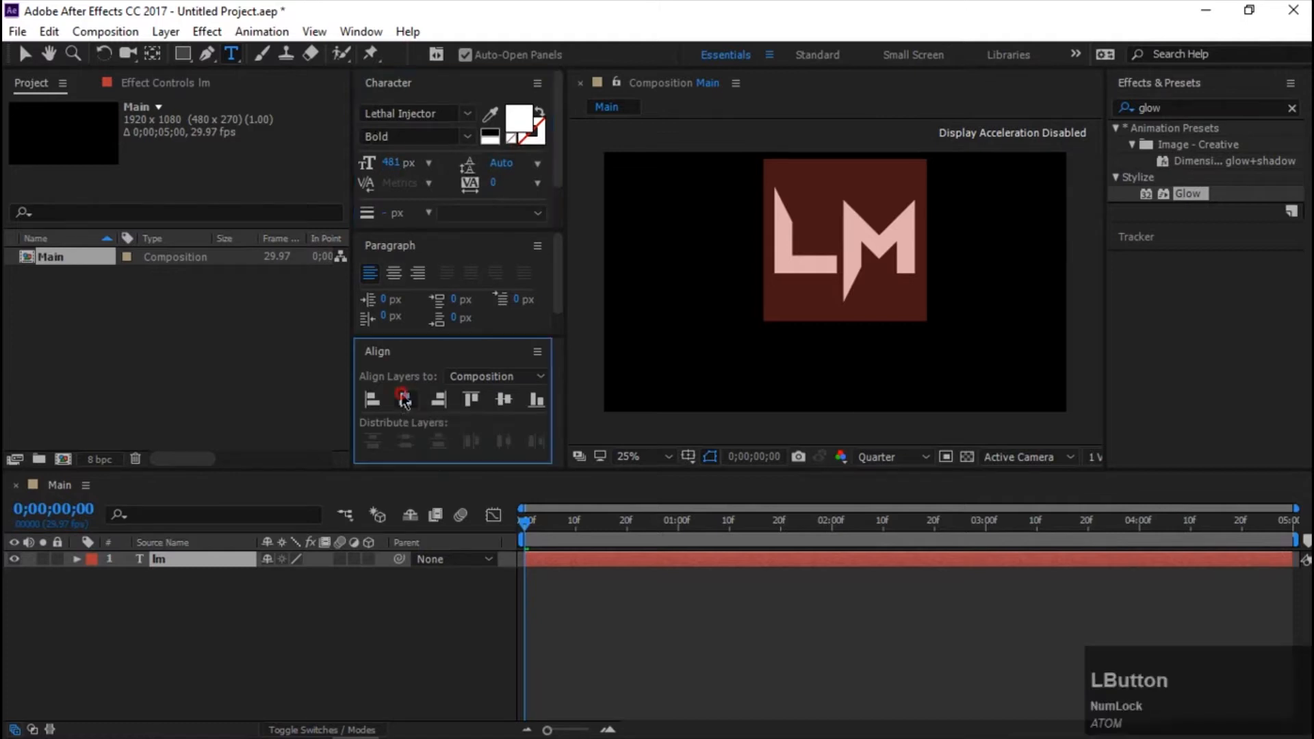
{"action": "left_click", "coordinate": [501, 402]}
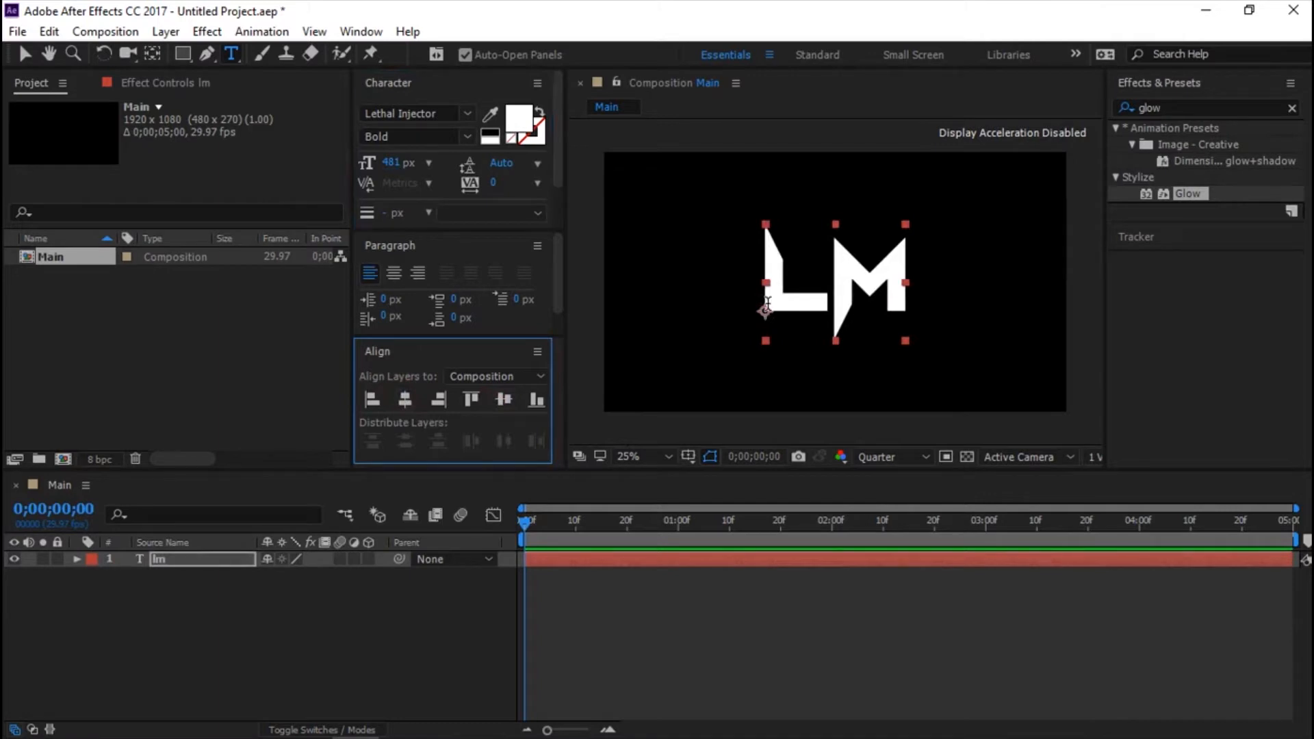
{"action": "key", "text": "ctrl+alt+Home"}
{"action": "key", "text": "ctrl+alt+Home"}
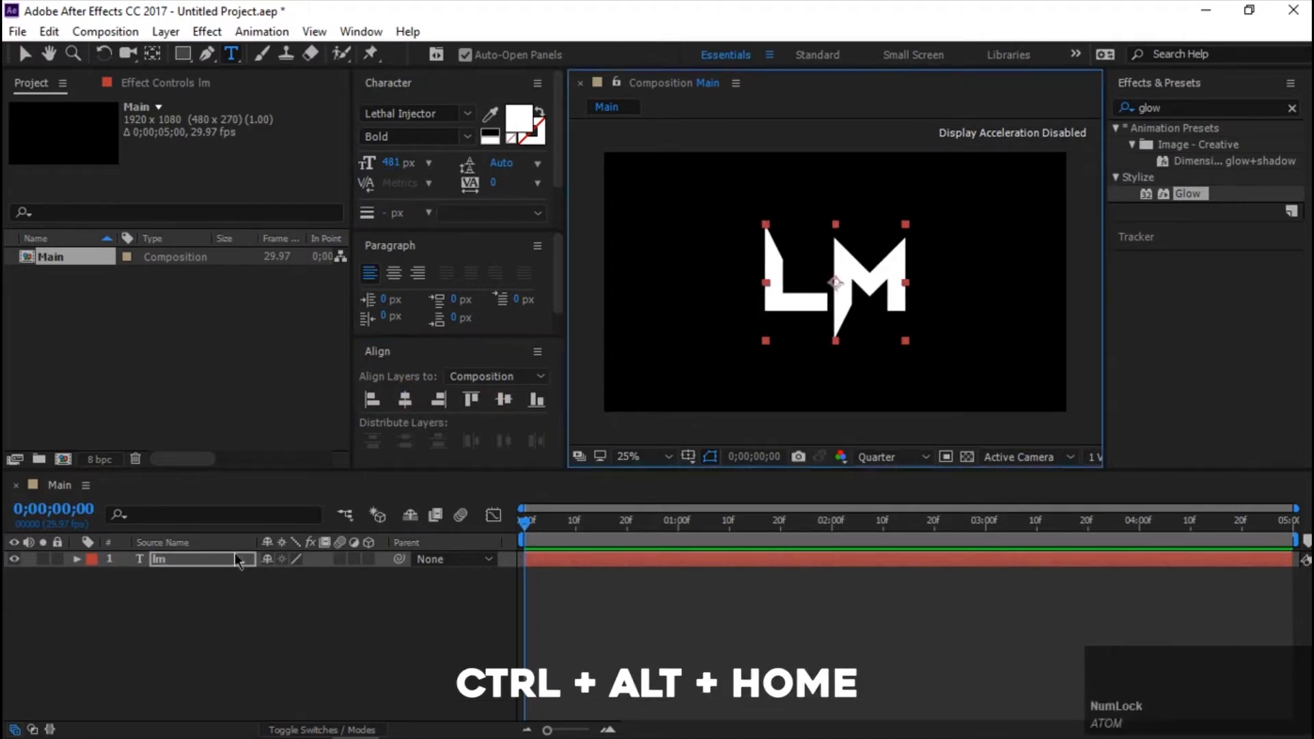
Create shapes from the lm text layer and set the fill of the resulting outlines to None.
{"action": "right_click", "coordinate": [208, 566]}
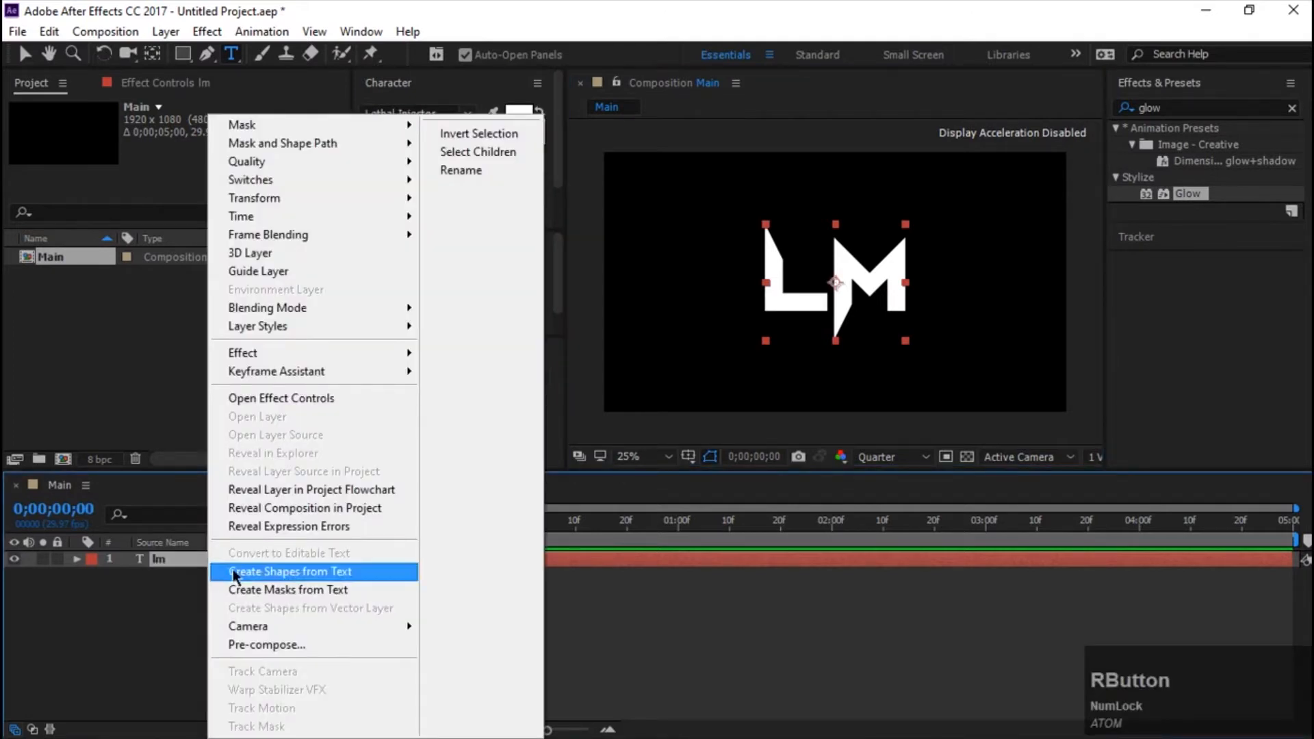
{"action": "left_click", "coordinate": [236, 573]}
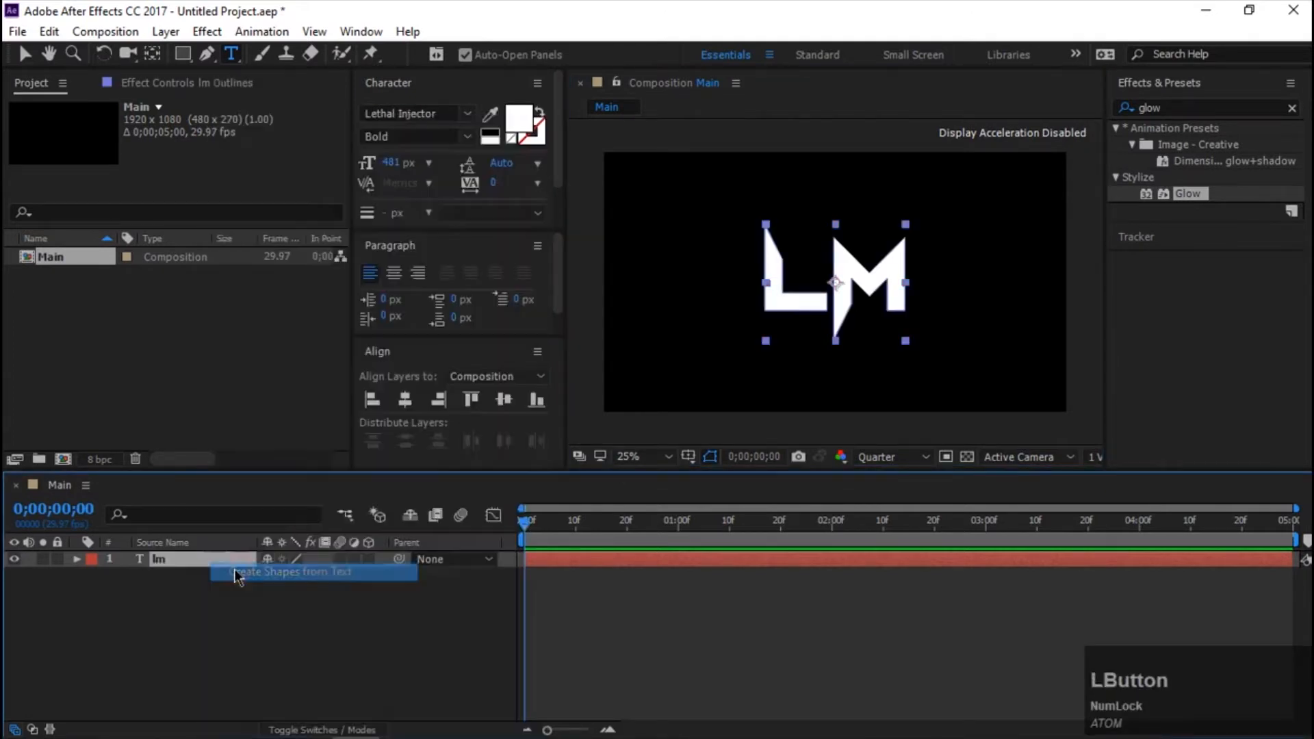
{"action": "left_click", "coordinate": [181, 56]}
{"action": "left_click", "coordinate": [496, 56]}
{"action": "left_click", "coordinate": [560, 319]}
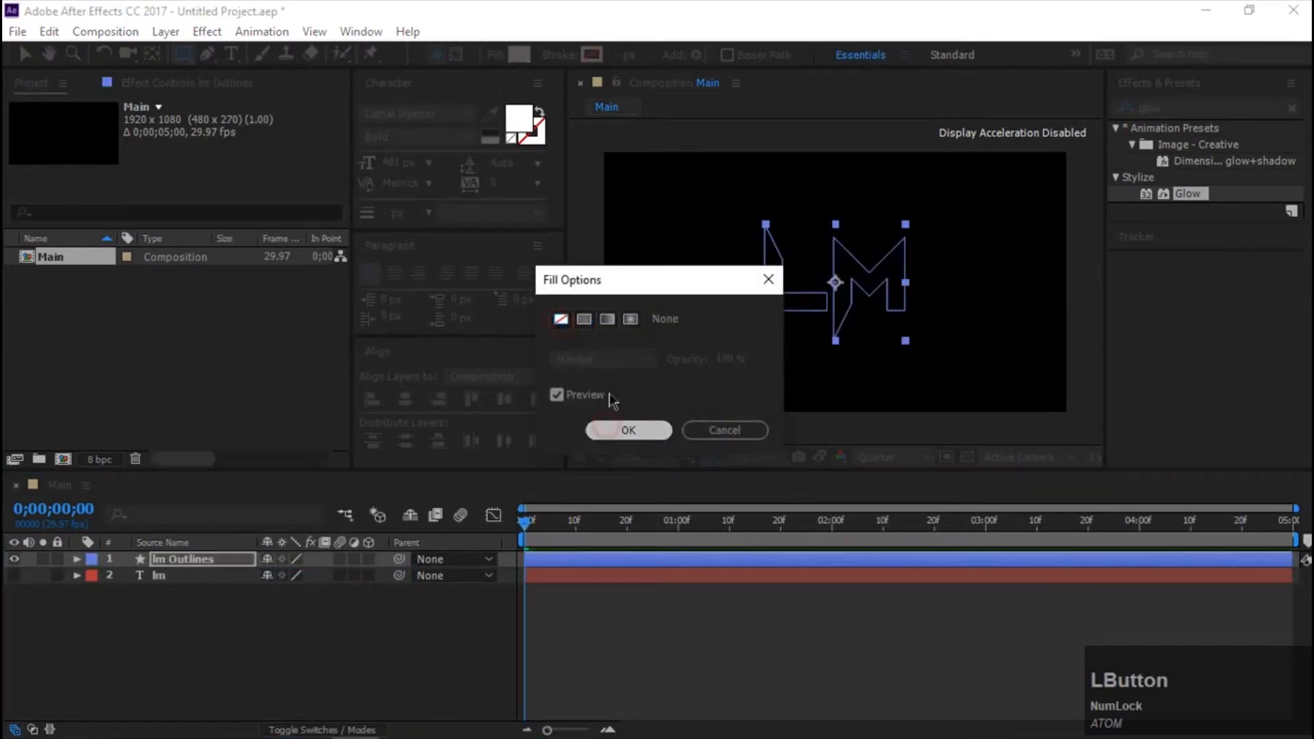
{"action": "left_click", "coordinate": [605, 430]}
Give the letter outlines a solid white stroke 20 px wide.
{"action": "left_click", "coordinate": [558, 55]}
{"action": "left_click", "coordinate": [585, 319]}
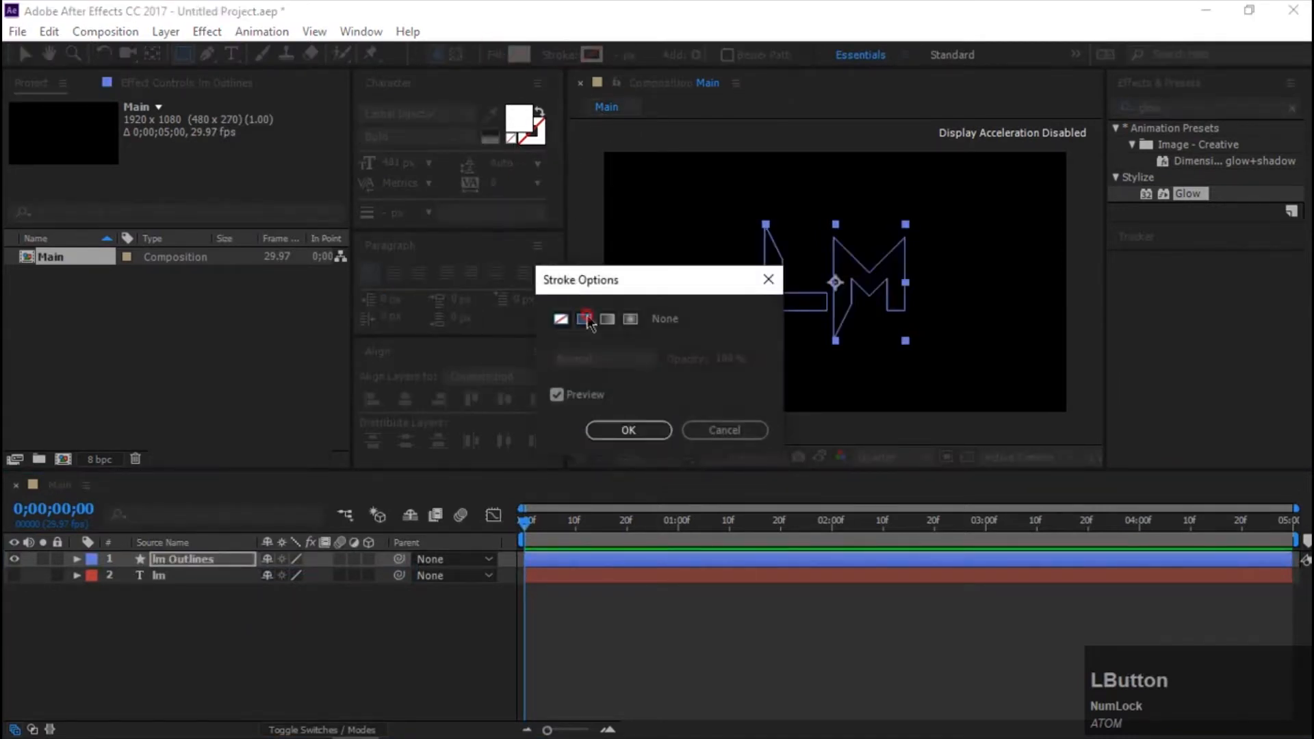
{"action": "left_click", "coordinate": [626, 431]}
{"action": "left_click_drag", "start_coordinate": [624, 60], "coordinate": [640, 58]}
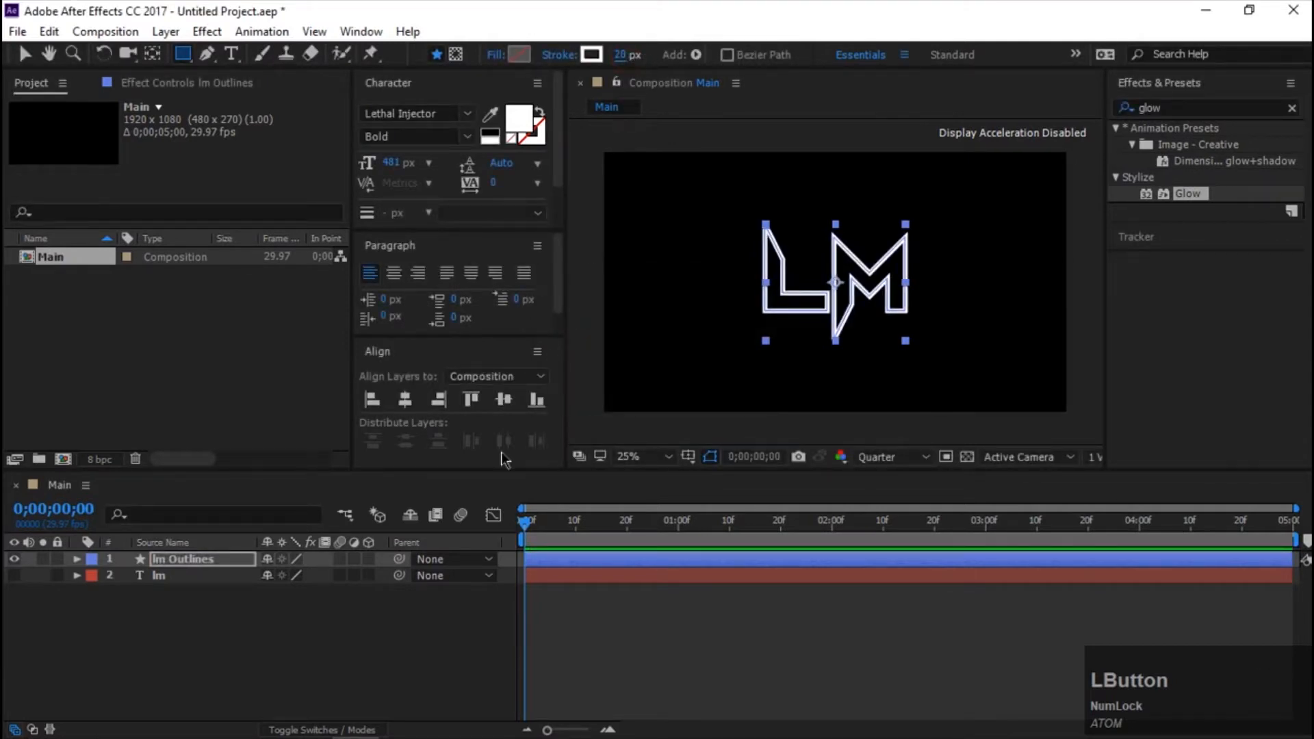
Add a Trim Paths operator to the contents of the lm Outlines layer.
{"action": "left_click", "coordinate": [76, 559]}
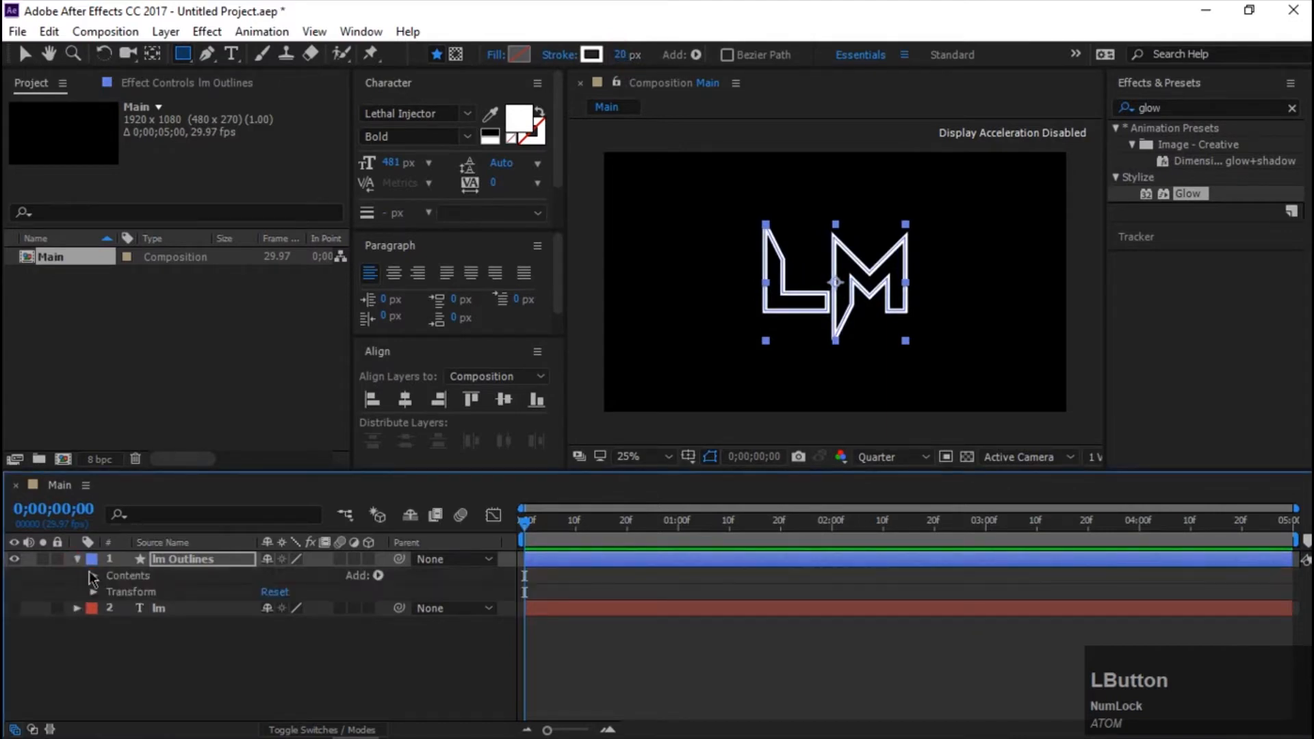
{"action": "left_click", "coordinate": [378, 576]}
{"action": "left_click", "coordinate": [445, 470]}
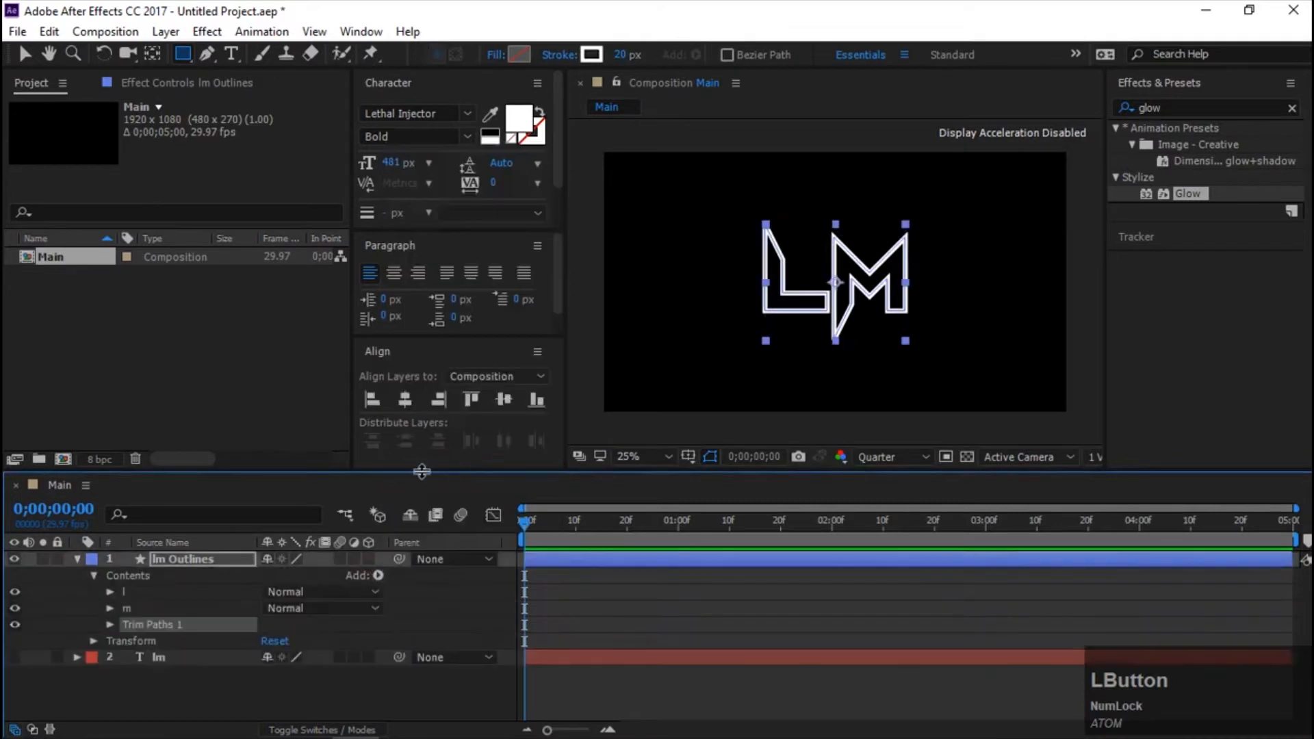
Keyframe the Trim Paths End value from 0% at the start to 100% at 0;00;01;15, and preview the animation.
{"action": "left_click", "coordinate": [109, 625]}
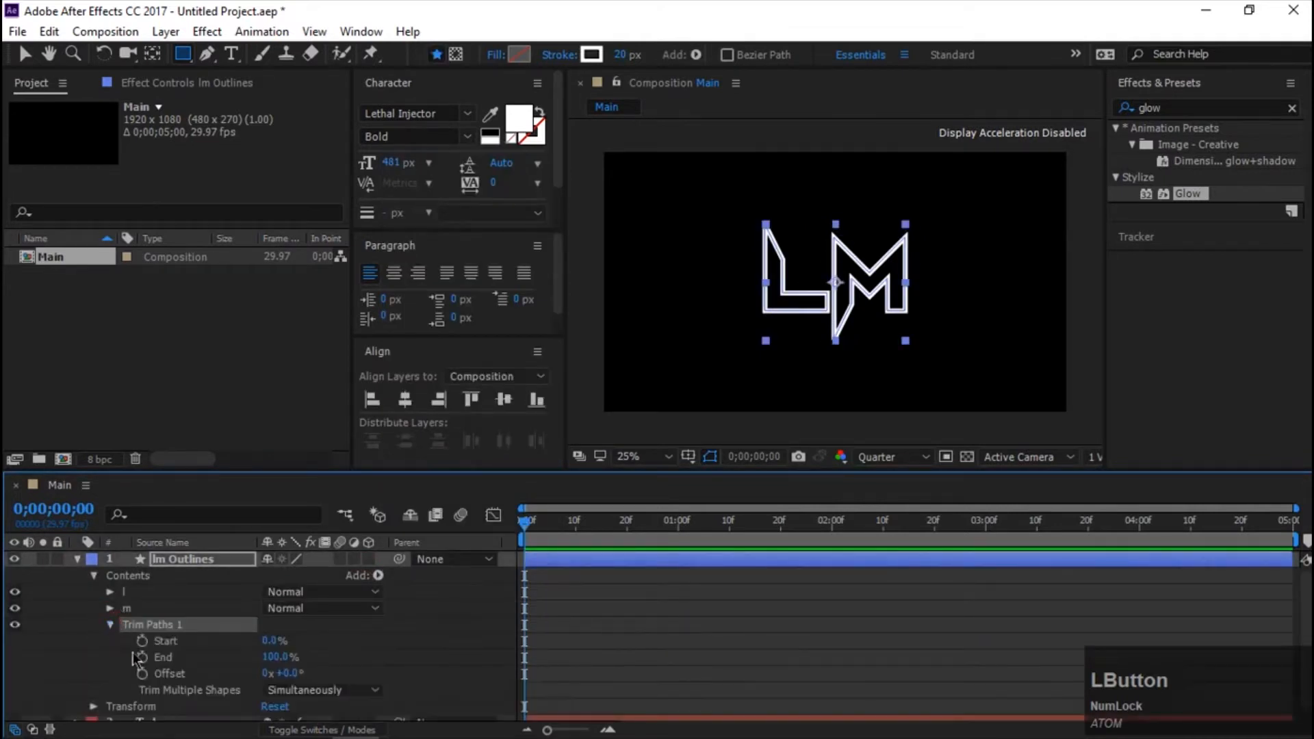
{"action": "left_click", "coordinate": [142, 657]}
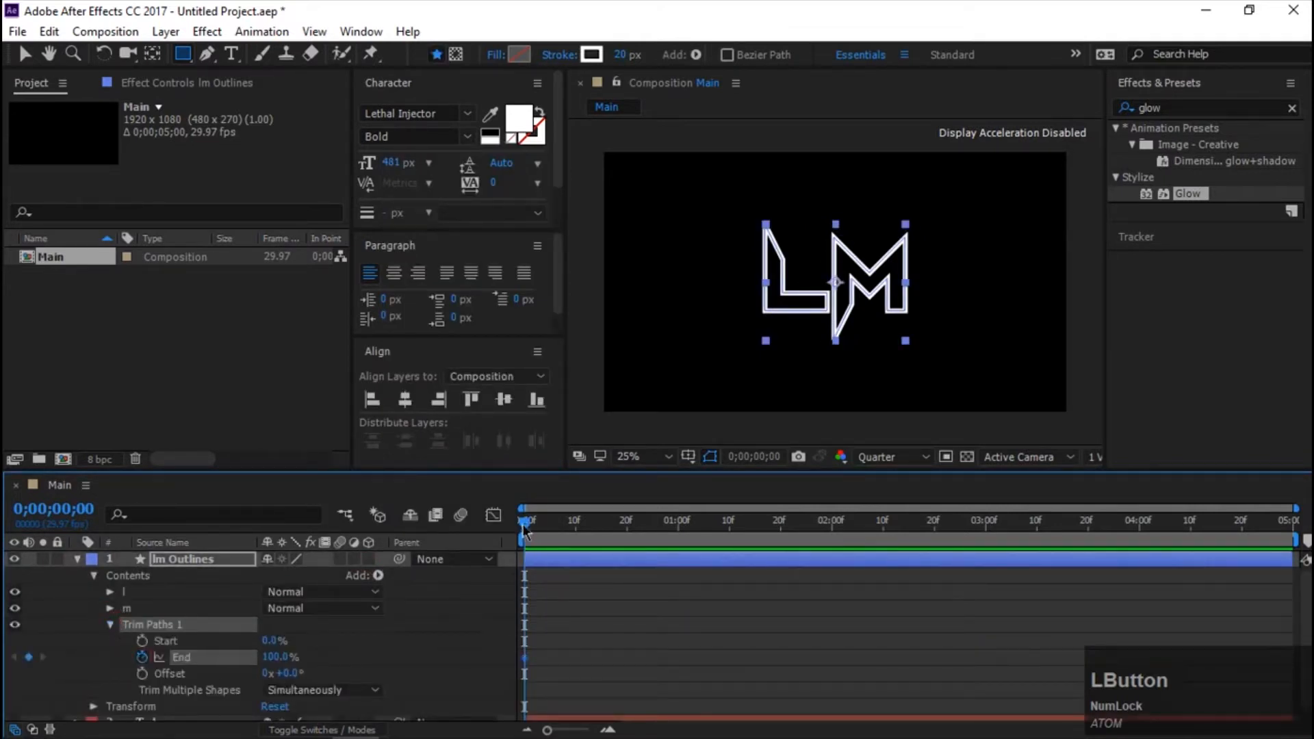
{"action": "left_click_drag", "start_coordinate": [553, 525], "coordinate": [755, 556]}
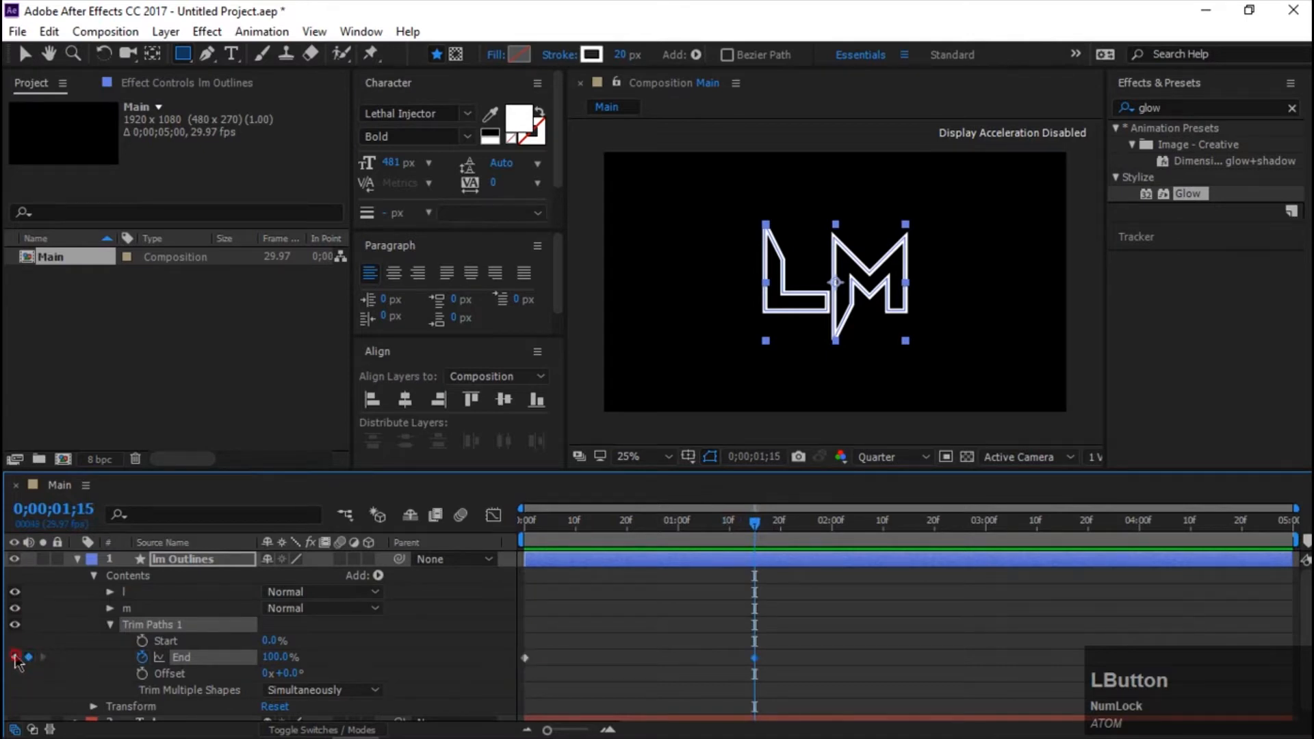
{"action": "key", "text": "Home"}
{"action": "left_click_drag", "start_coordinate": [276, 656], "coordinate": [6, 664]}
{"action": "key", "text": "space"}
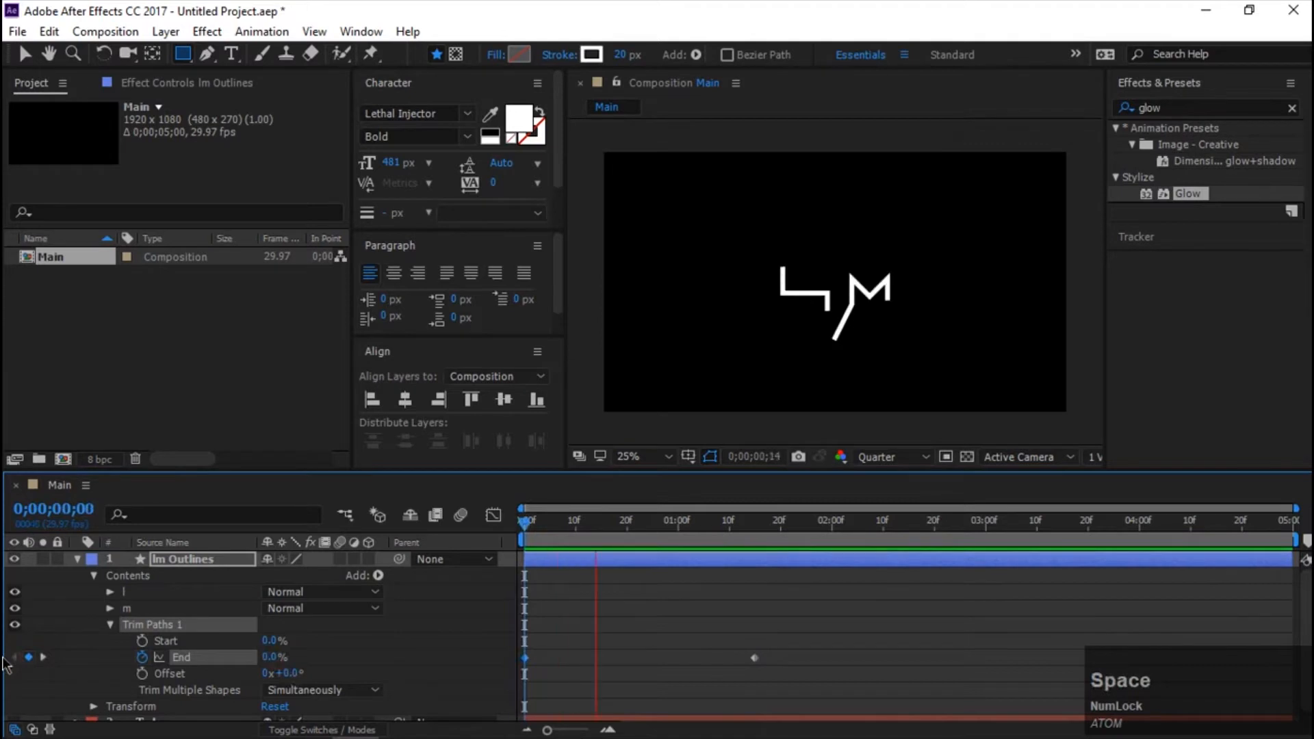
{"action": "key", "text": "space"}
Apply Easy Ease to both End keyframes, reshape their speed curve to peak at about 1 second, and preview the animation.
{"action": "left_click_drag", "start_coordinate": [793, 631], "coordinate": [512, 693]}
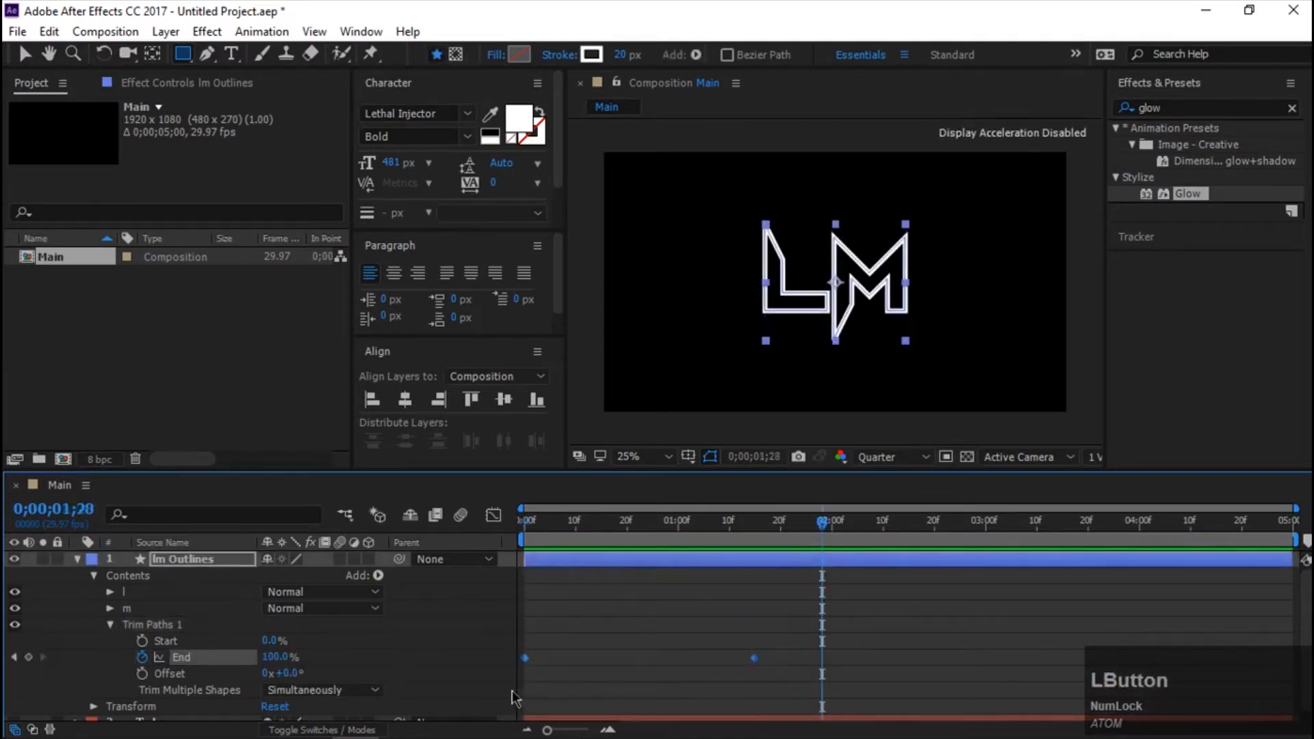
{"action": "key", "text": "F9"}
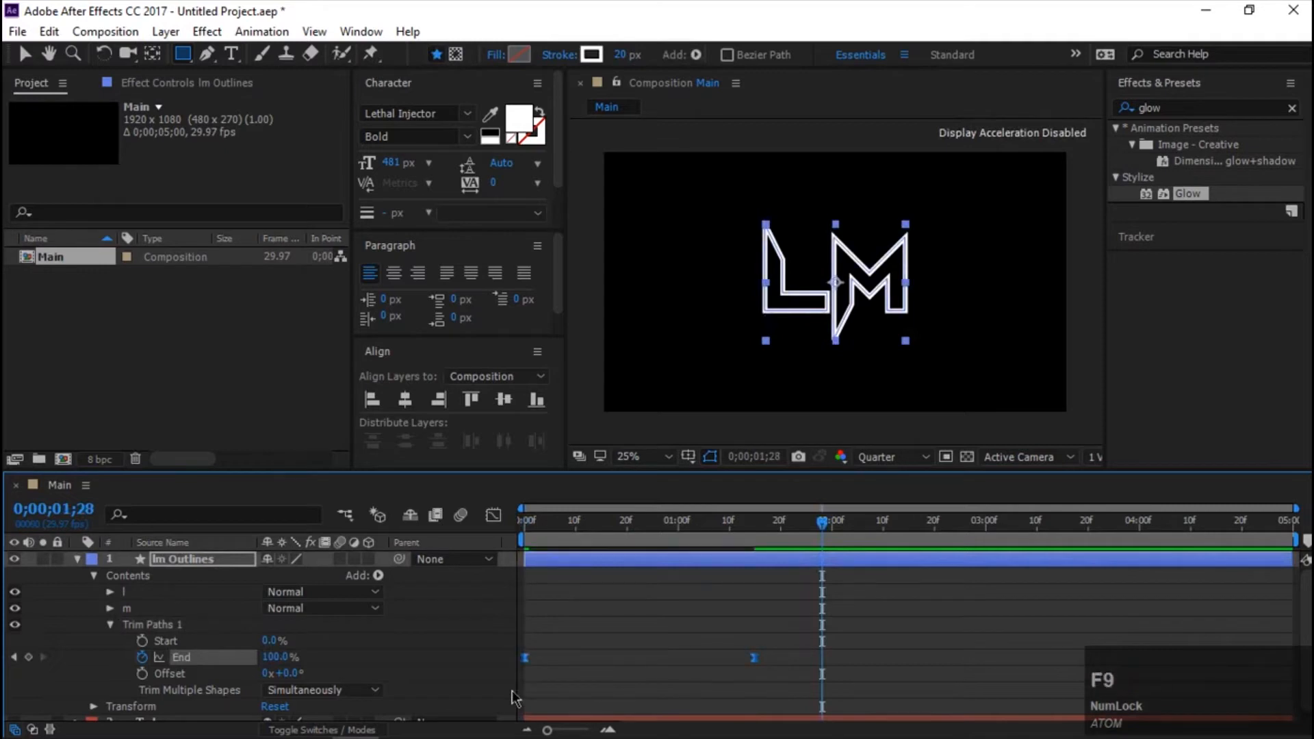
{"action": "left_click", "coordinate": [493, 517]}
{"action": "left_click_drag", "start_coordinate": [781, 669], "coordinate": [690, 708]}
{"action": "left_click_drag", "start_coordinate": [565, 683], "coordinate": [597, 681]}
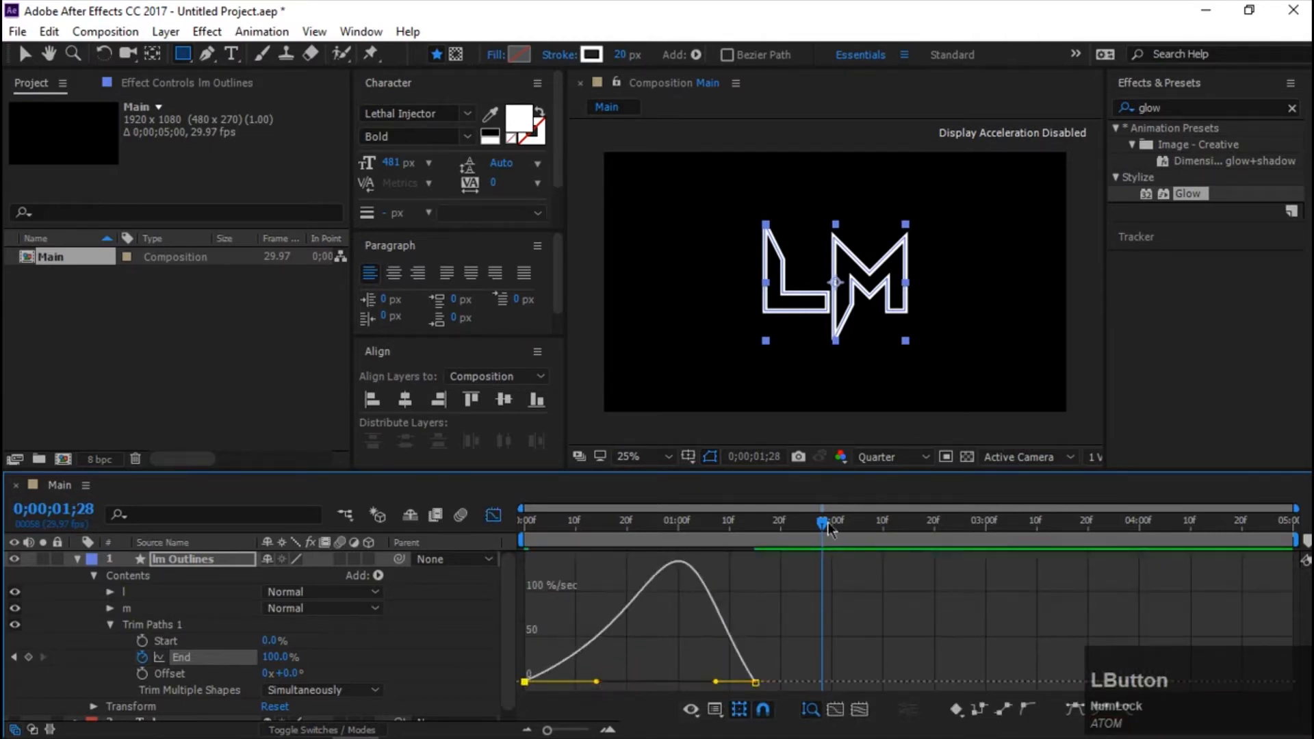
{"action": "left_click", "coordinate": [526, 522]}
{"action": "key", "text": "space"}
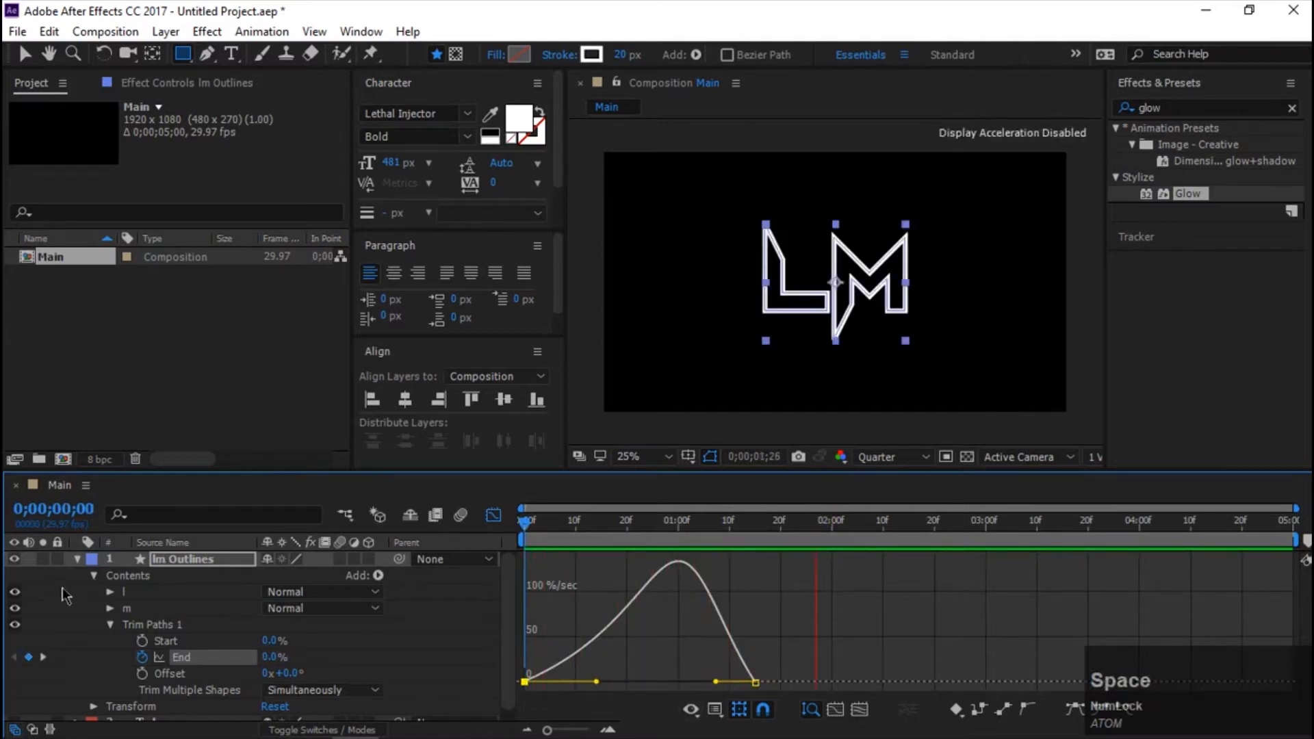
Collapse the lm Outlines layer's properties and switch the timeline from the graph editor back to layer bars.
{"action": "left_click", "coordinate": [76, 559]}
{"action": "left_click", "coordinate": [216, 643]}
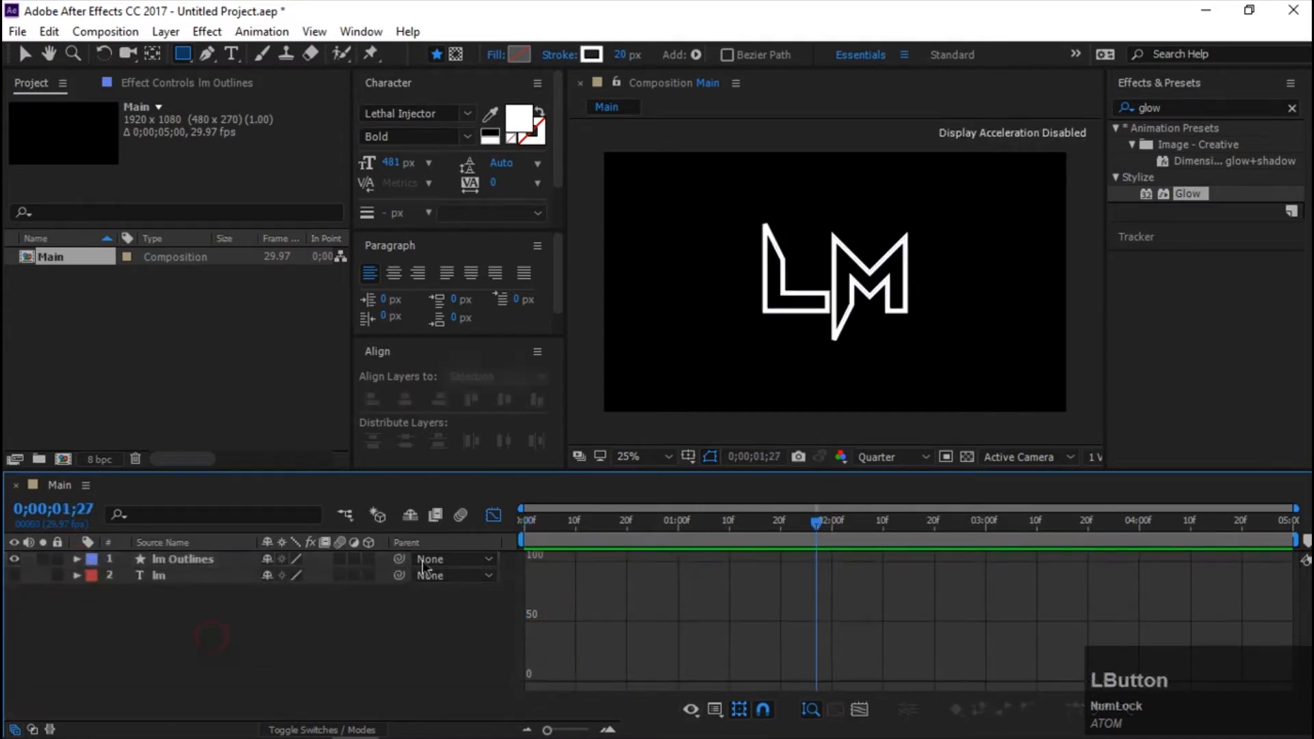
{"action": "left_click", "coordinate": [493, 515]}
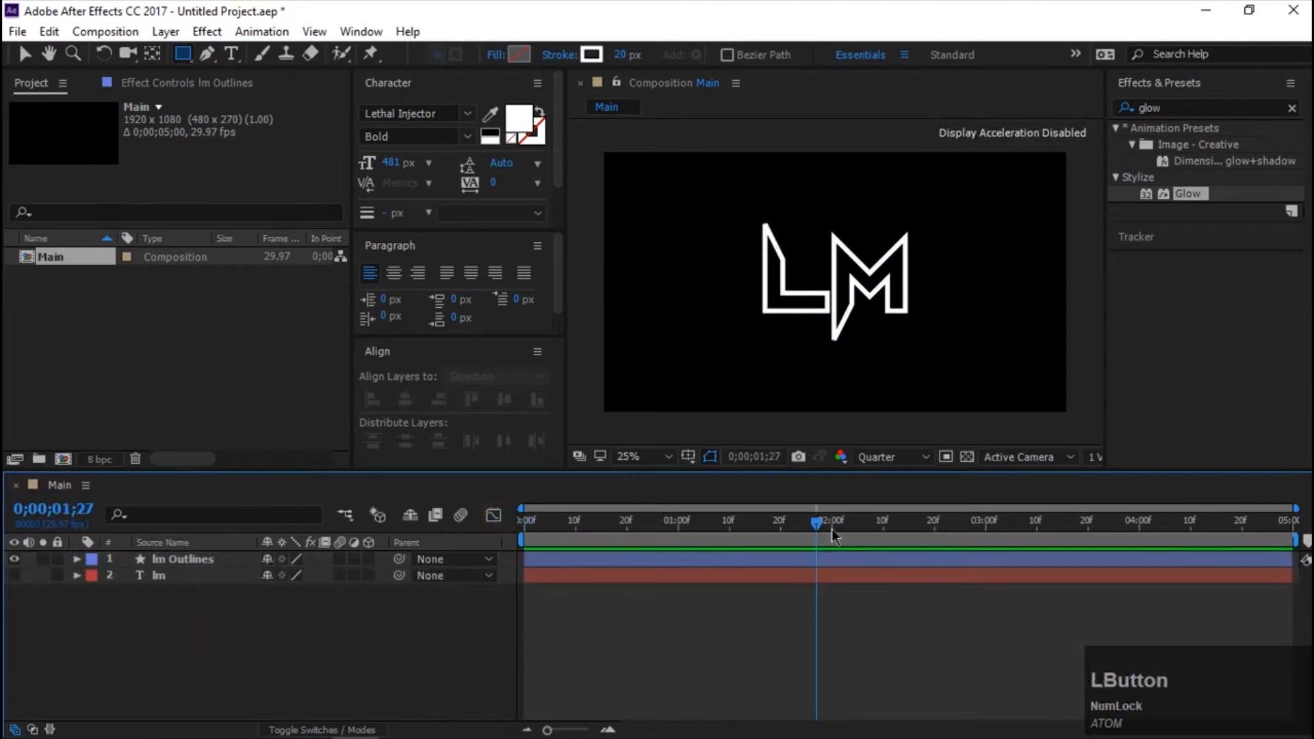
Apply the Glow effect to the lm Outlines layer with a glow radius of 33, and preview the animation.
{"action": "left_click", "coordinate": [1172, 95]}
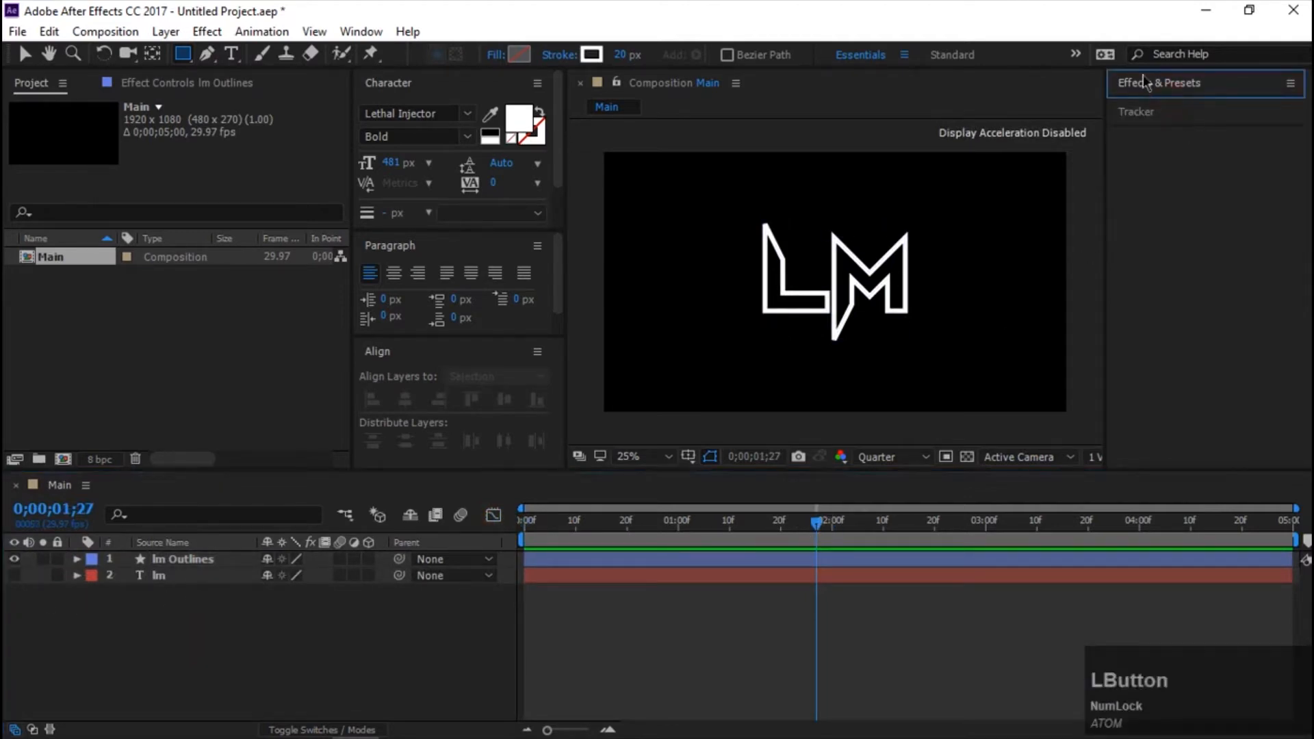
{"action": "left_click", "coordinate": [1155, 83]}
{"action": "left_click", "coordinate": [1164, 108]}
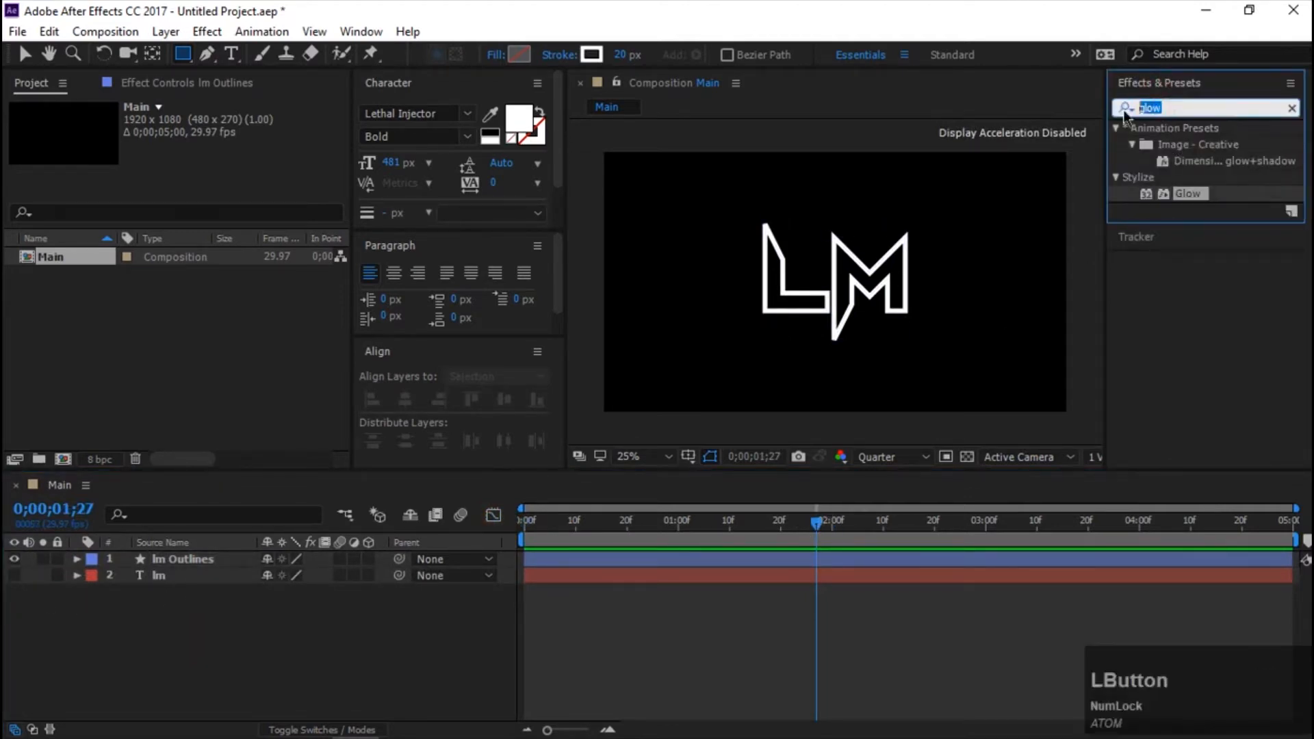
{"action": "type", "text": "Glo"}
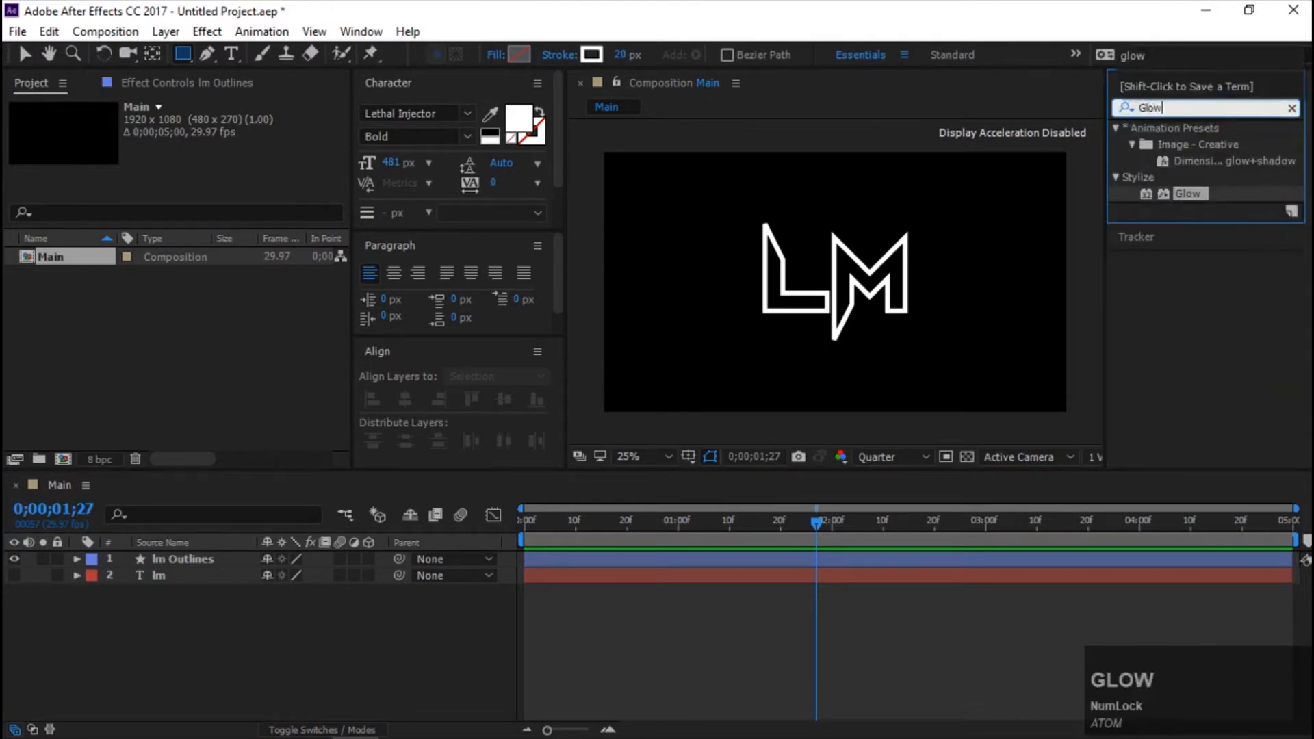
{"action": "left_click_drag", "start_coordinate": [1183, 198], "coordinate": [607, 561]}
{"action": "left_click_drag", "start_coordinate": [200, 176], "coordinate": [221, 177]}
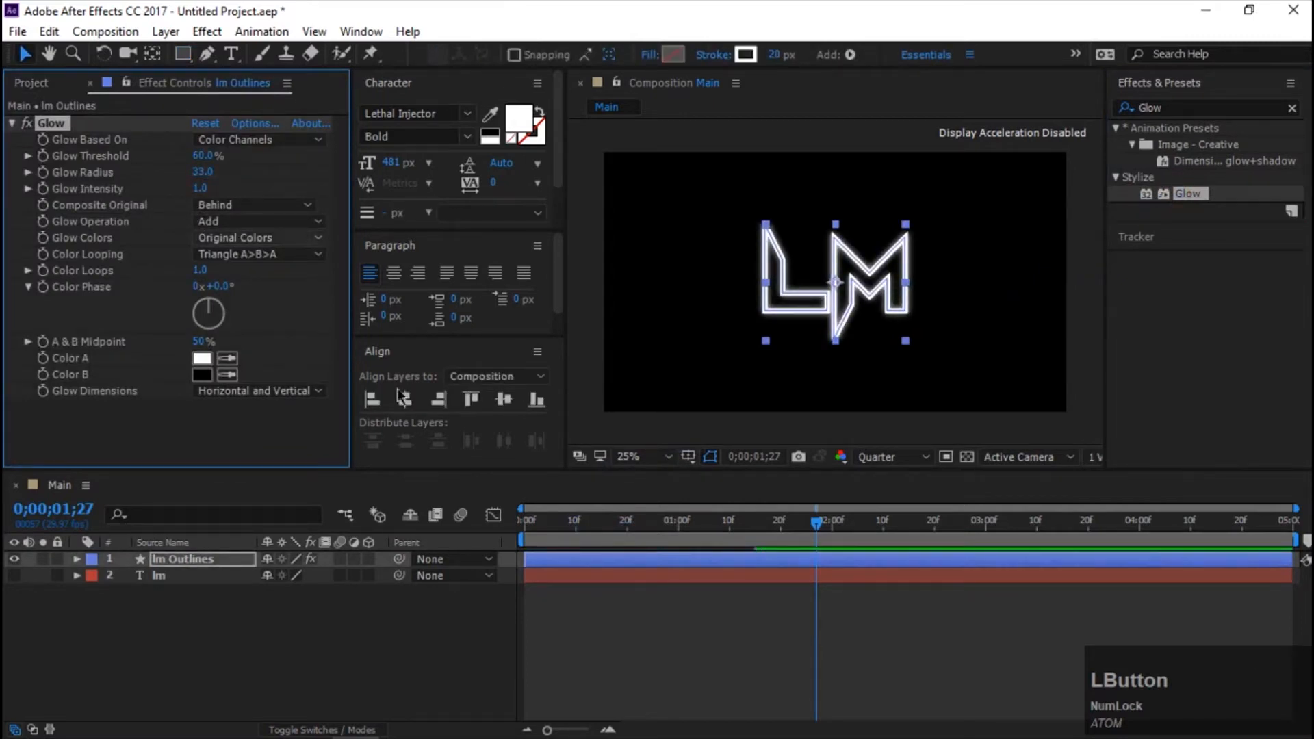
{"action": "left_click_drag", "start_coordinate": [819, 527], "coordinate": [393, 526]}
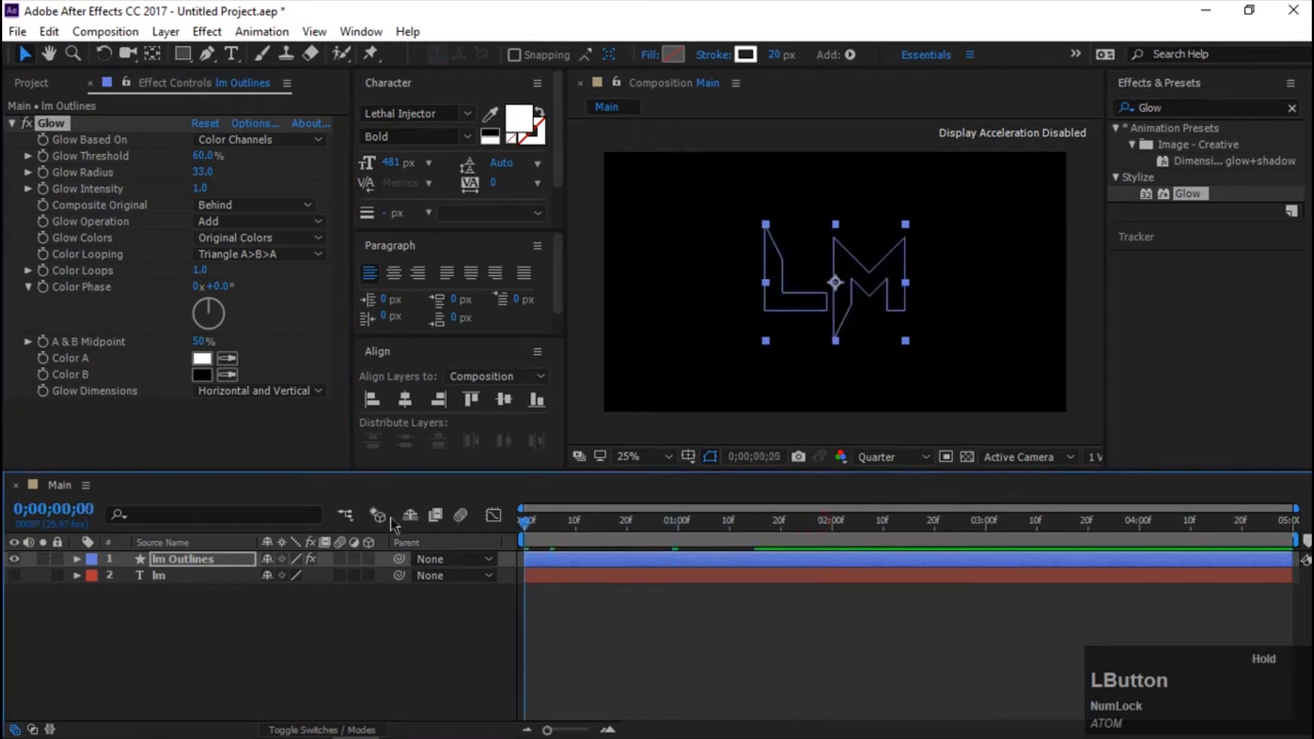
{"action": "key", "text": "space"}
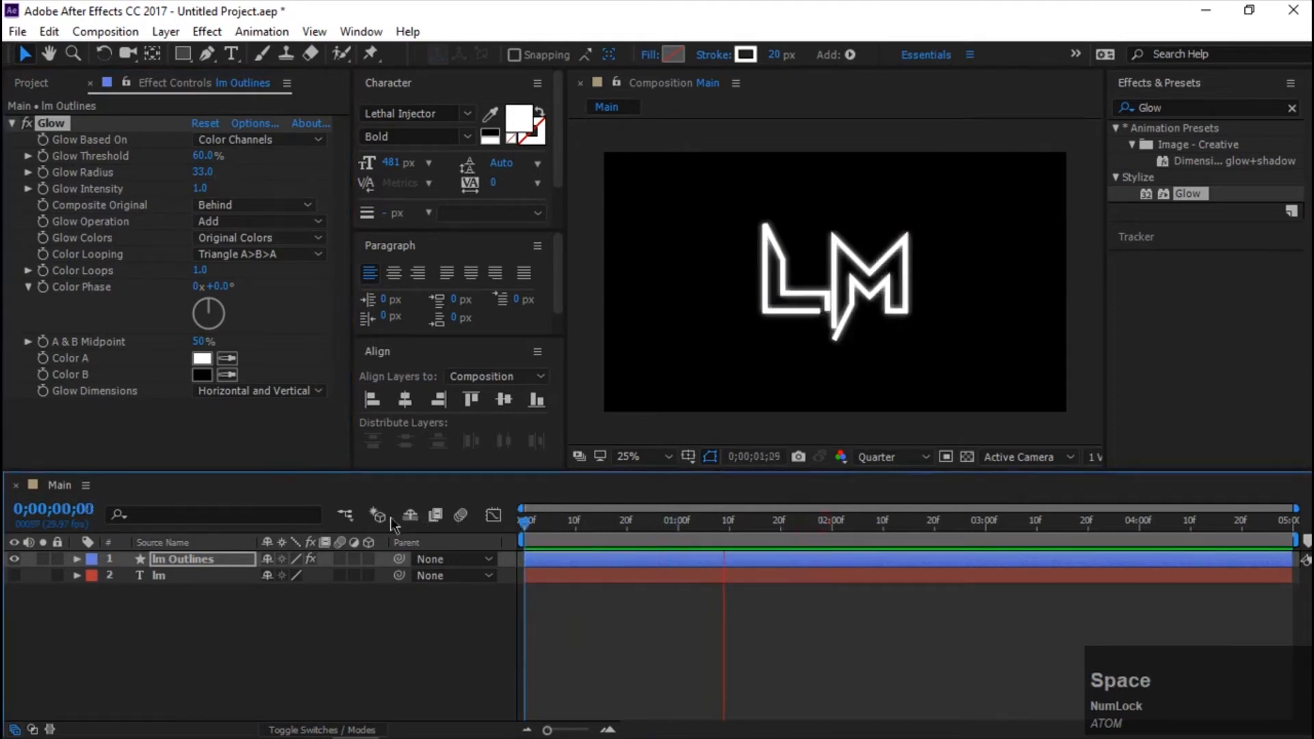
Move the current time to 0;00;01;15, hide the lm Outlines layer, and make the lm text layer visible.
{"action": "left_click", "coordinate": [815, 530]}
{"action": "left_click_drag", "start_coordinate": [814, 530], "coordinate": [754, 528]}
{"action": "left_click", "coordinate": [15, 560]}
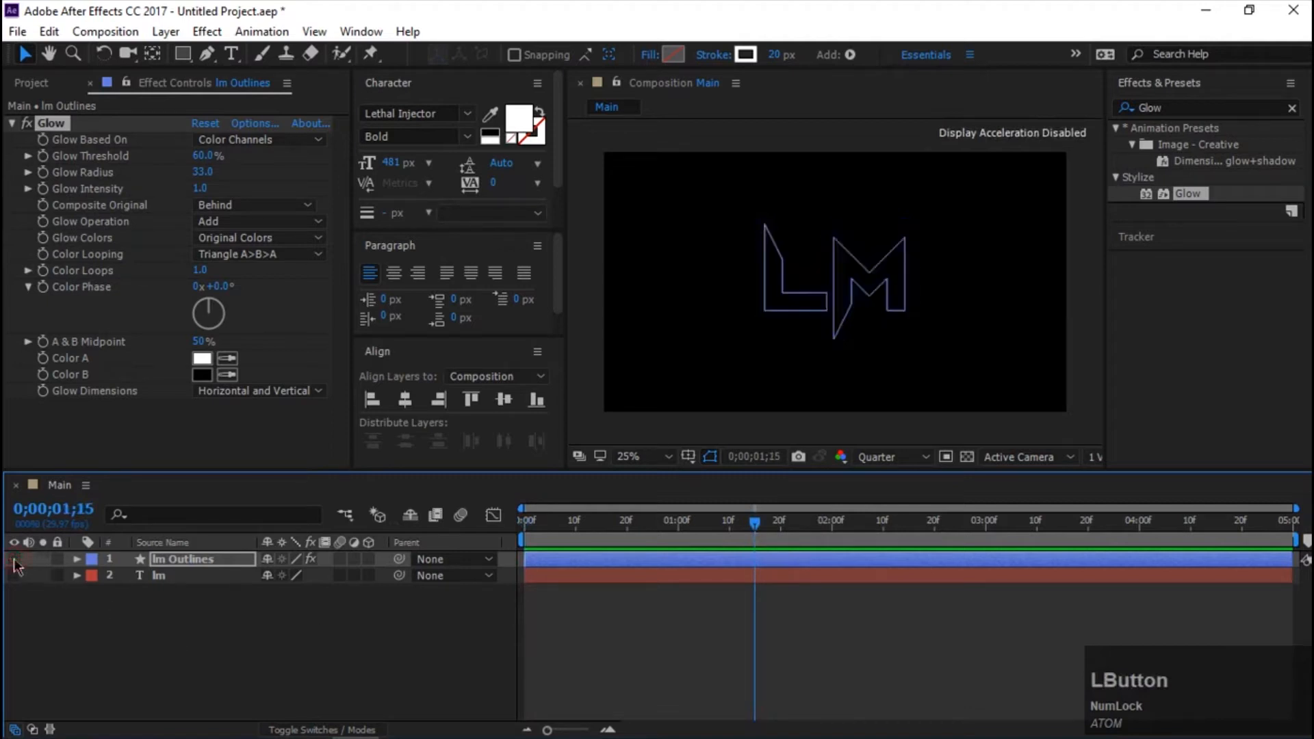
{"action": "left_click", "coordinate": [160, 620]}
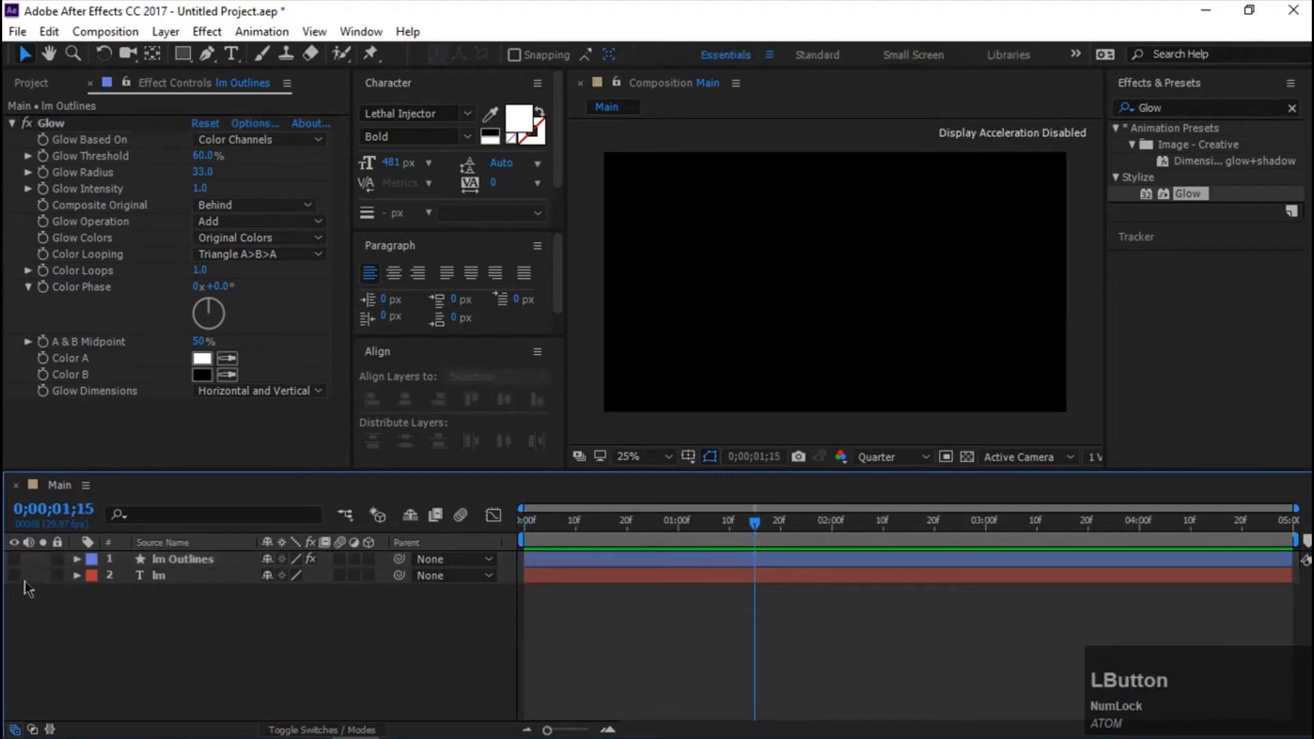
{"action": "left_click", "coordinate": [14, 575]}
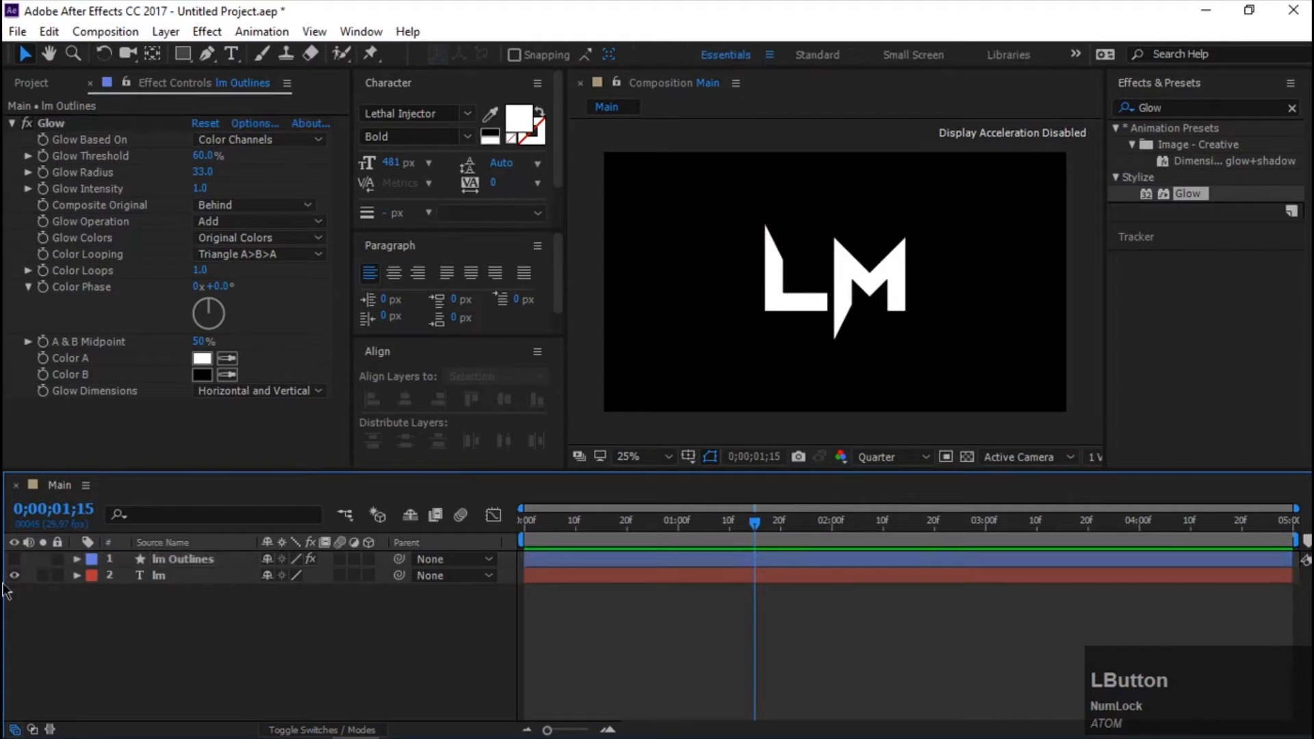
Make the lm text layer 3D and set its first Position keyframe at 0;00;00;00.
{"action": "left_click", "coordinate": [369, 575]}
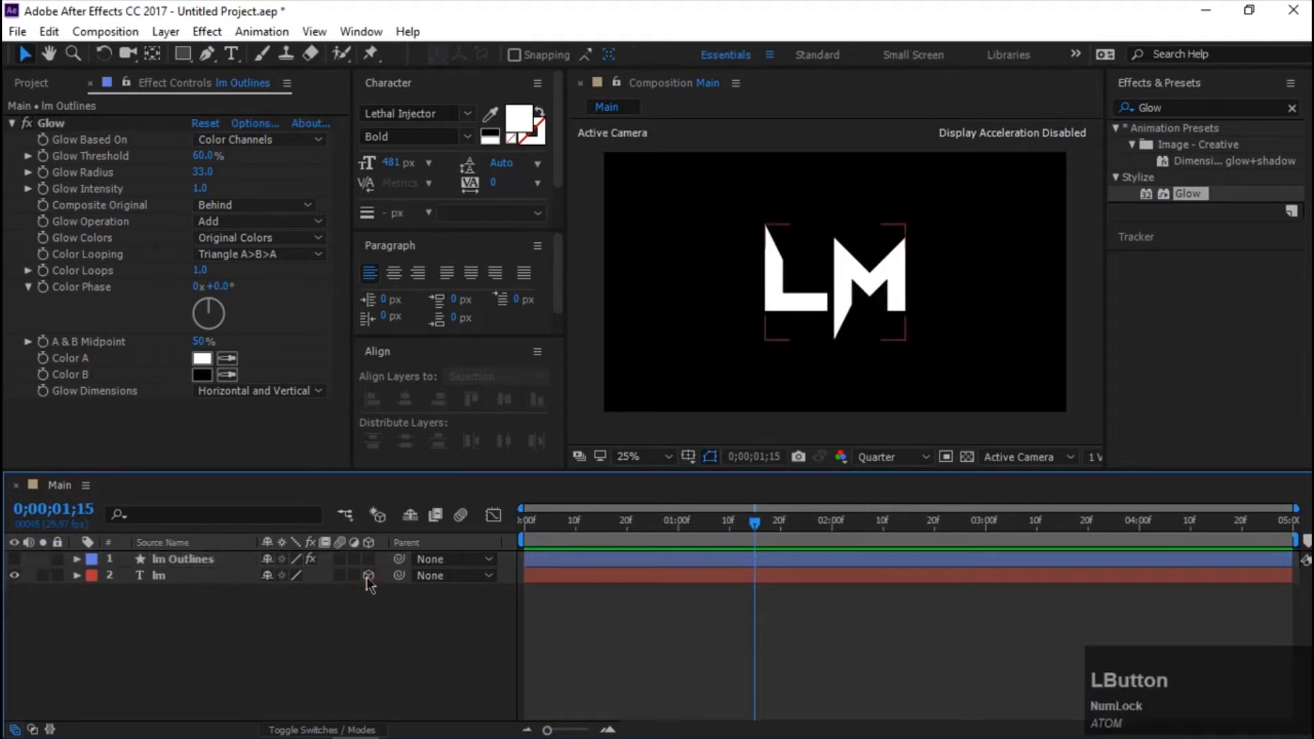
{"action": "left_click", "coordinate": [666, 605]}
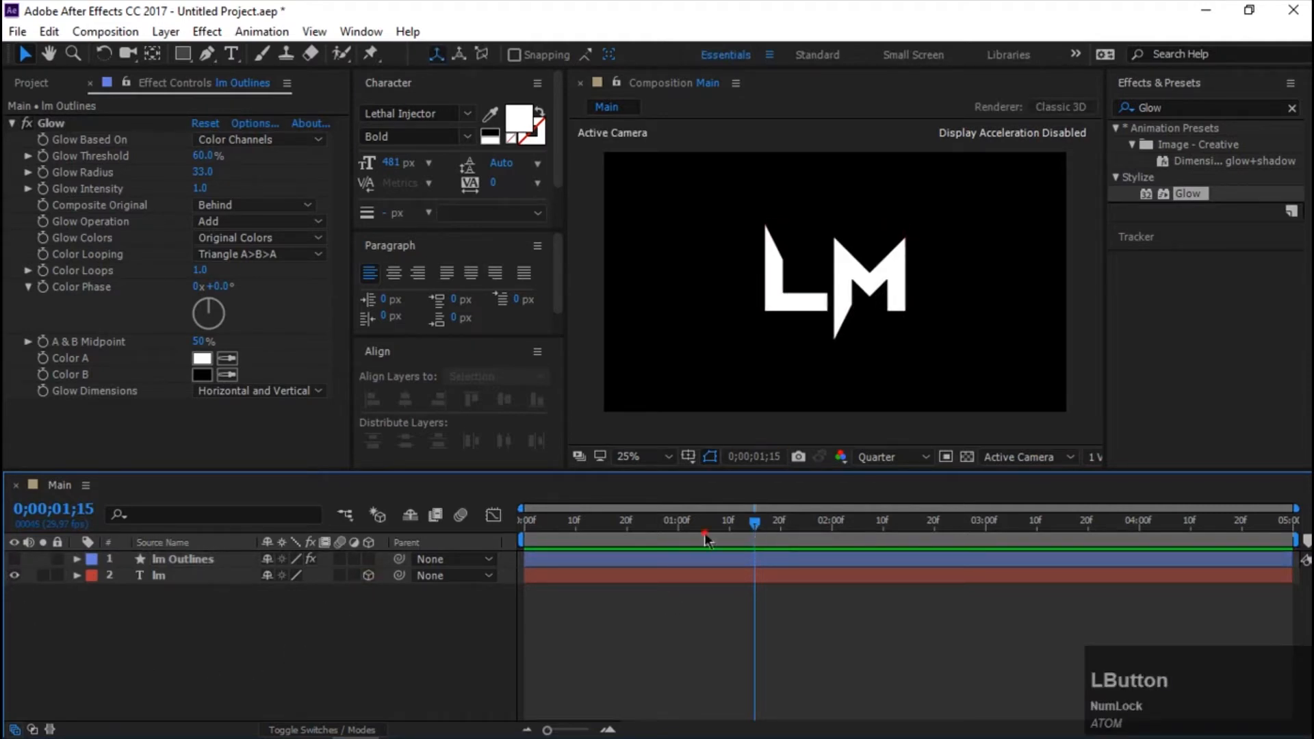
{"action": "left_click_drag", "start_coordinate": [707, 537], "coordinate": [524, 527]}
{"action": "left_click", "coordinate": [164, 575]}
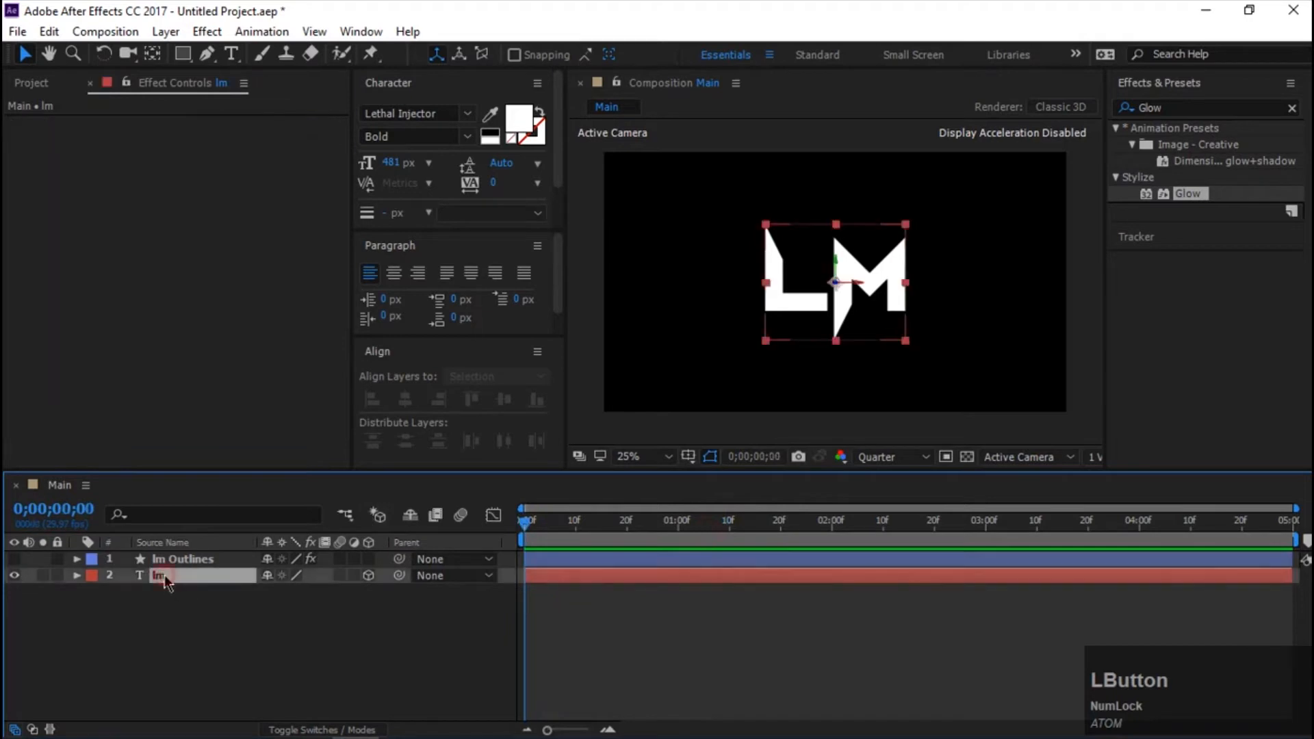
{"action": "key", "text": "p"}
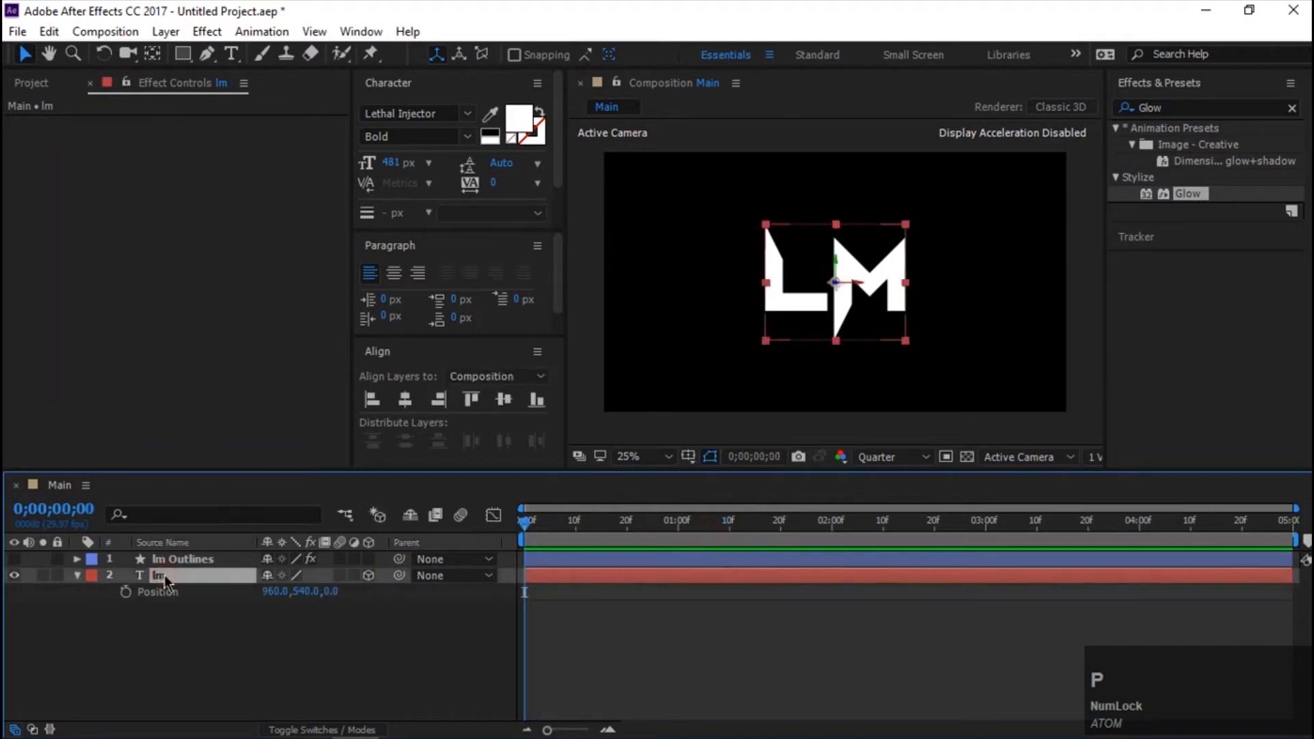
{"action": "left_click", "coordinate": [126, 591]}
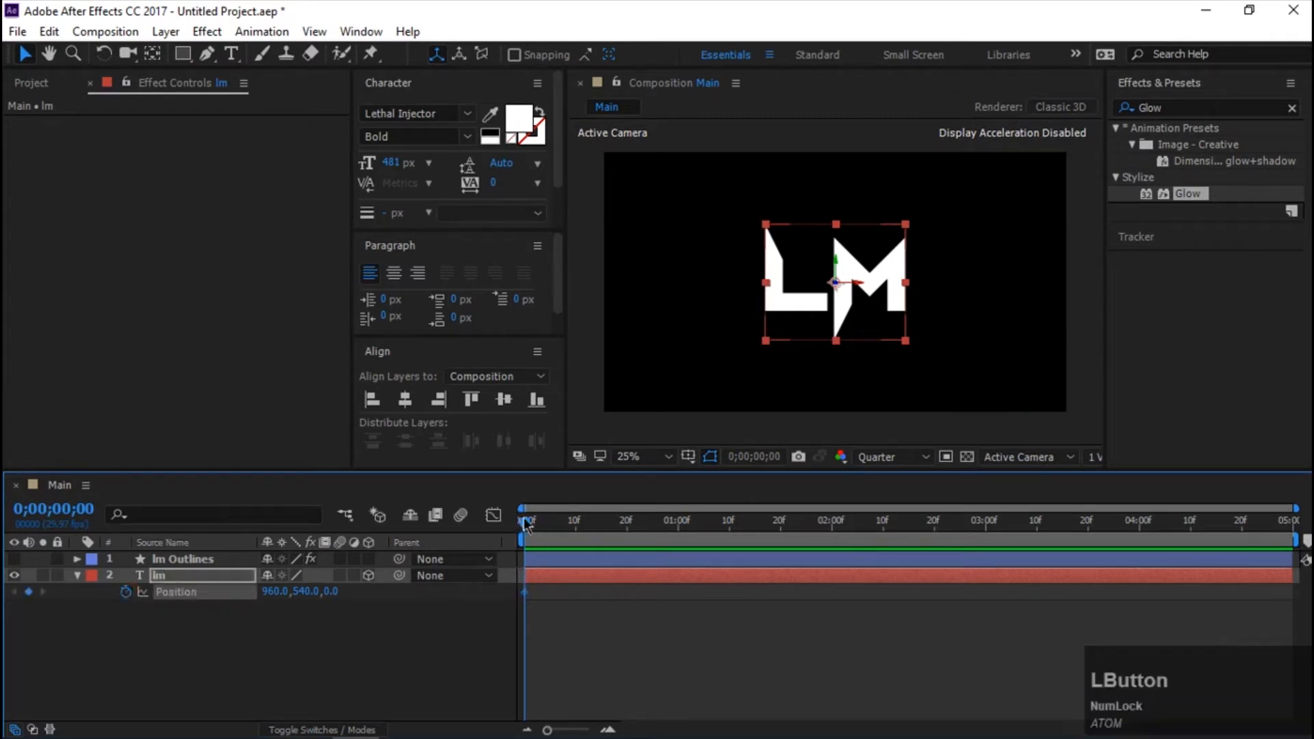
Add a Position keyframe at 0;00;01;15, set the first keyframe's Z position to about -2672, and preview the animation.
{"action": "left_click_drag", "start_coordinate": [607, 533], "coordinate": [756, 534]}
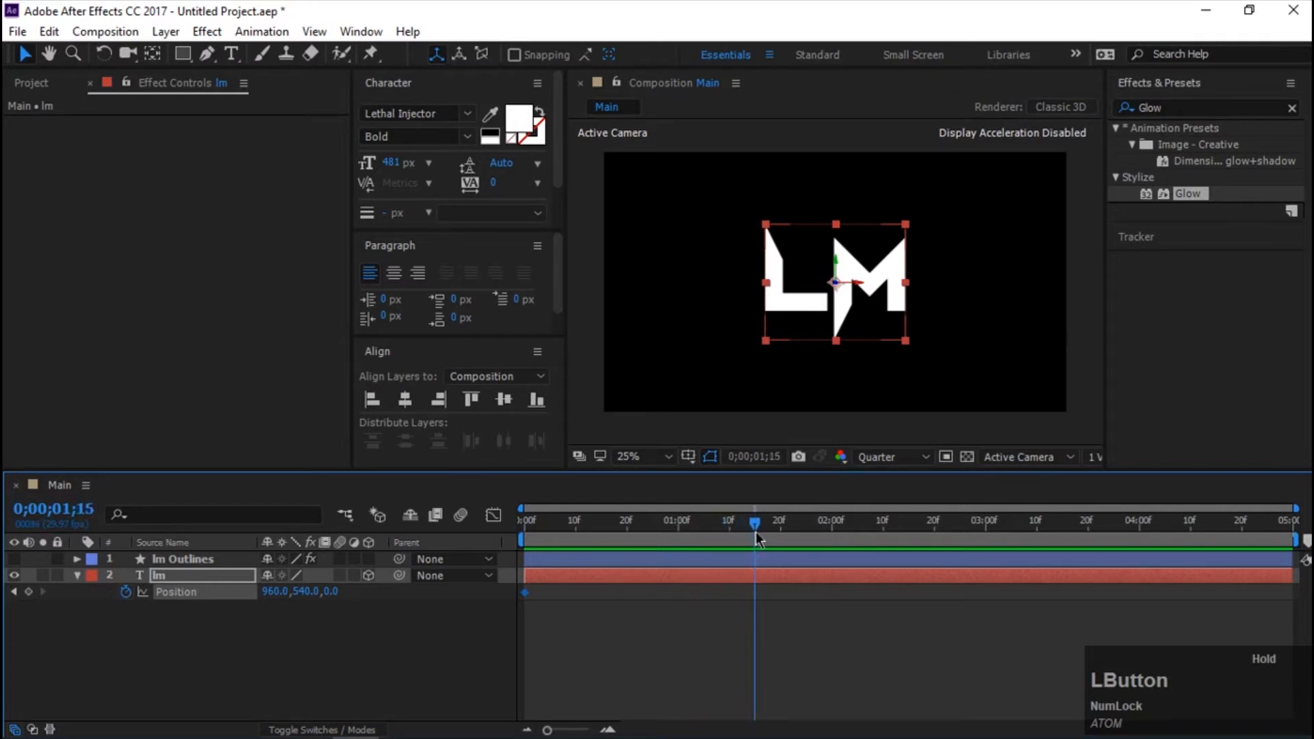
{"action": "left_click", "coordinate": [12, 593]}
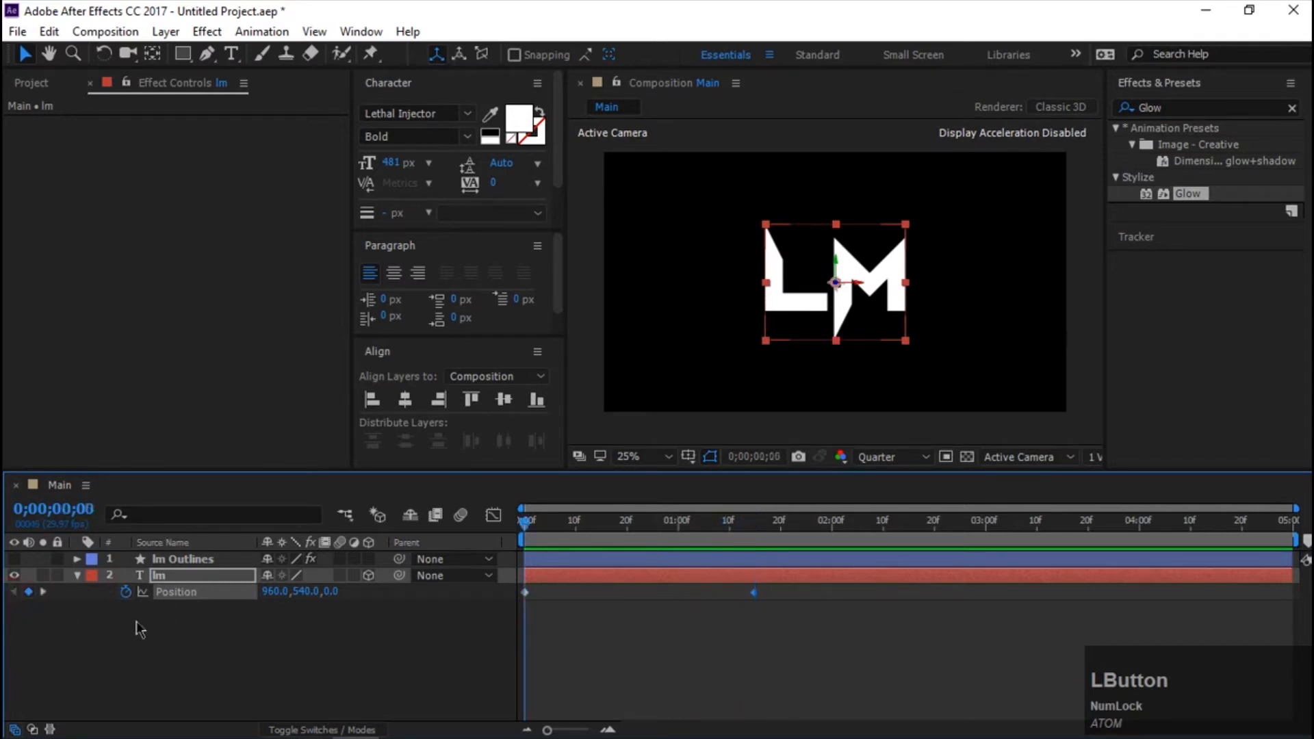
{"action": "left_click_drag", "start_coordinate": [838, 286], "coordinate": [1266, 67]}
{"action": "key", "text": "space"}
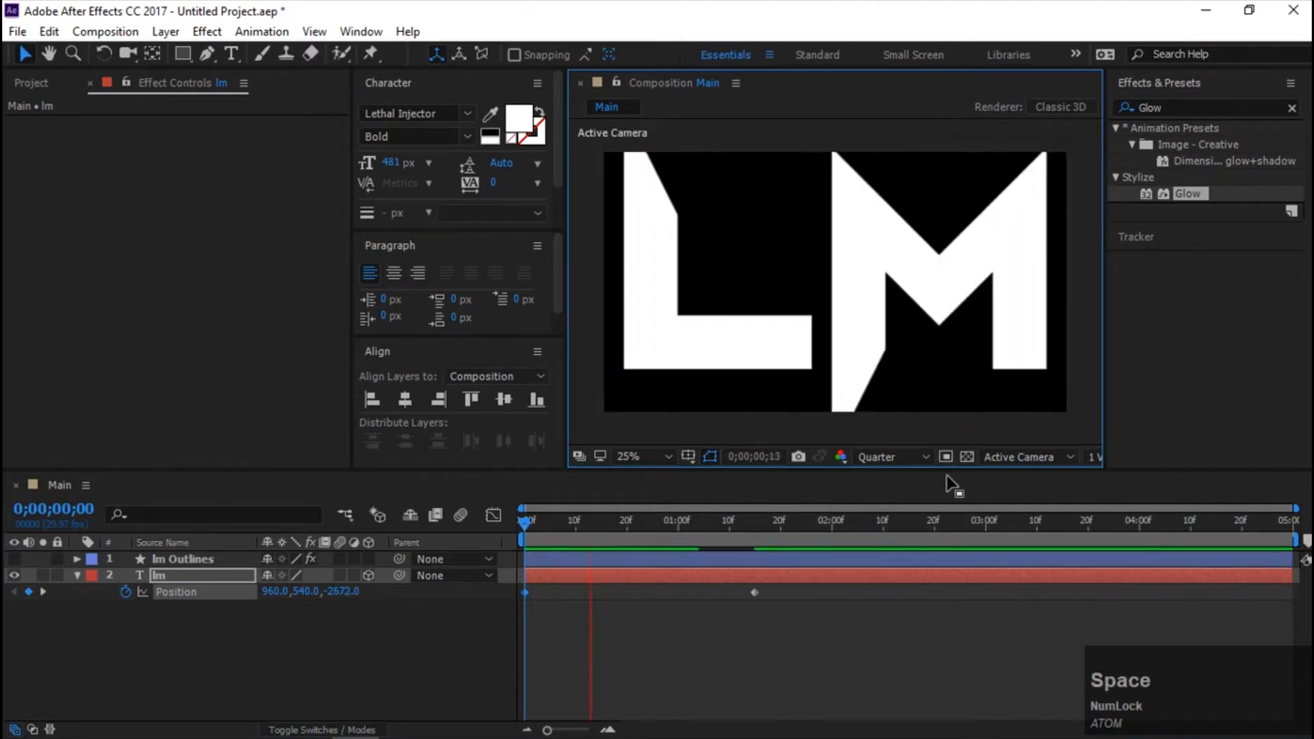
{"action": "key", "text": "space"}
Apply Easy Ease to both lm Position keyframes, reshape their speed curve to peak at about frame 14, and preview the motion.
{"action": "left_click_drag", "start_coordinate": [770, 633], "coordinate": [519, 583]}
{"action": "key", "text": "F9"}
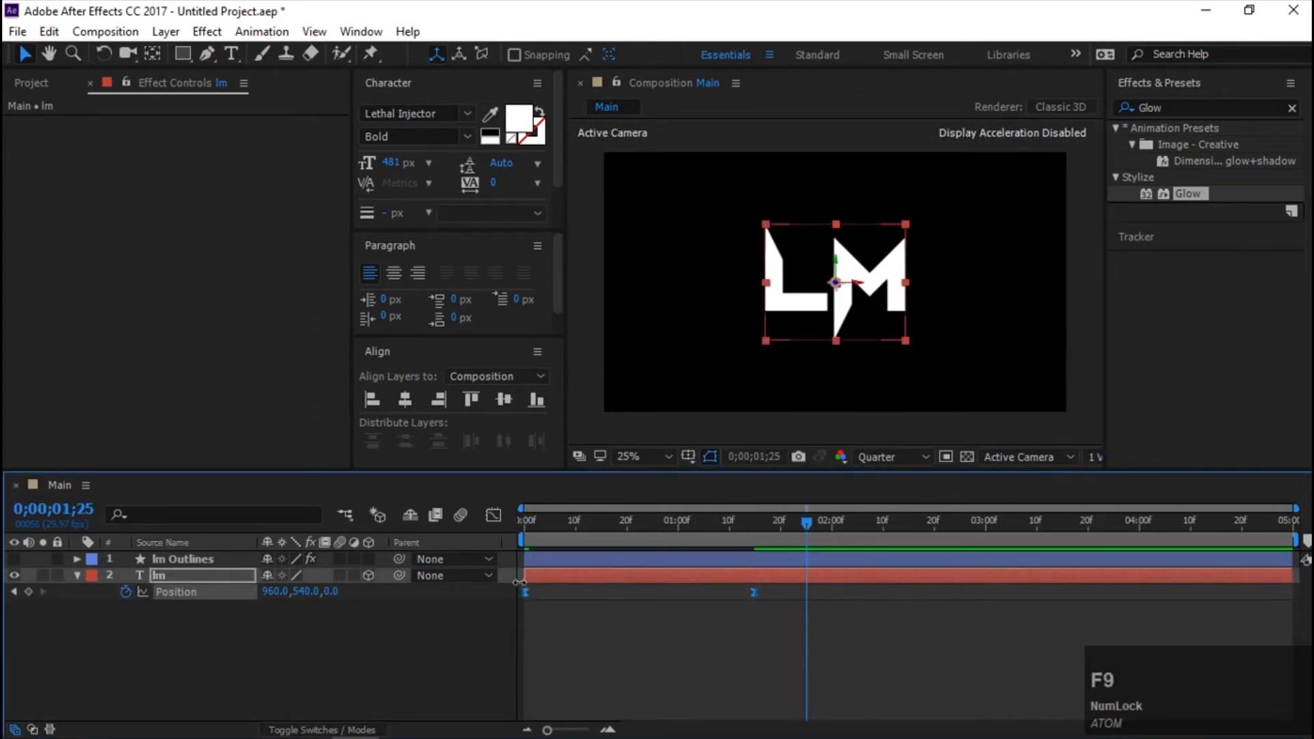
{"action": "left_click", "coordinate": [490, 515]}
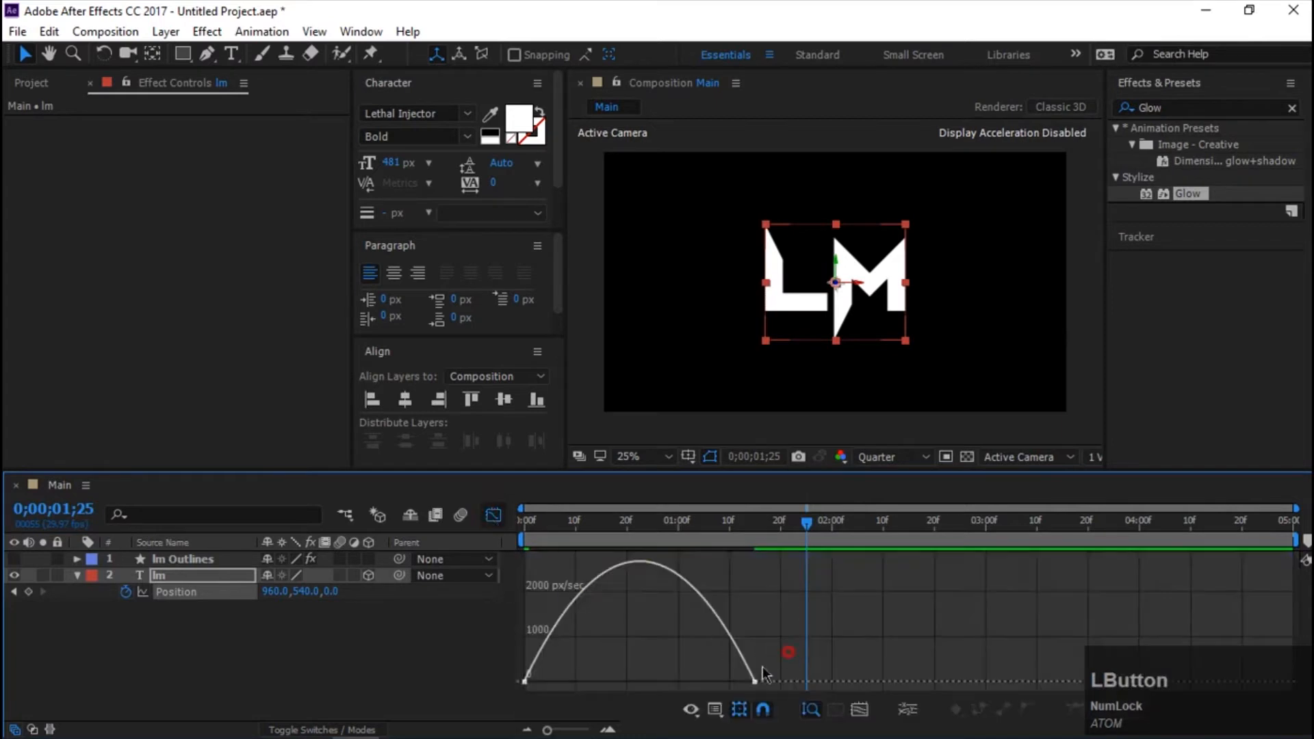
{"action": "left_click_drag", "start_coordinate": [791, 644], "coordinate": [685, 694]}
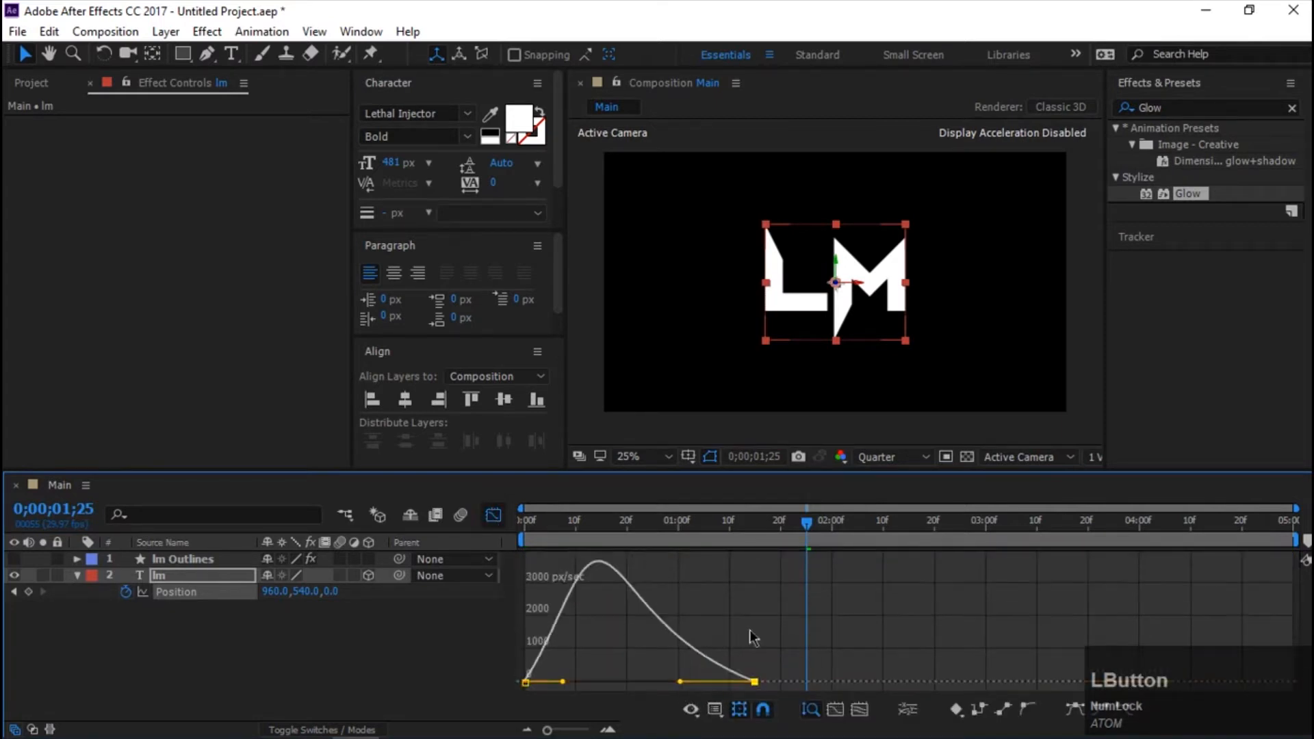
{"action": "left_click_drag", "start_coordinate": [807, 522], "coordinate": [363, 540]}
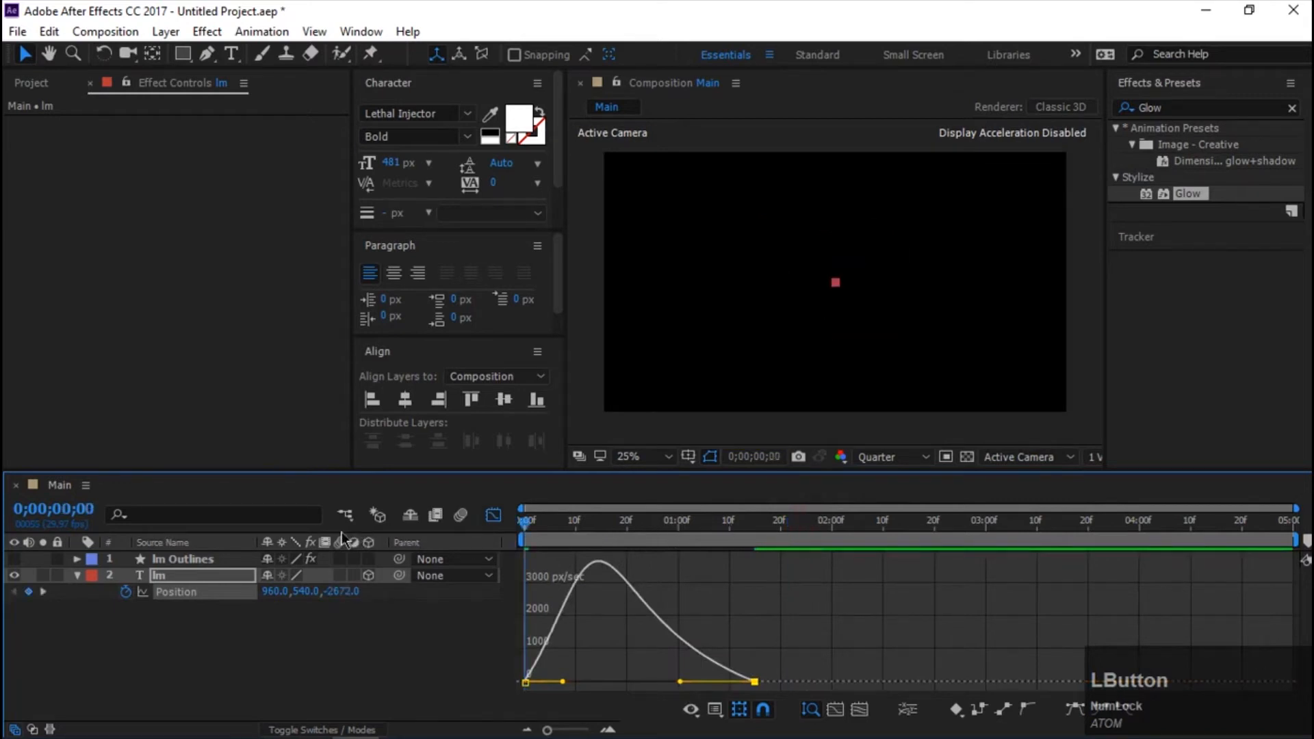
{"action": "key", "text": "space"}
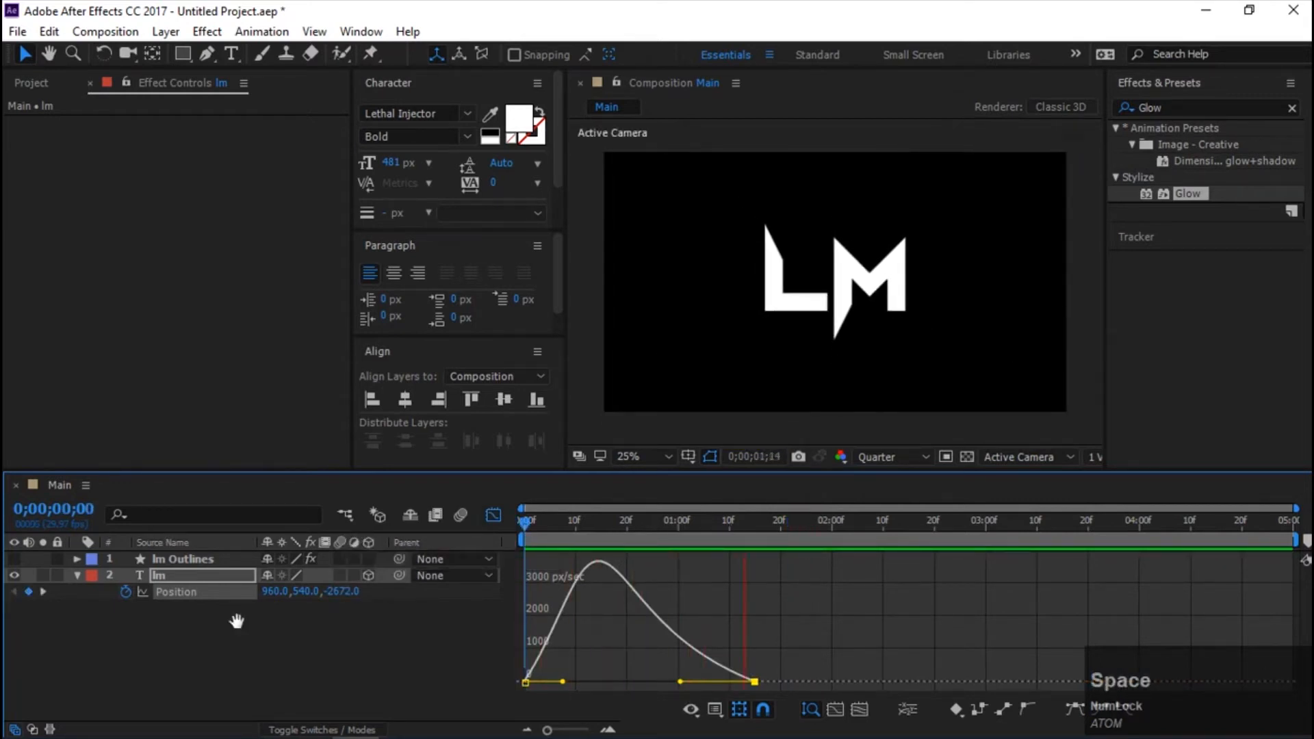
{"action": "key", "text": "space"}
{"action": "left_click", "coordinate": [493, 515]}
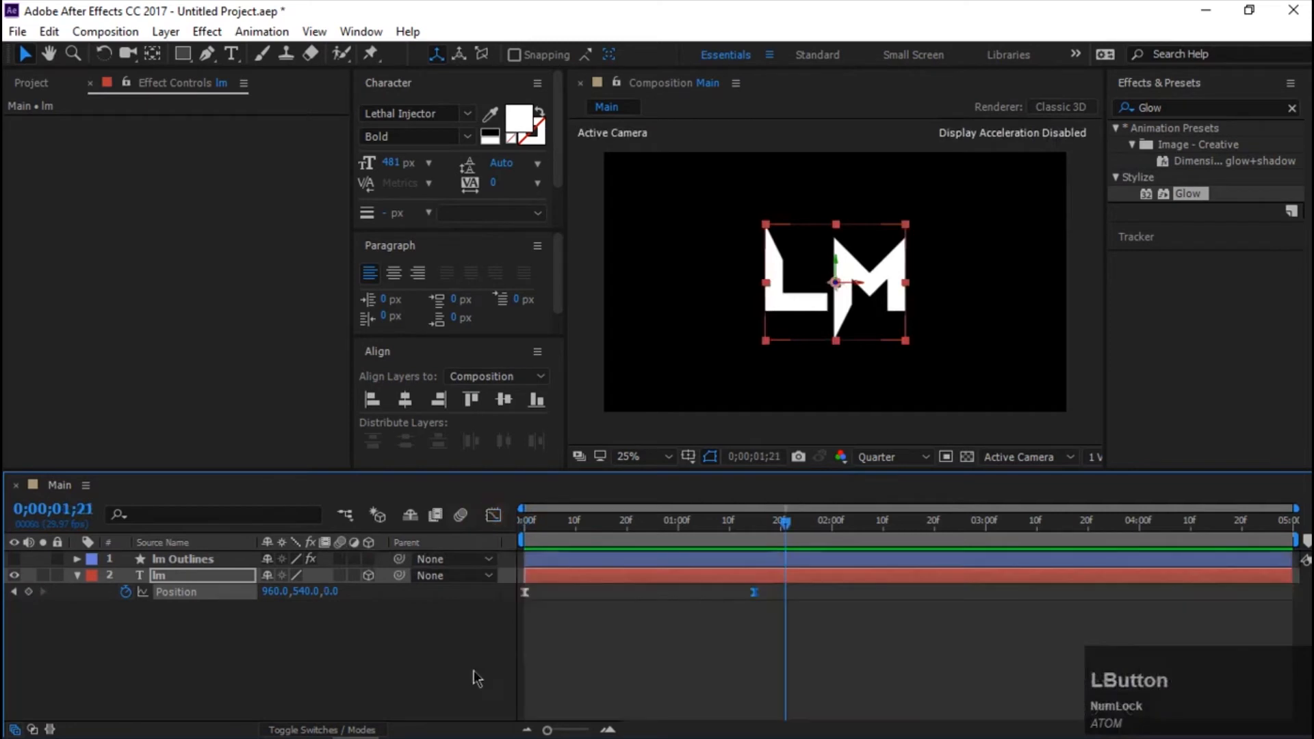
Show the lm Outlines layer, shift it to start at about 0;00;00;28, and preview the combined animation.
{"action": "left_click", "coordinate": [14, 559]}
{"action": "left_click_drag", "start_coordinate": [743, 532], "coordinate": [795, 548]}
{"action": "left_click_drag", "start_coordinate": [668, 531], "coordinate": [389, 538]}
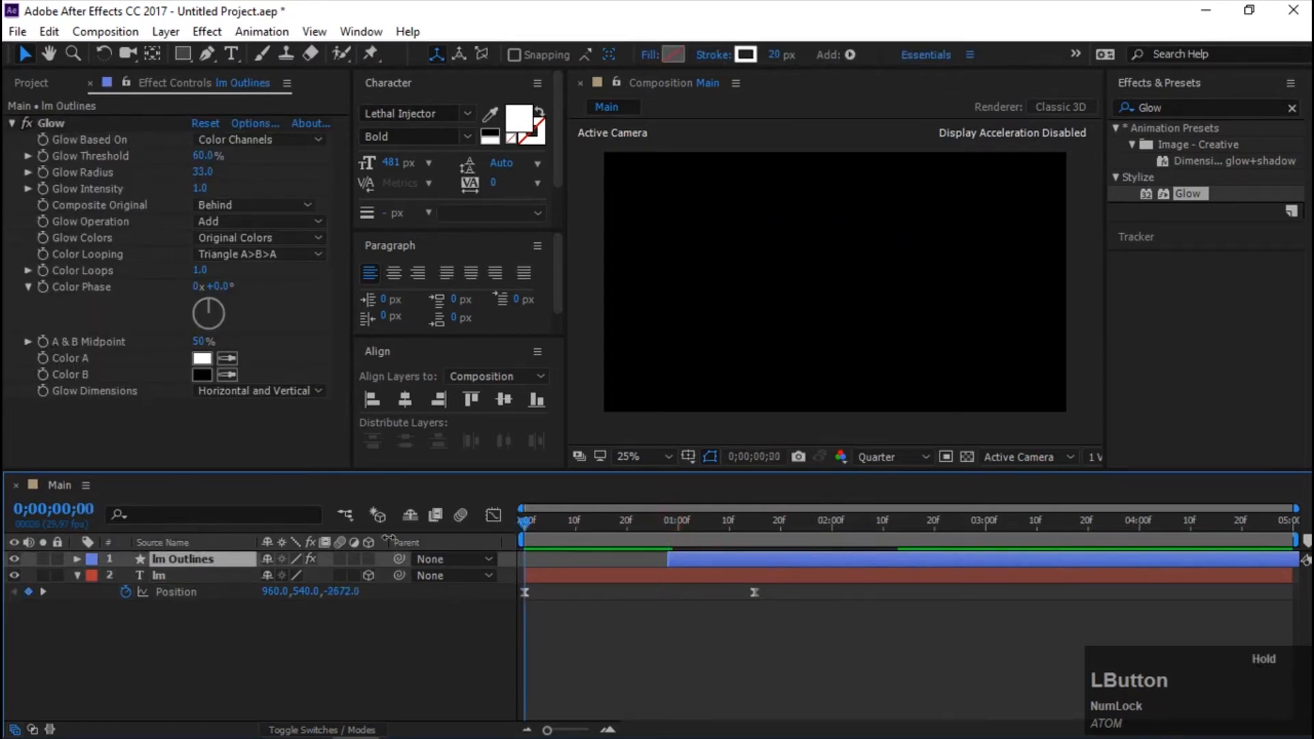
{"action": "key", "text": "space"}
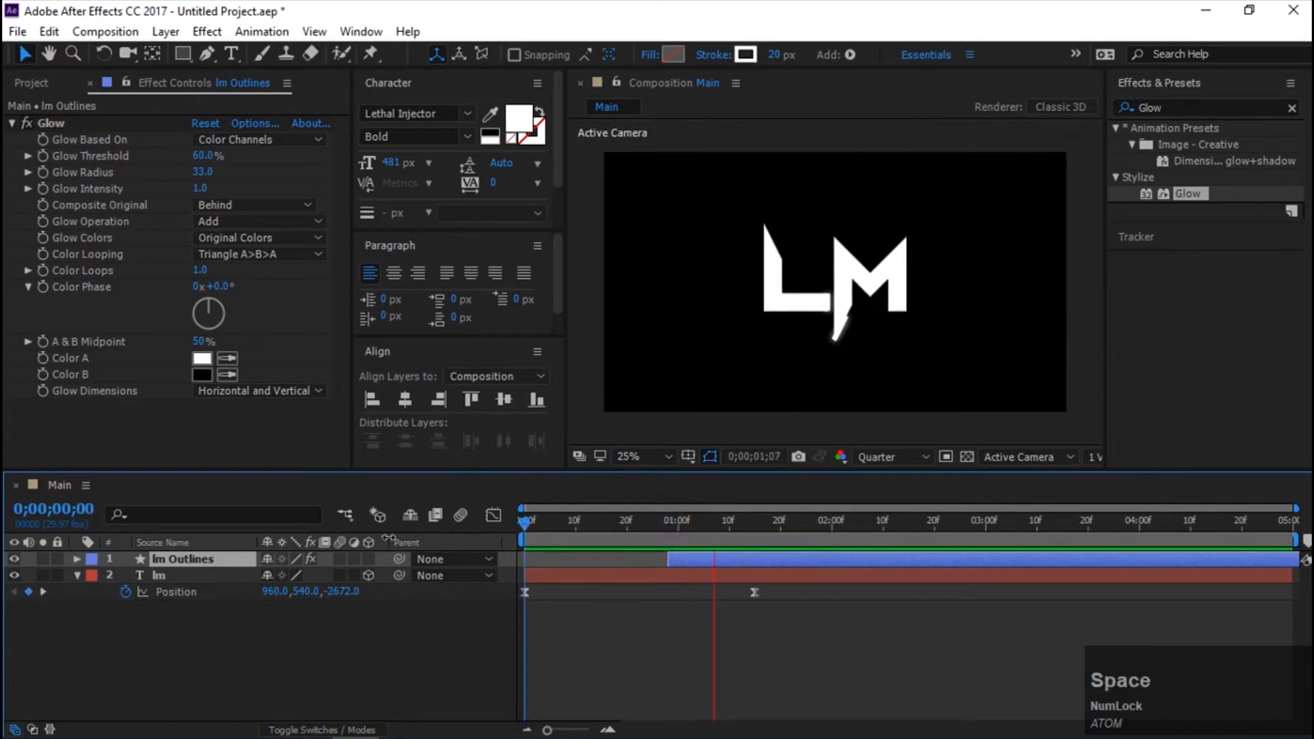
{"action": "key", "text": "space"}
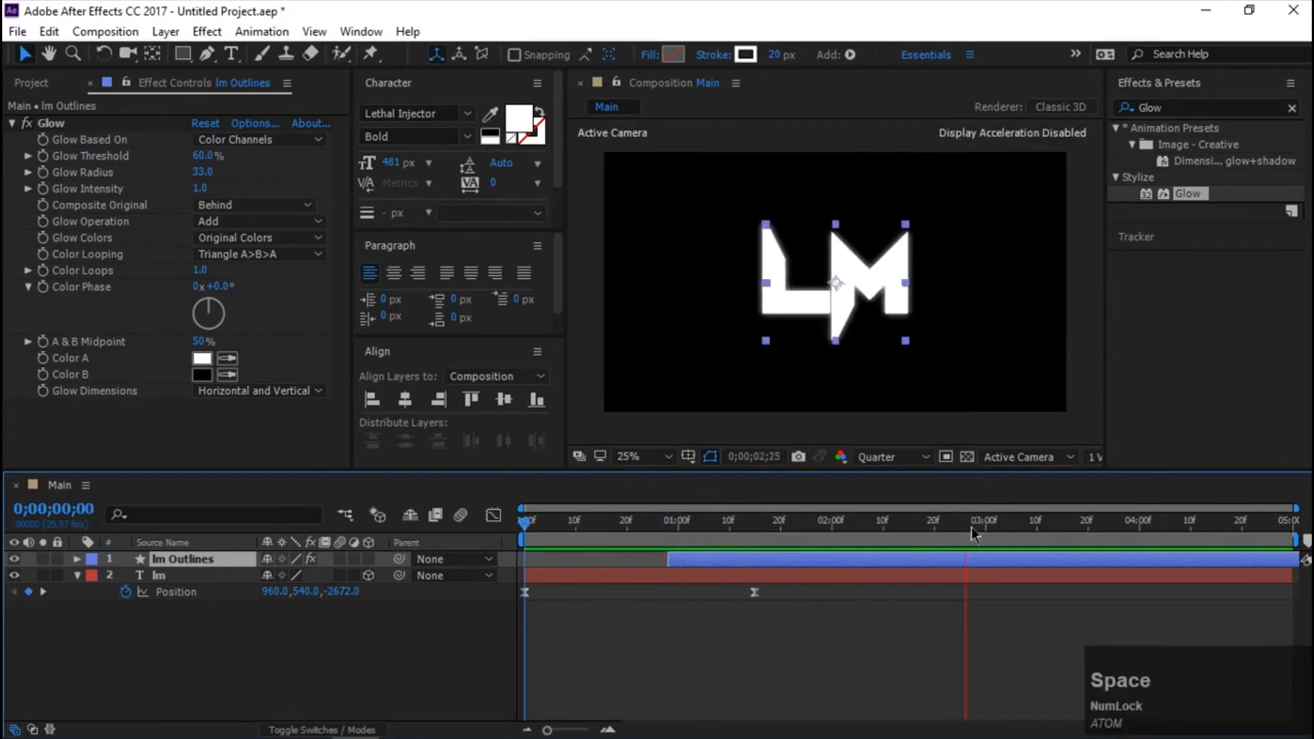
Add the text "Linear motions" at 106 px below the LM logo and center it horizontally in the composition.
{"action": "left_click", "coordinate": [965, 524]}
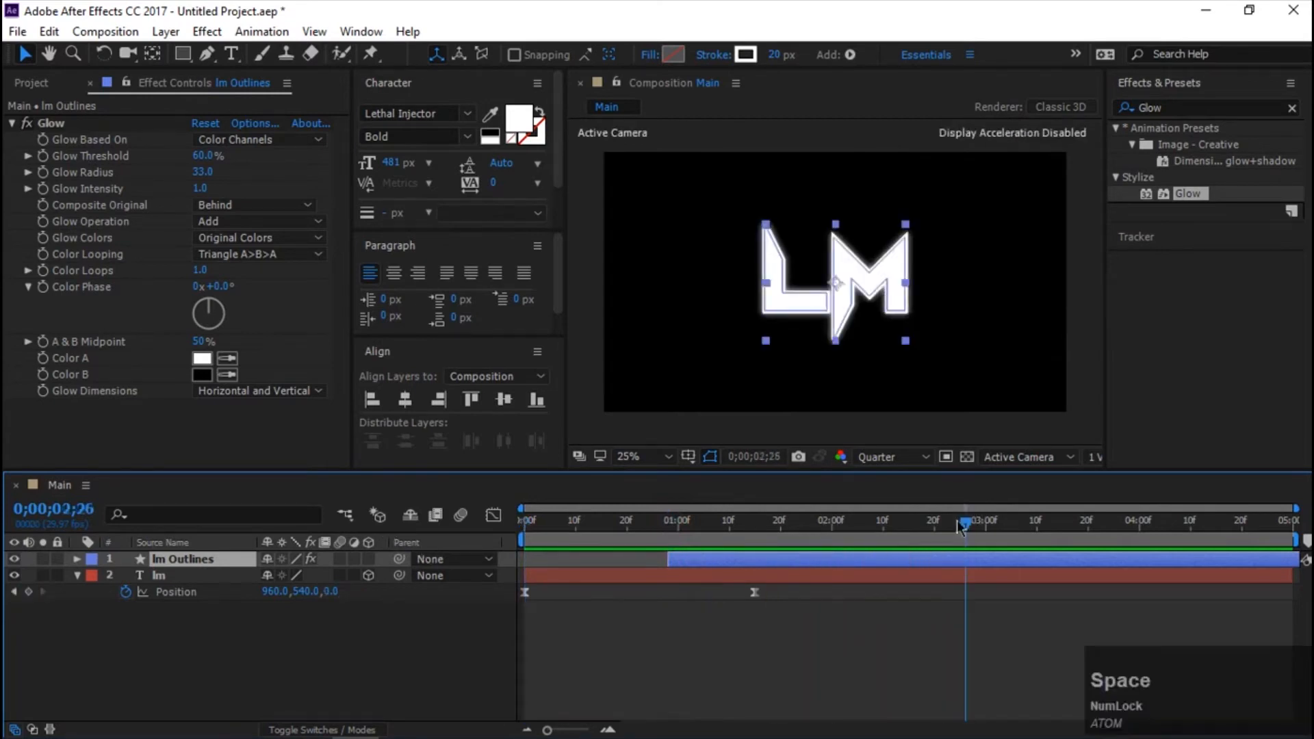
{"action": "left_click", "coordinate": [231, 54]}
{"action": "left_click", "coordinate": [750, 361]}
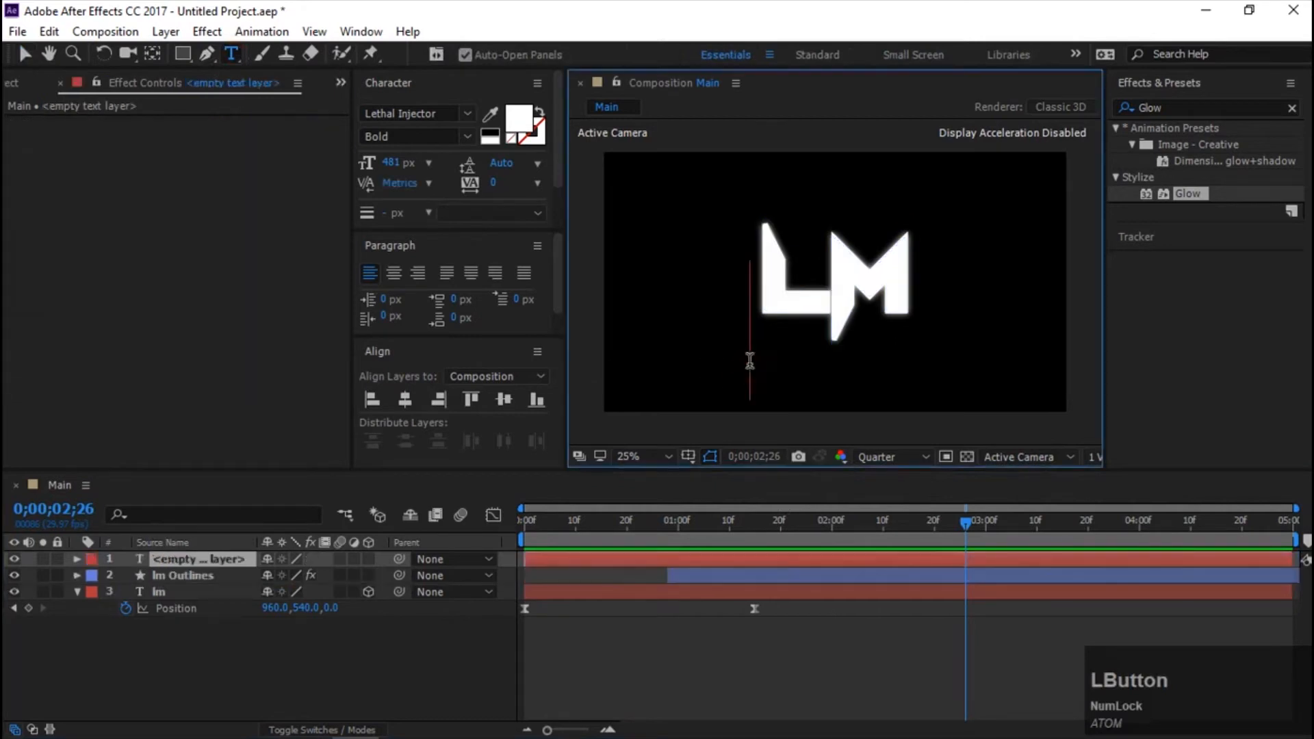
{"action": "left_click_drag", "start_coordinate": [394, 164], "coordinate": [61, 203]}
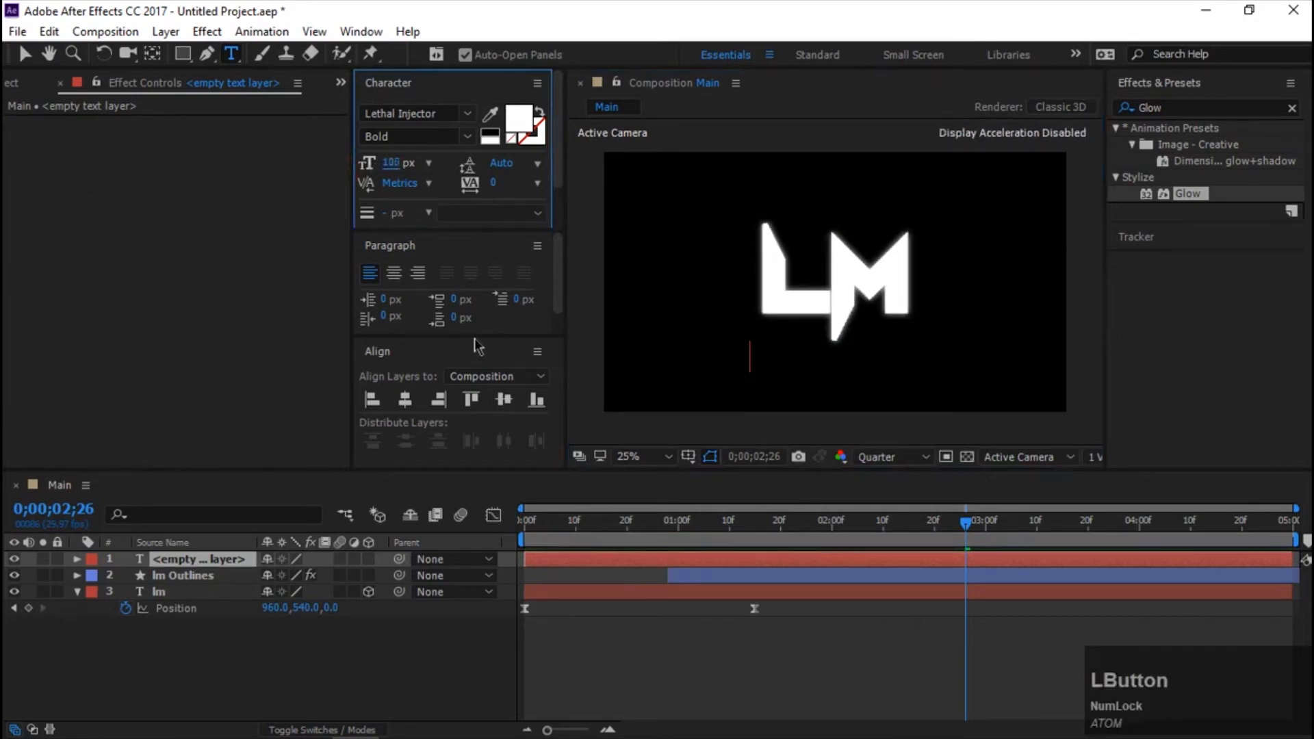
{"action": "type", "text": "Lin"}
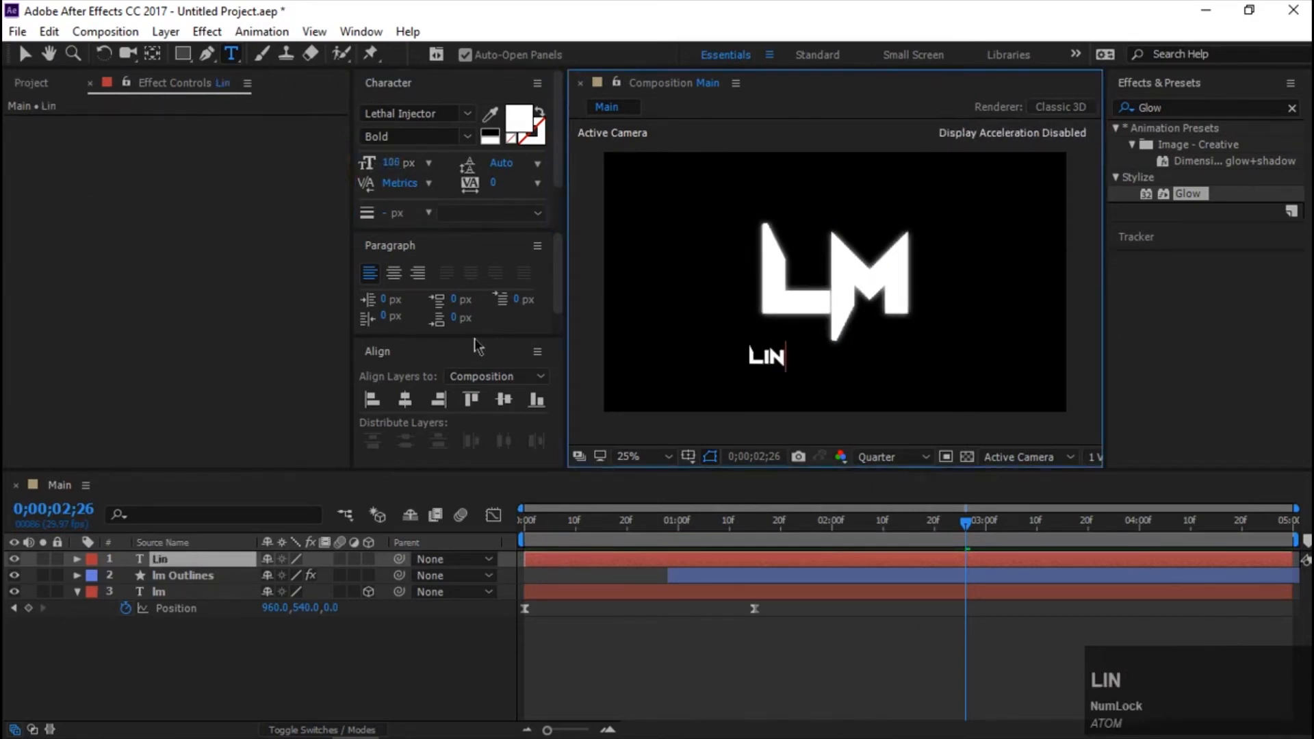
{"action": "type", "text": "ear m"}
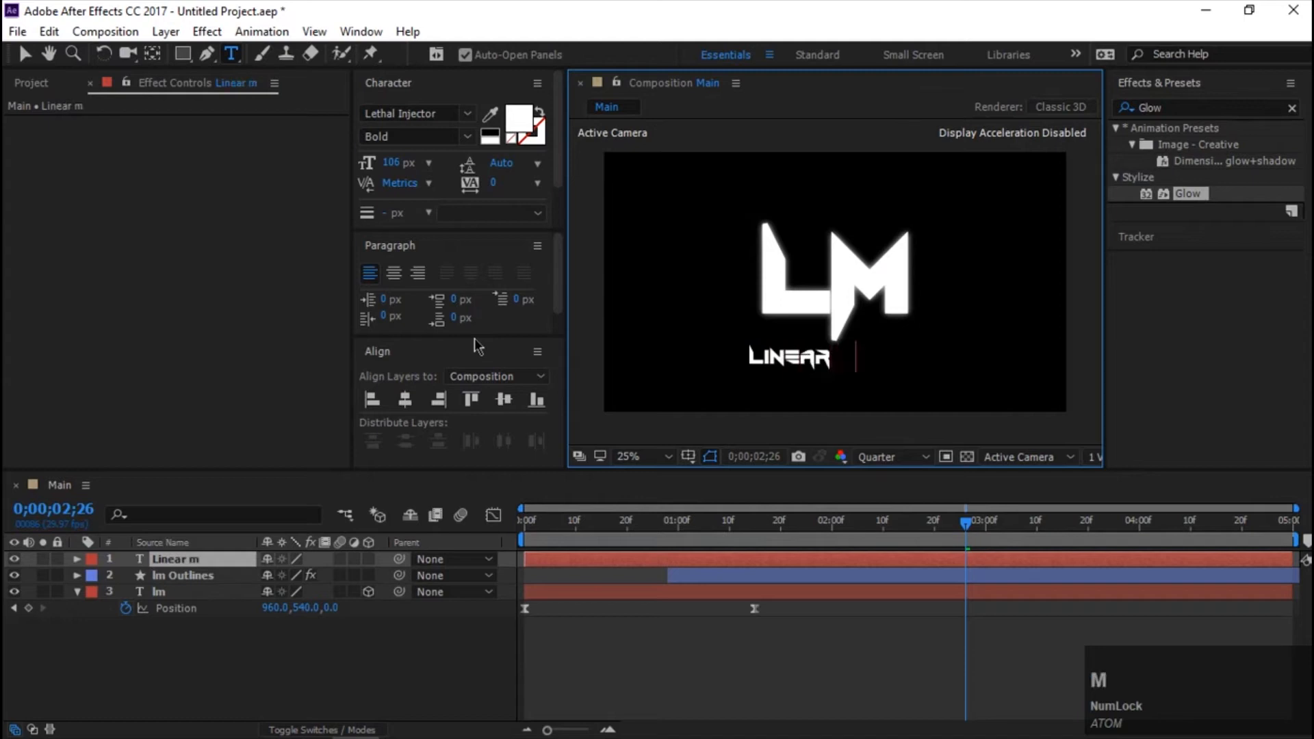
{"action": "type", "text": "otions"}
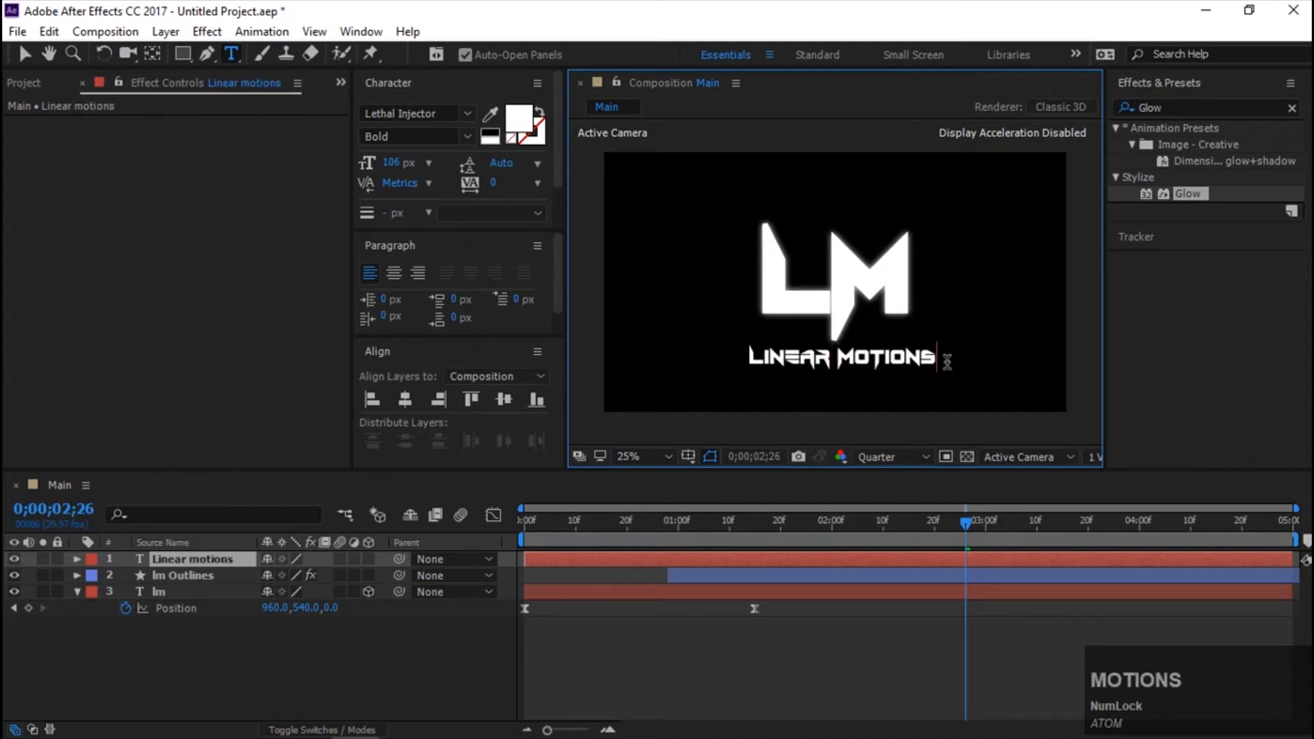
{"action": "left_click_drag", "start_coordinate": [947, 363], "coordinate": [640, 376]}
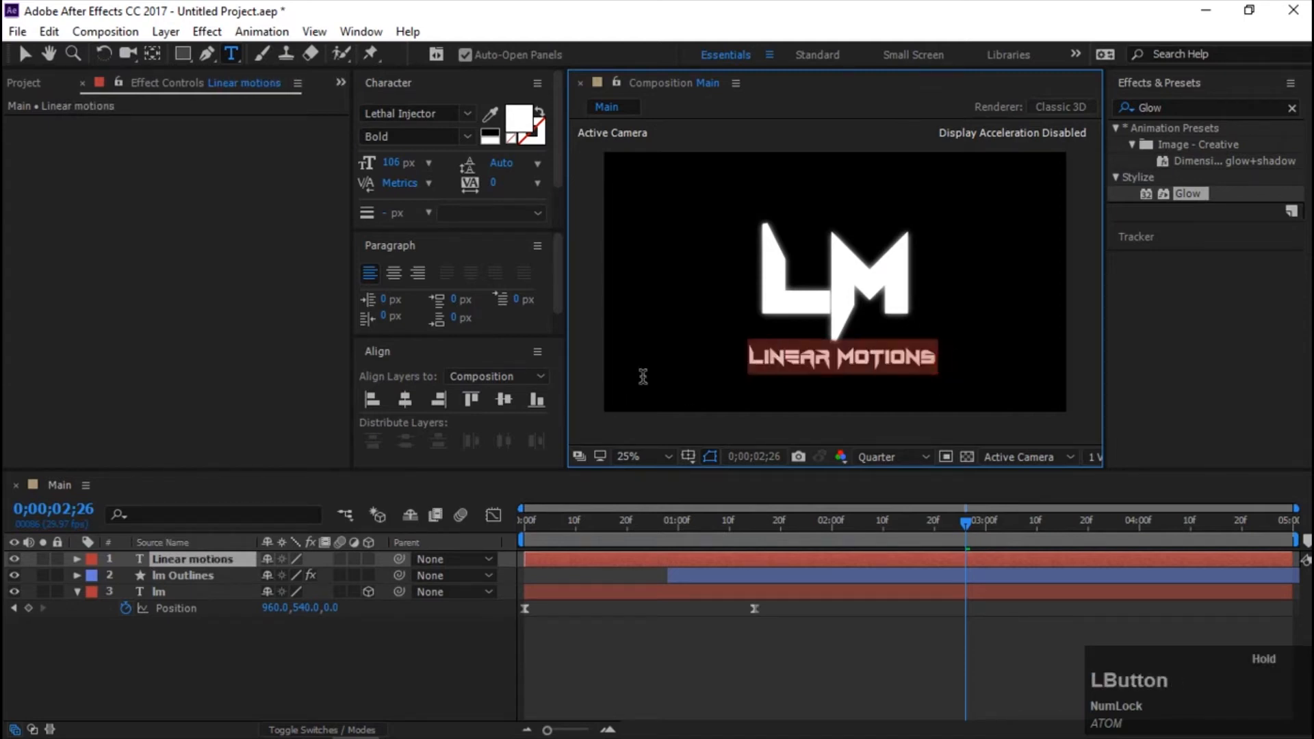
{"action": "left_click", "coordinate": [440, 395]}
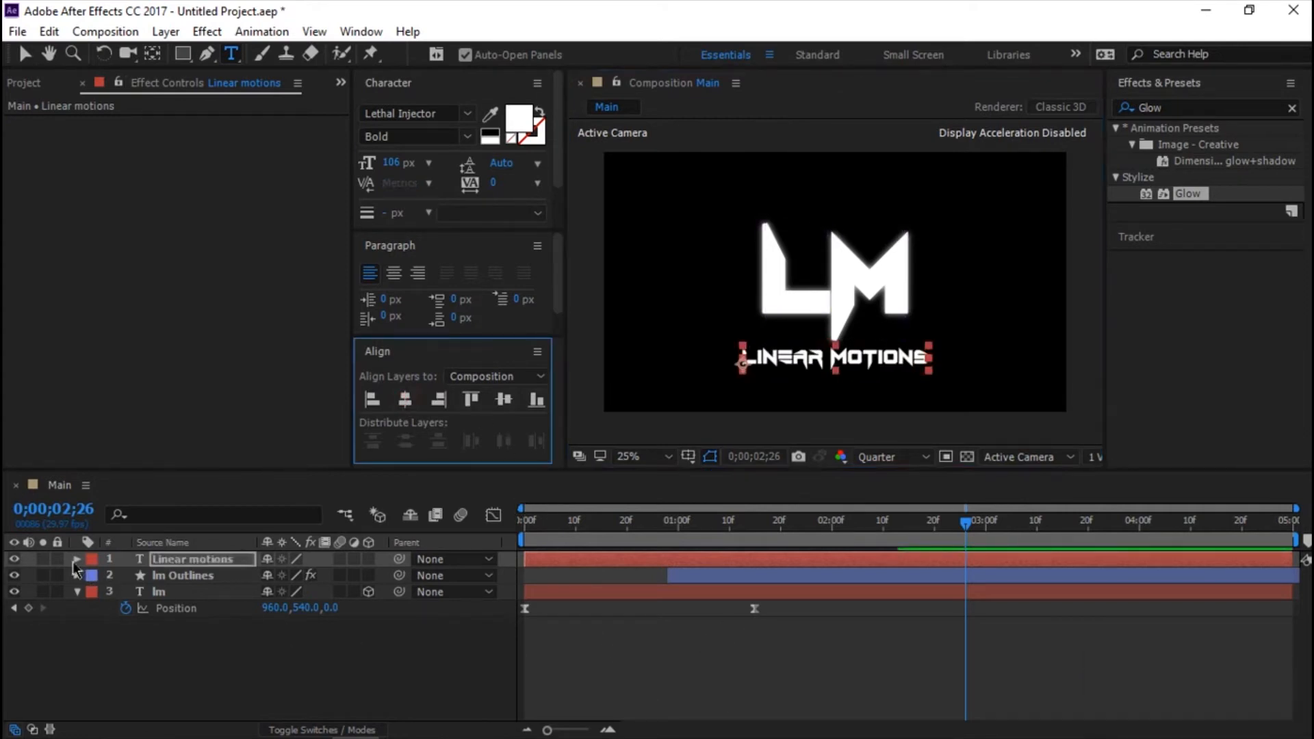
Expand the Linear motions layer and add an Opacity text animator to it.
{"action": "right_click", "coordinate": [134, 568]}
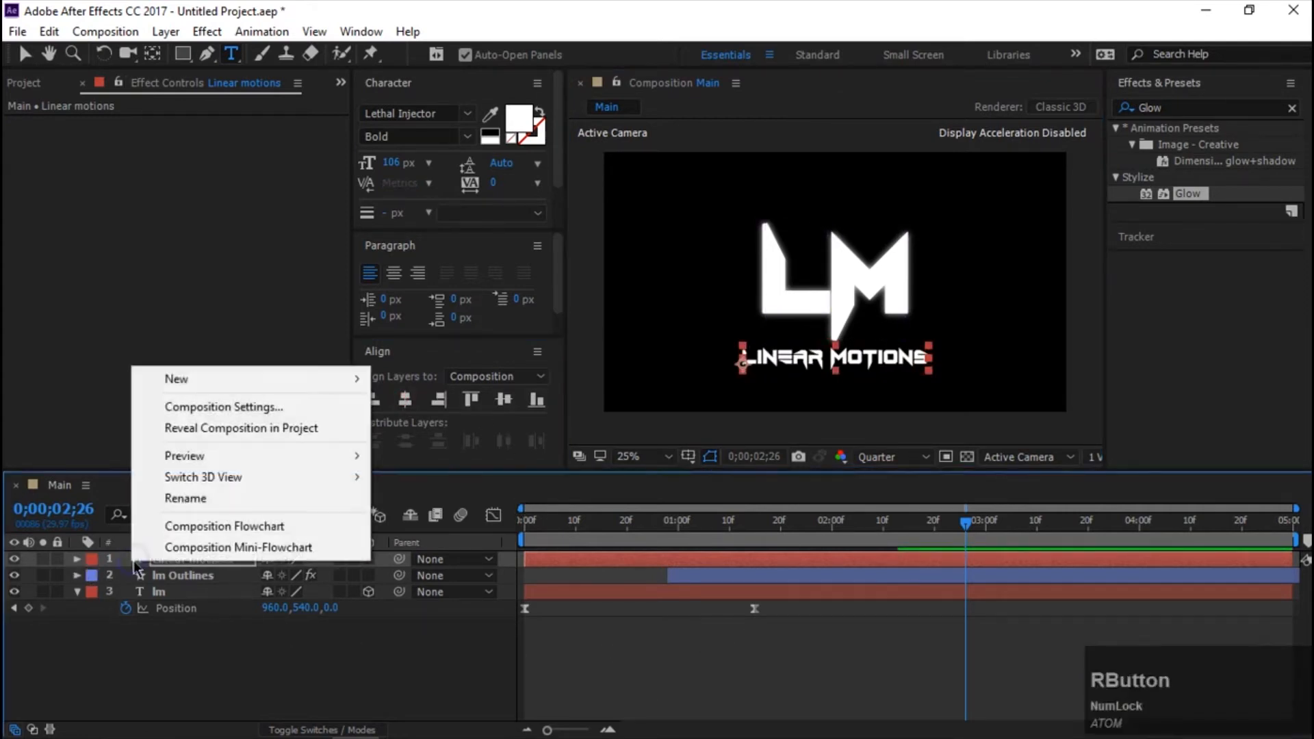
{"action": "left_click", "coordinate": [79, 559]}
{"action": "left_click", "coordinate": [77, 559]}
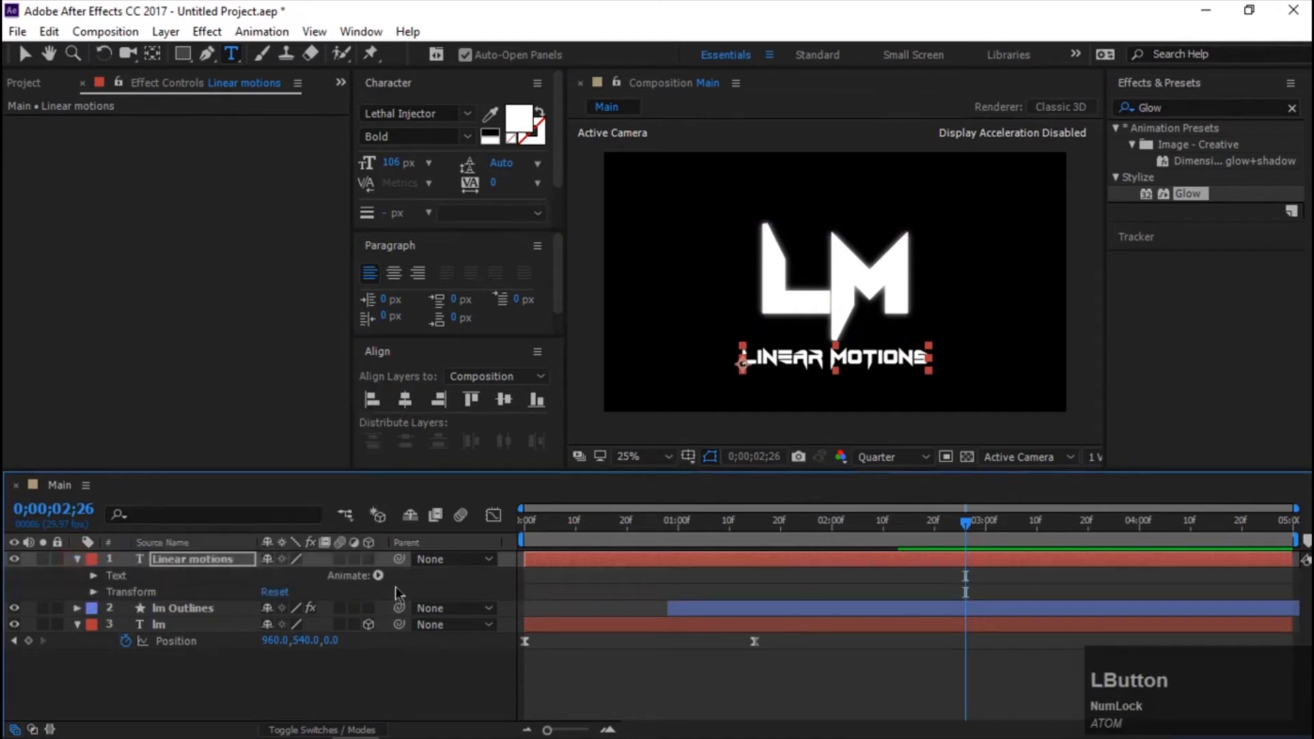
{"action": "left_click", "coordinate": [378, 576]}
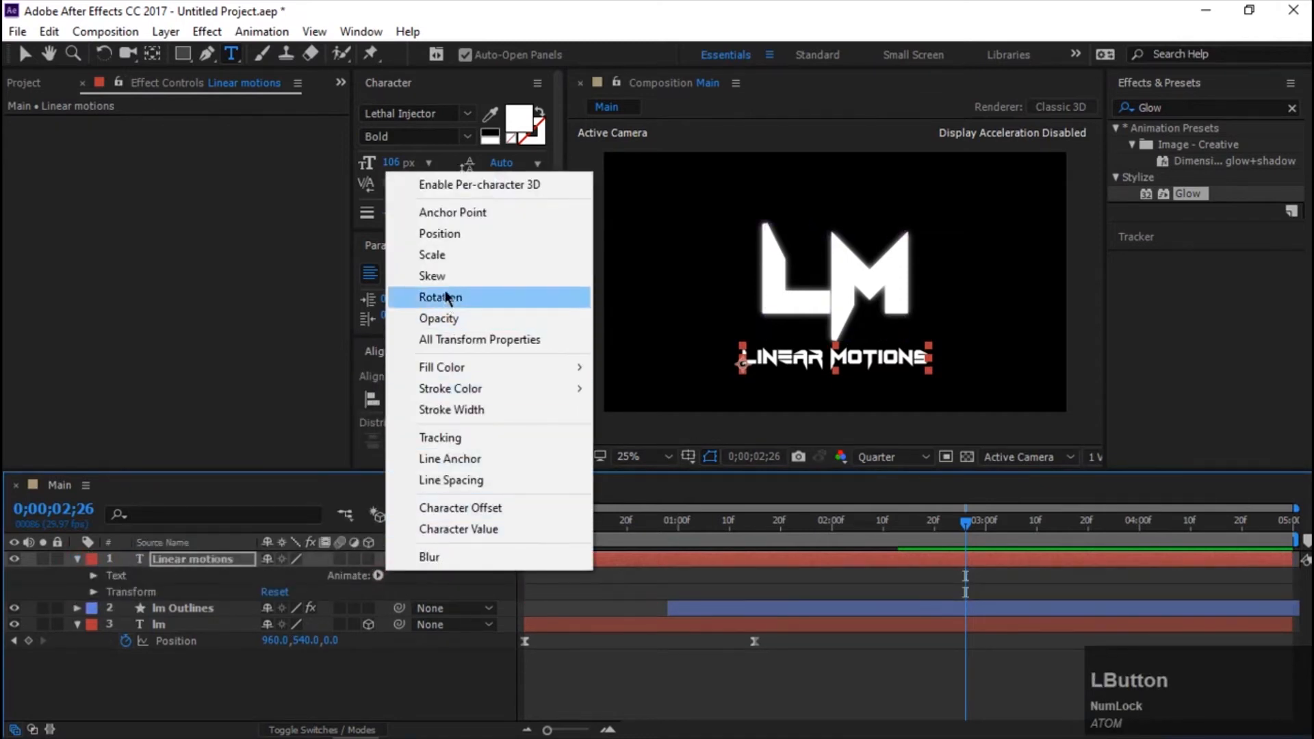
{"action": "left_click", "coordinate": [441, 319]}
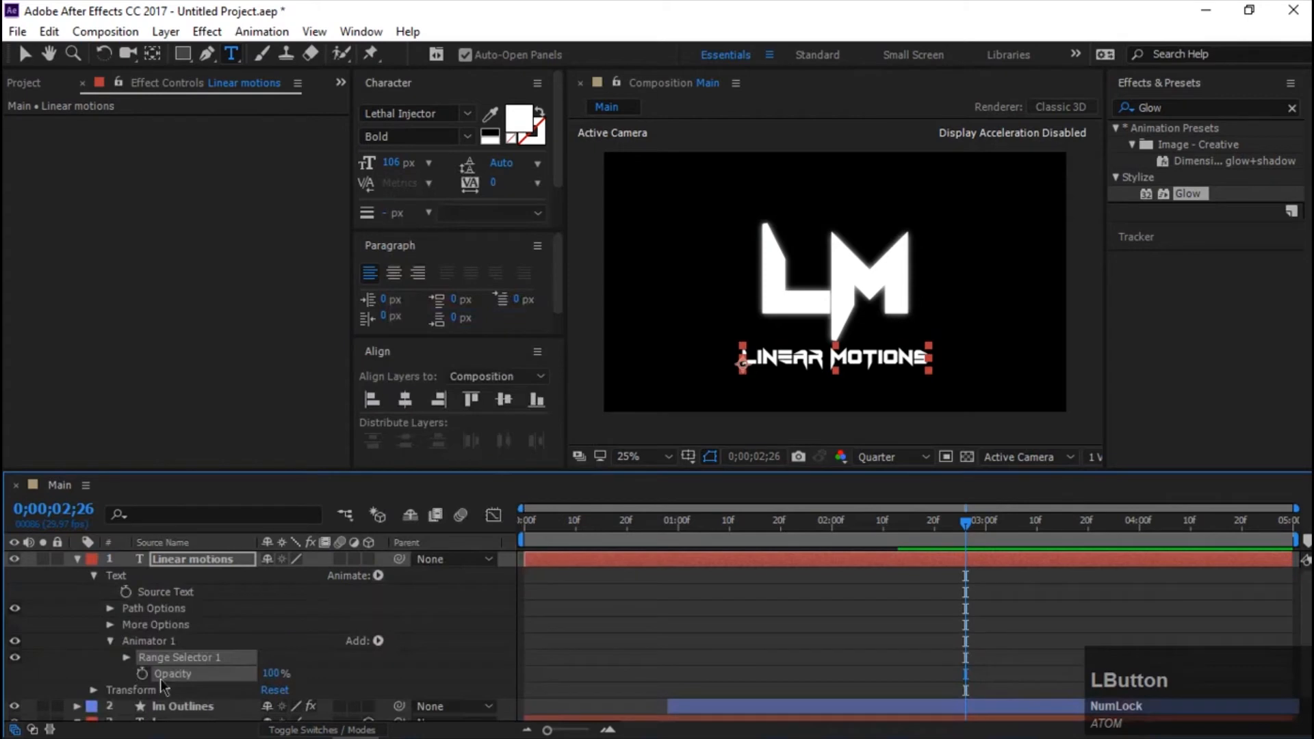
Keyframe the animator's Opacity from 0% at 0;00;02;07 to 100% at 0;00;02;13, and preview the fade.
{"action": "left_click_drag", "start_coordinate": [971, 526], "coordinate": [870, 544]}
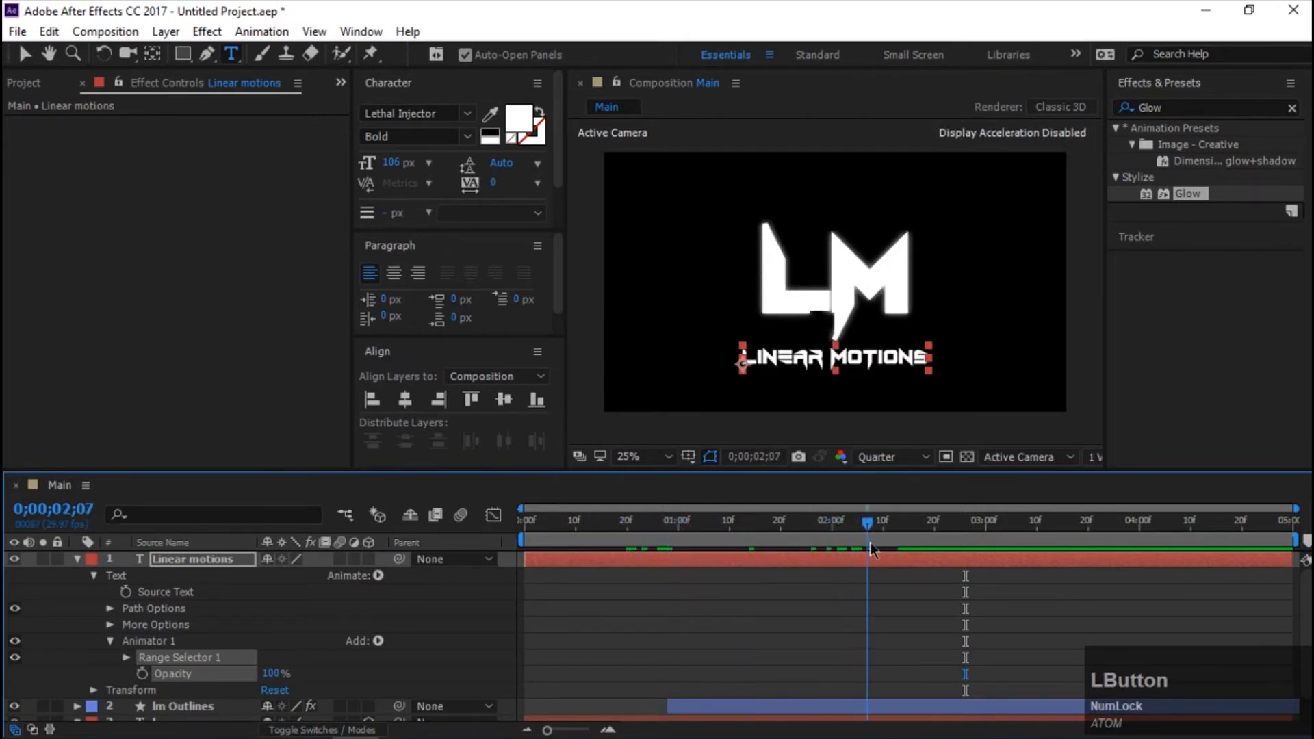
{"action": "left_click", "coordinate": [141, 674]}
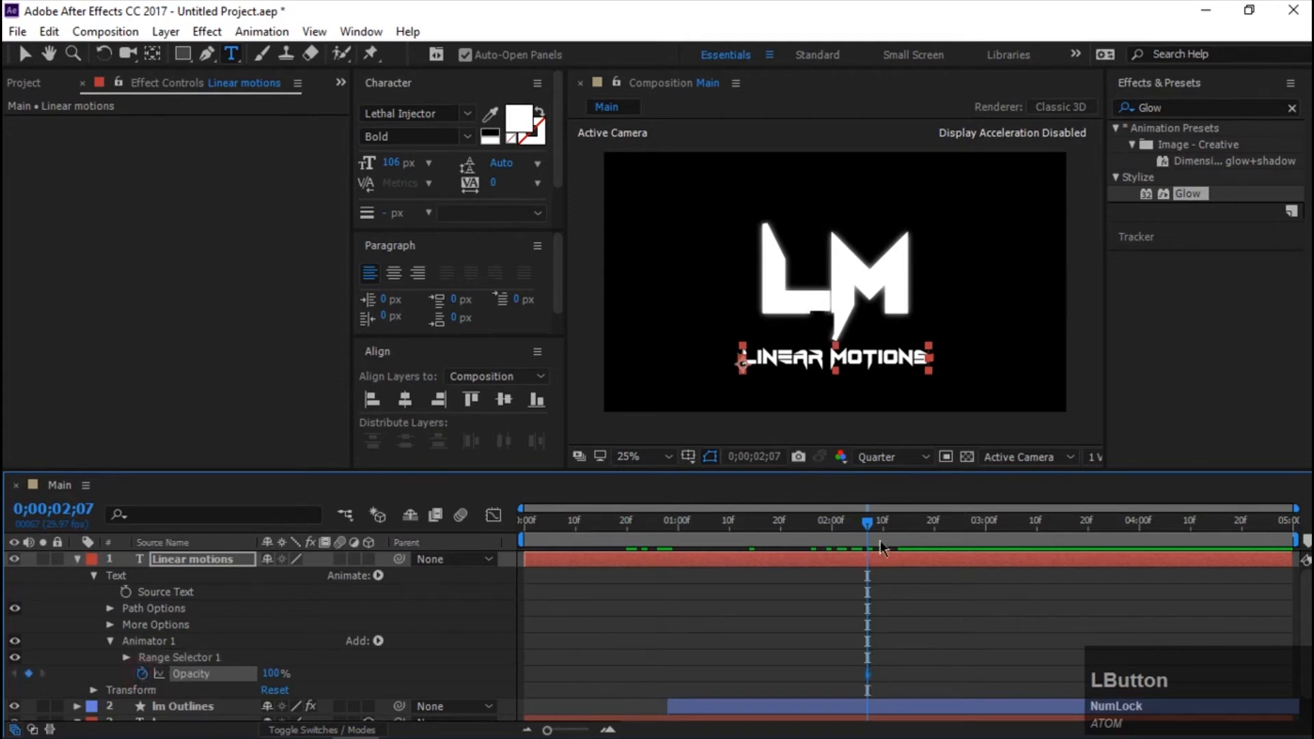
{"action": "left_click_drag", "start_coordinate": [870, 542], "coordinate": [924, 536]}
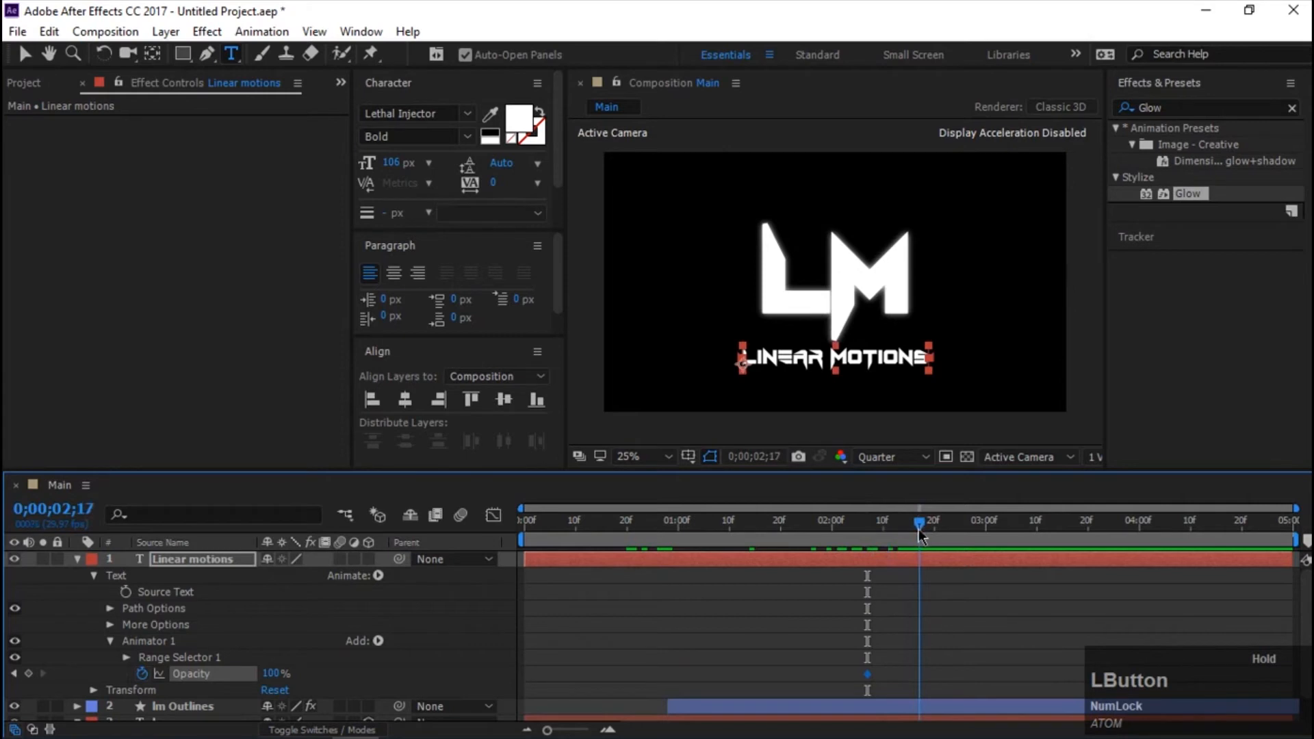
{"action": "left_click_drag", "start_coordinate": [920, 533], "coordinate": [888, 543]}
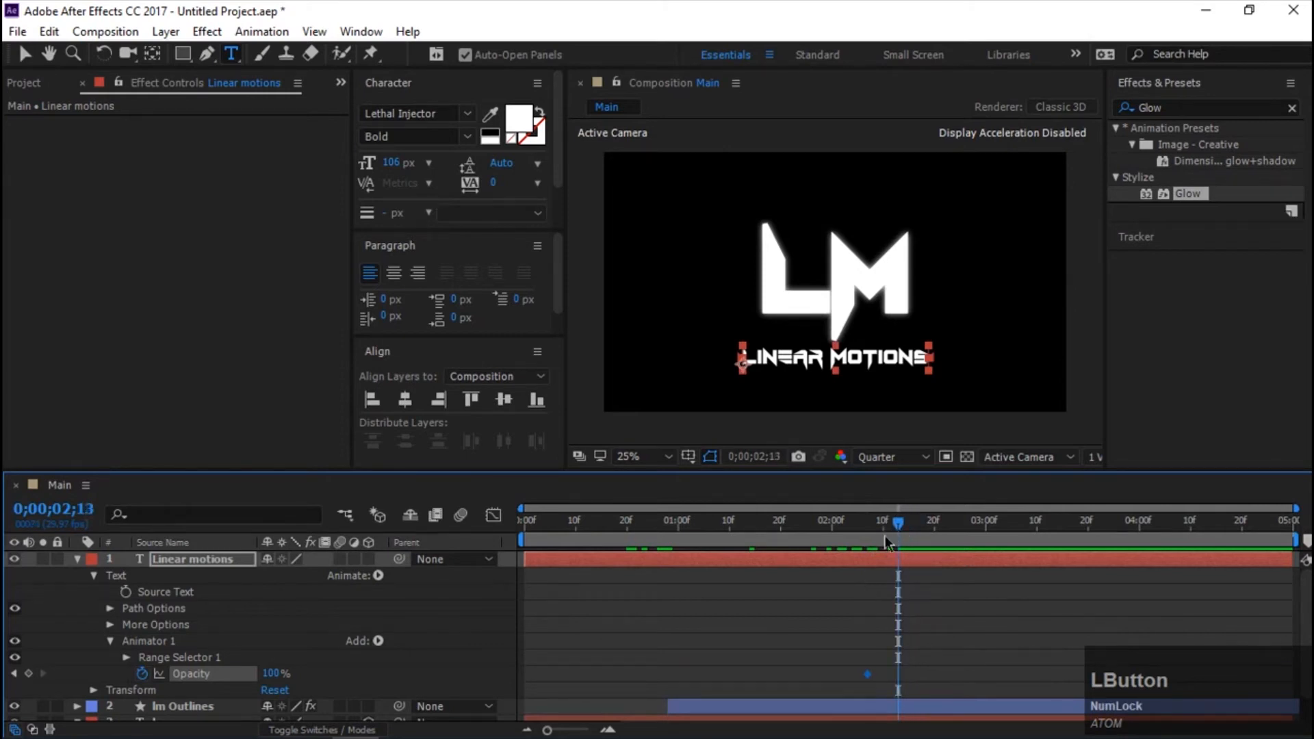
{"action": "left_click", "coordinate": [14, 674]}
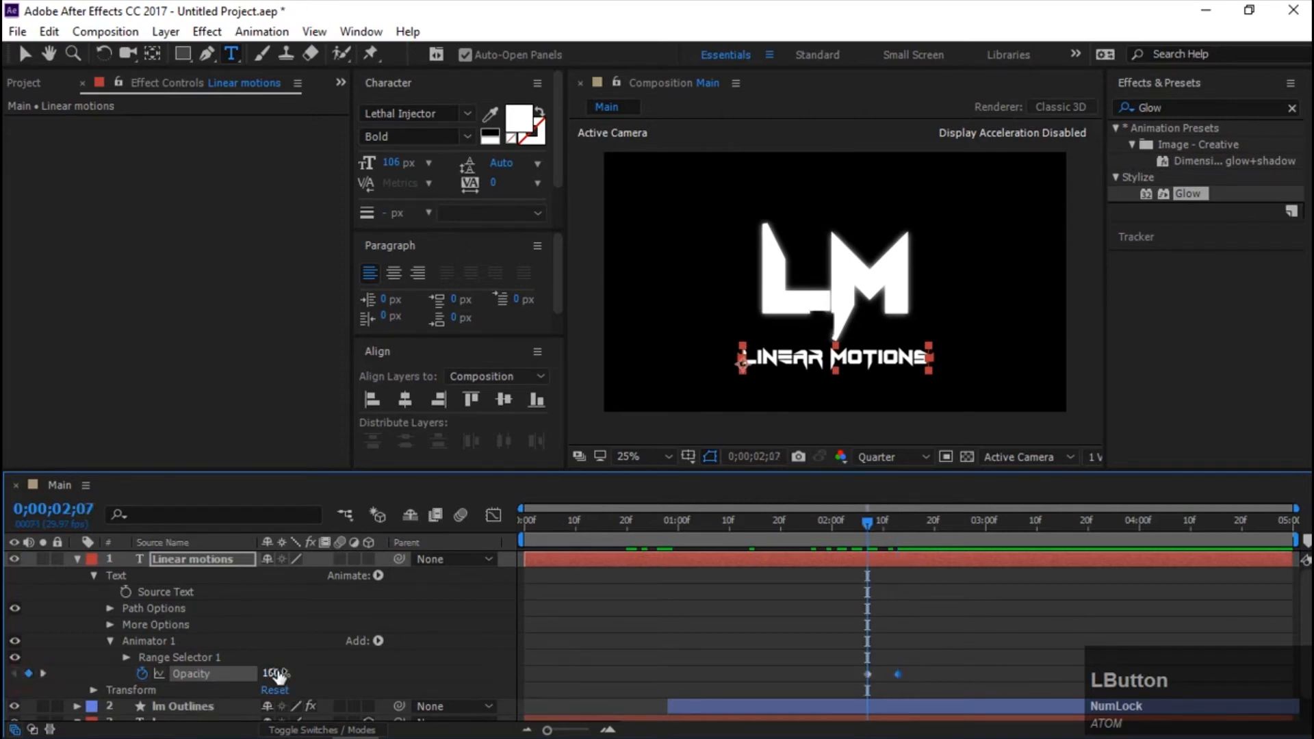
{"action": "left_click_drag", "start_coordinate": [277, 675], "coordinate": [271, 680]}
{"action": "key", "text": "space"}
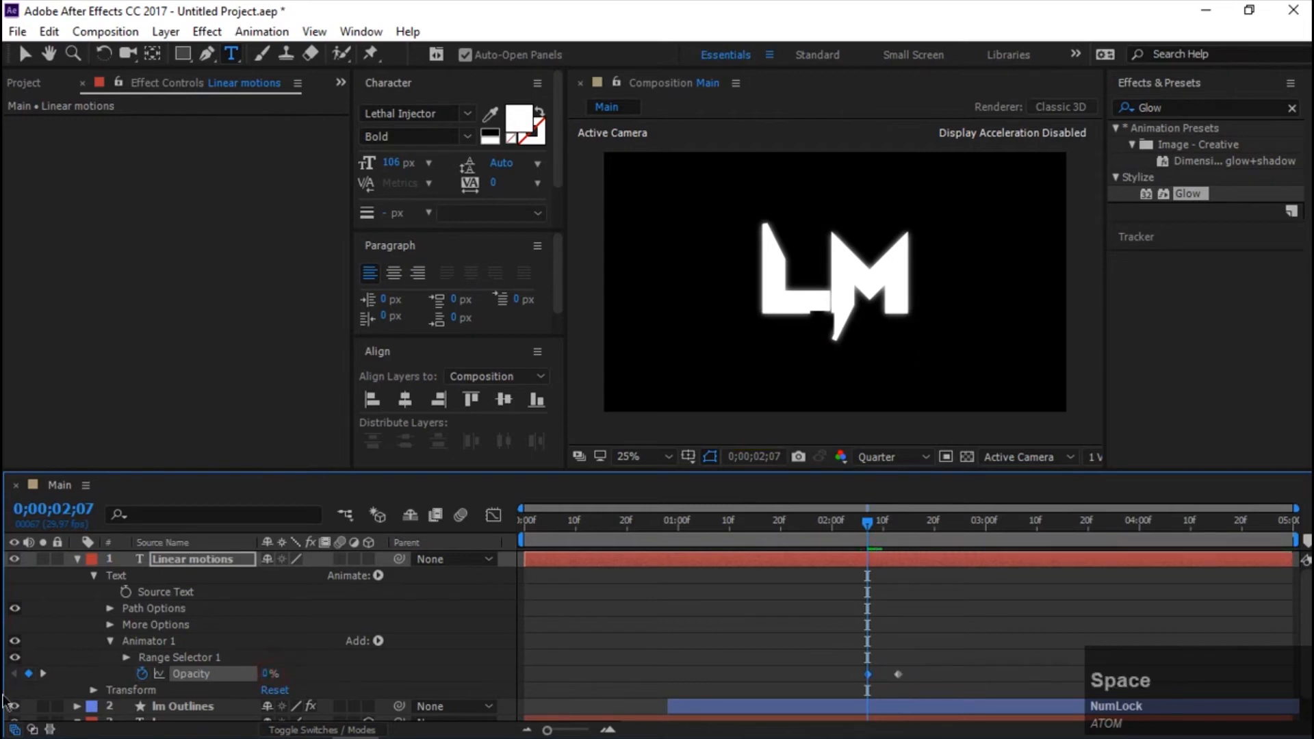
Keyframe Range Selector 1's Start on the Linear motions layer from 0% at 0;00;02;07 to 100% at 0;00;02;13, and preview the reveal.
{"action": "key", "text": "space"}
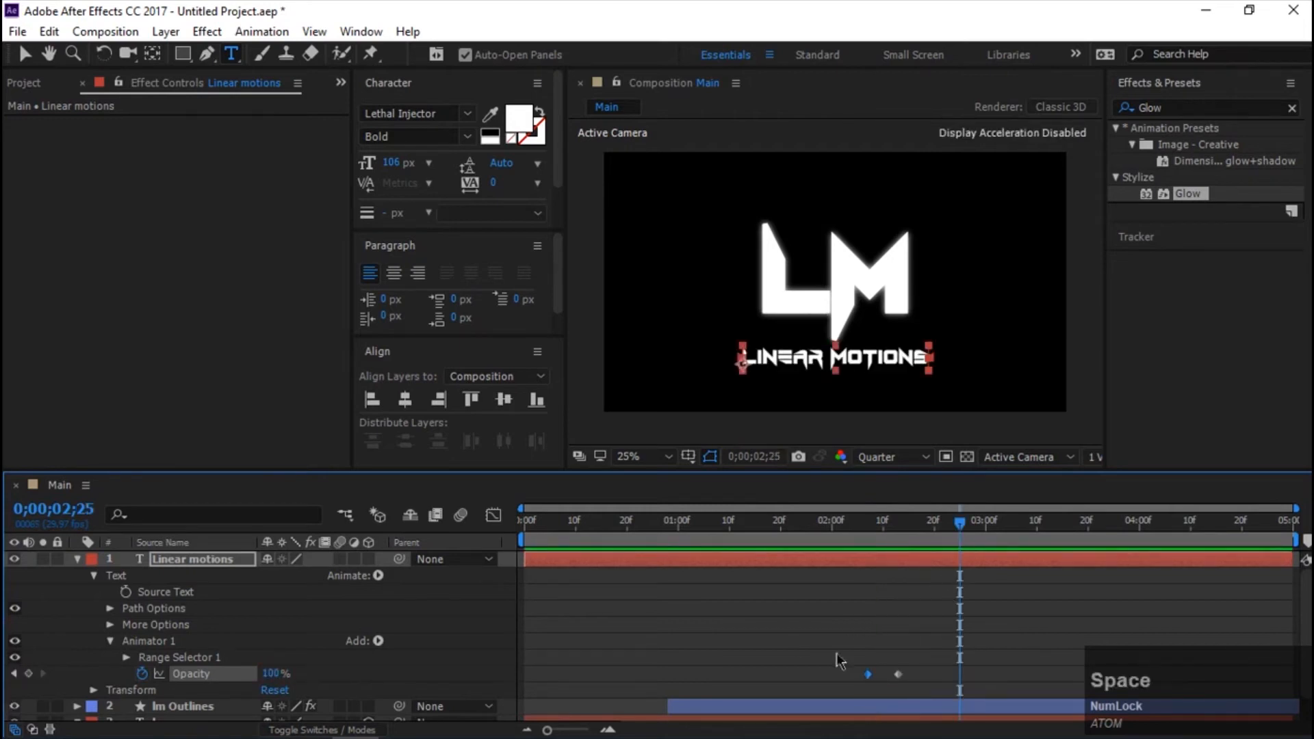
{"action": "left_click", "coordinate": [124, 656]}
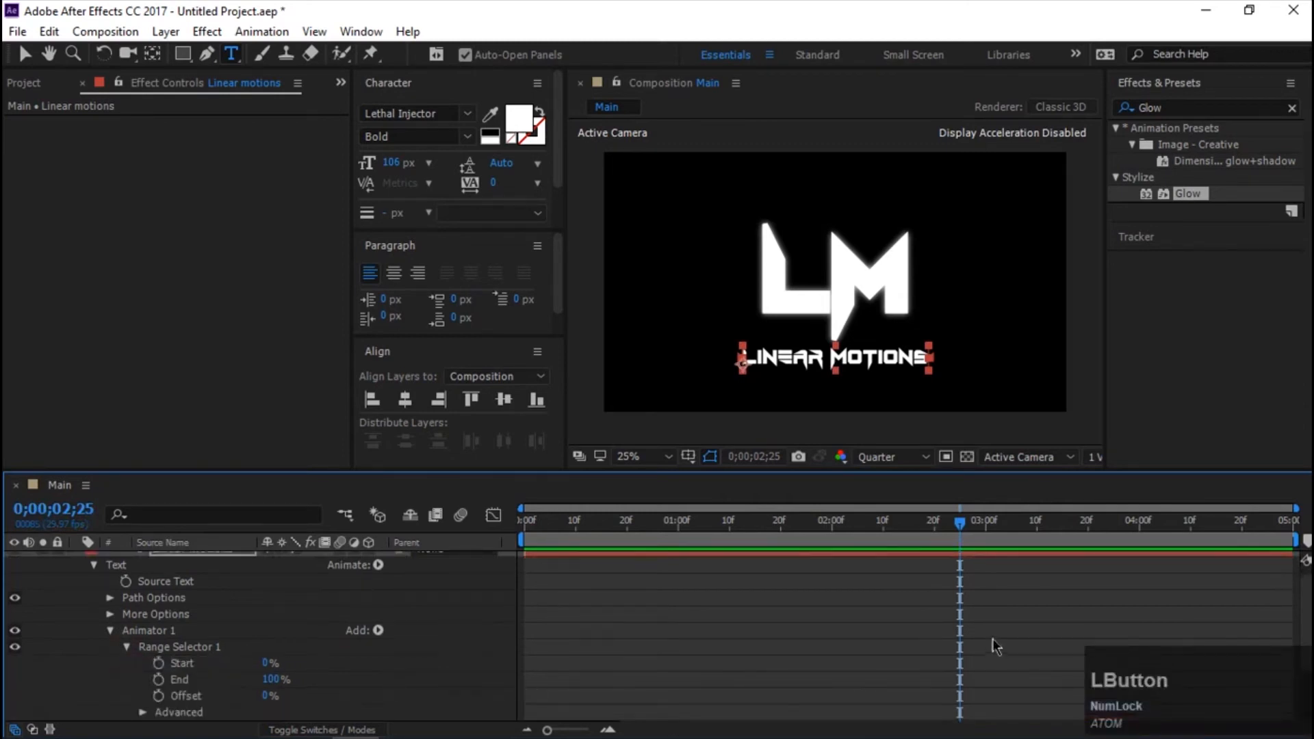
{"action": "scroll", "coordinate": [859, 611], "scroll_direction": "up", "scroll_amount": 1}
{"action": "scroll", "coordinate": [863, 612], "scroll_direction": "down", "scroll_amount": 5}
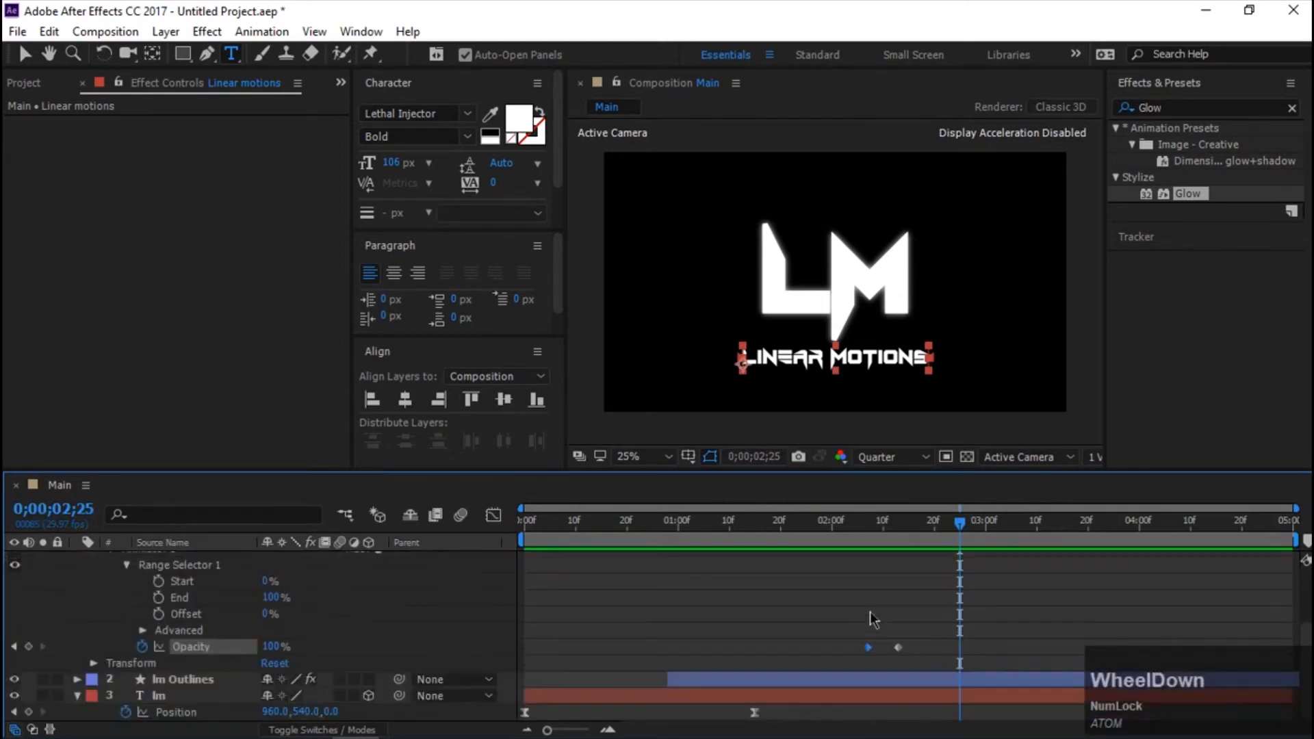
{"action": "left_click_drag", "start_coordinate": [965, 534], "coordinate": [869, 544]}
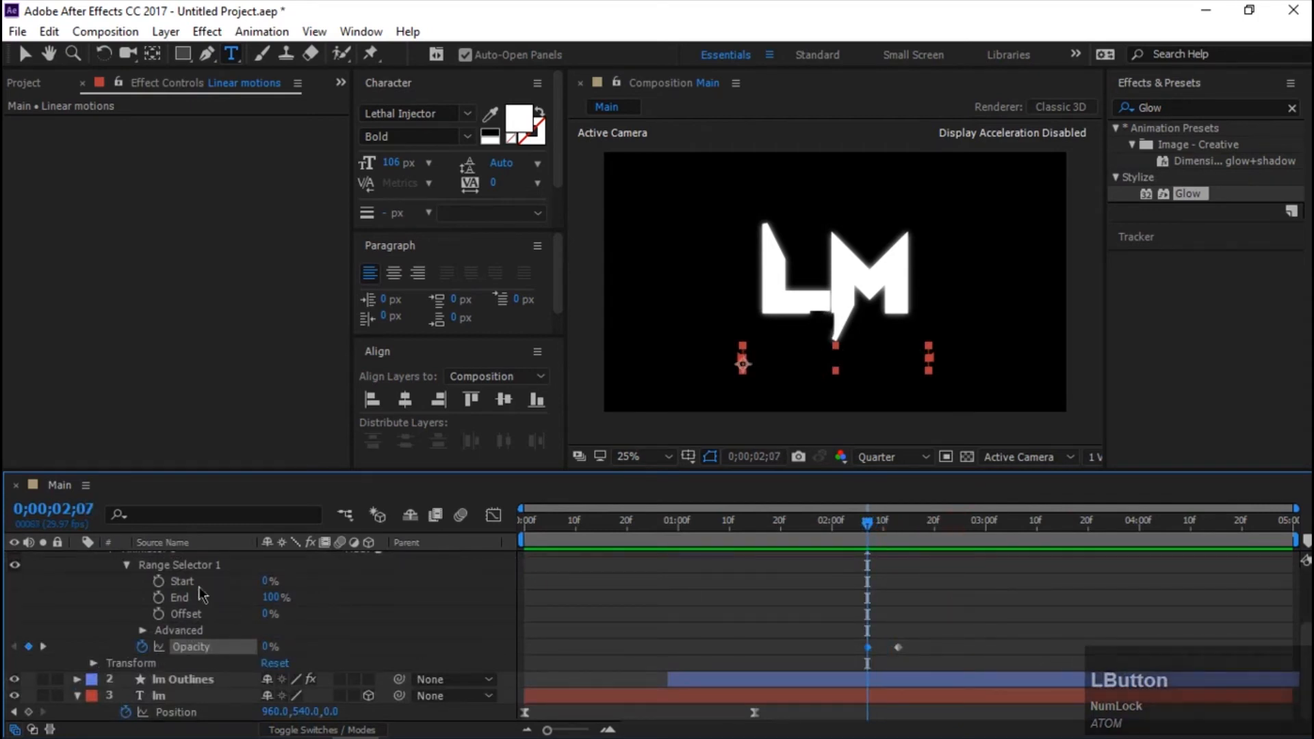
{"action": "left_click", "coordinate": [158, 581]}
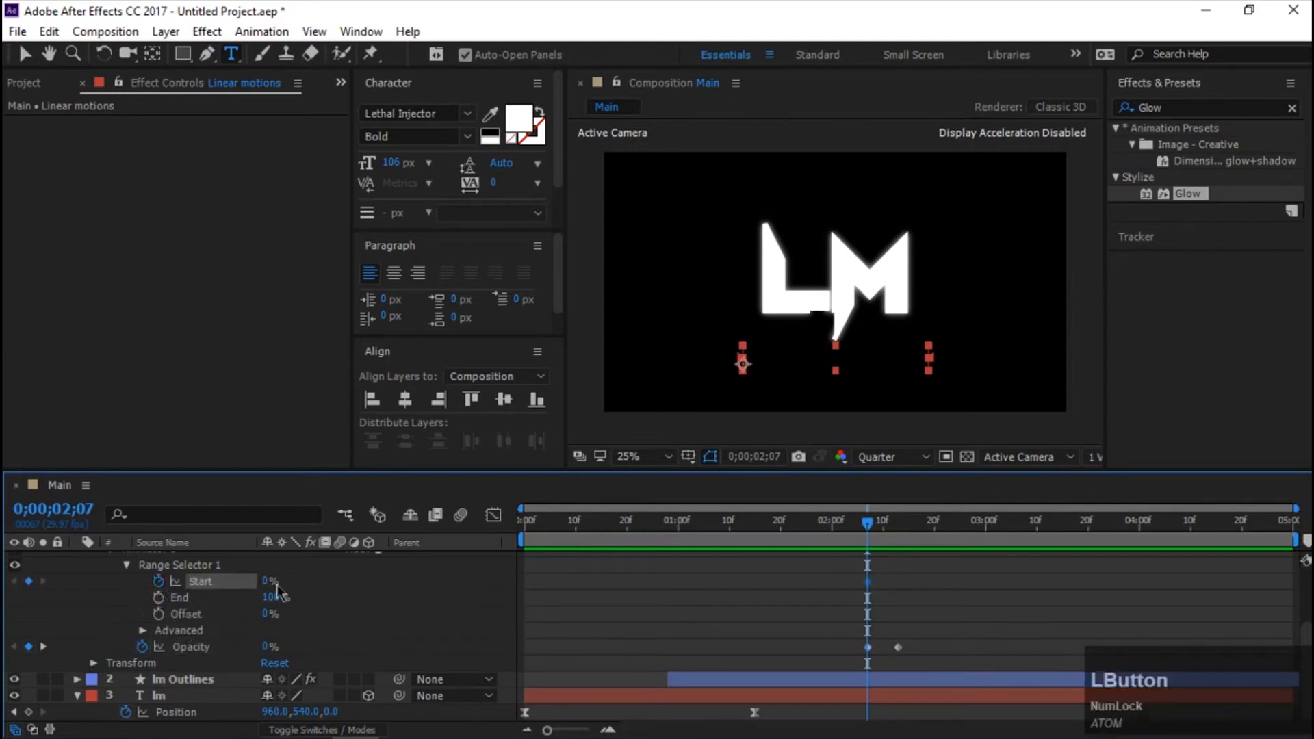
{"action": "left_click", "coordinate": [906, 523]}
{"action": "left_click_drag", "start_coordinate": [903, 524], "coordinate": [899, 525]}
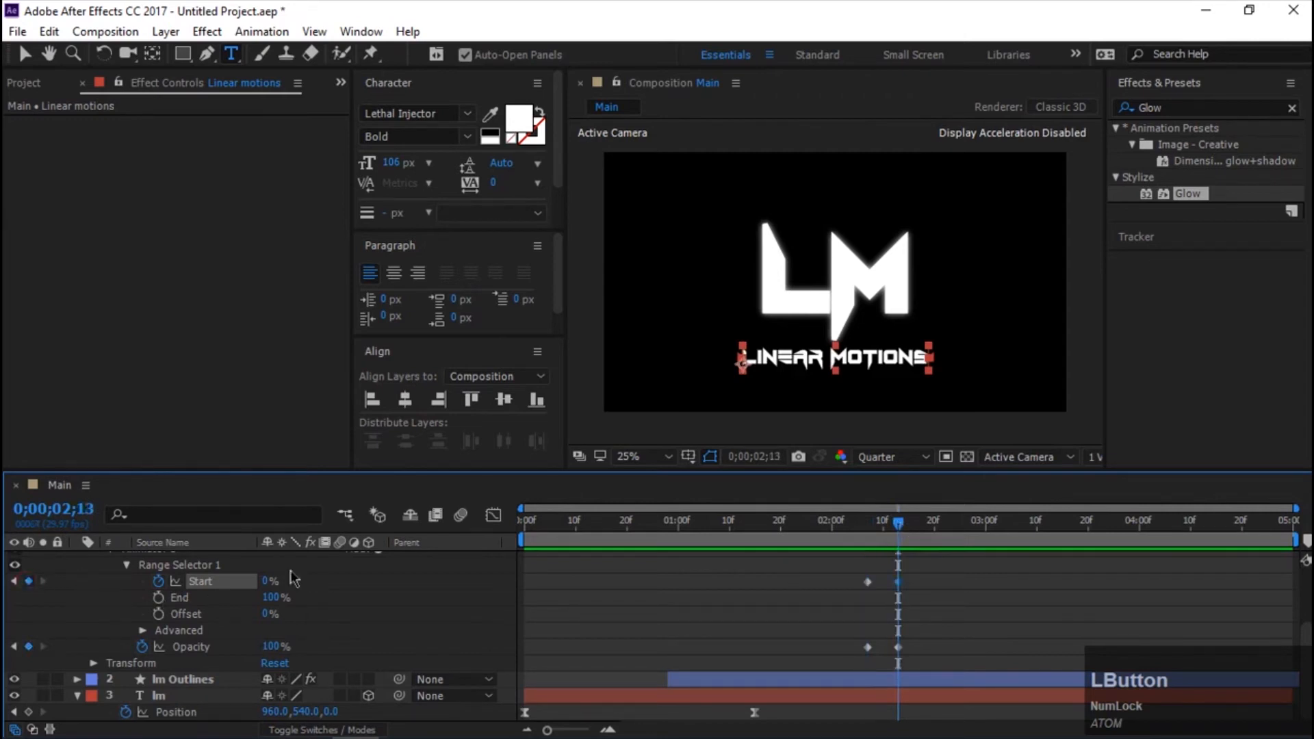
{"action": "left_click_drag", "start_coordinate": [269, 585], "coordinate": [780, 600]}
{"action": "left_click_drag", "start_coordinate": [866, 532], "coordinate": [837, 533]}
{"action": "key", "text": "space"}
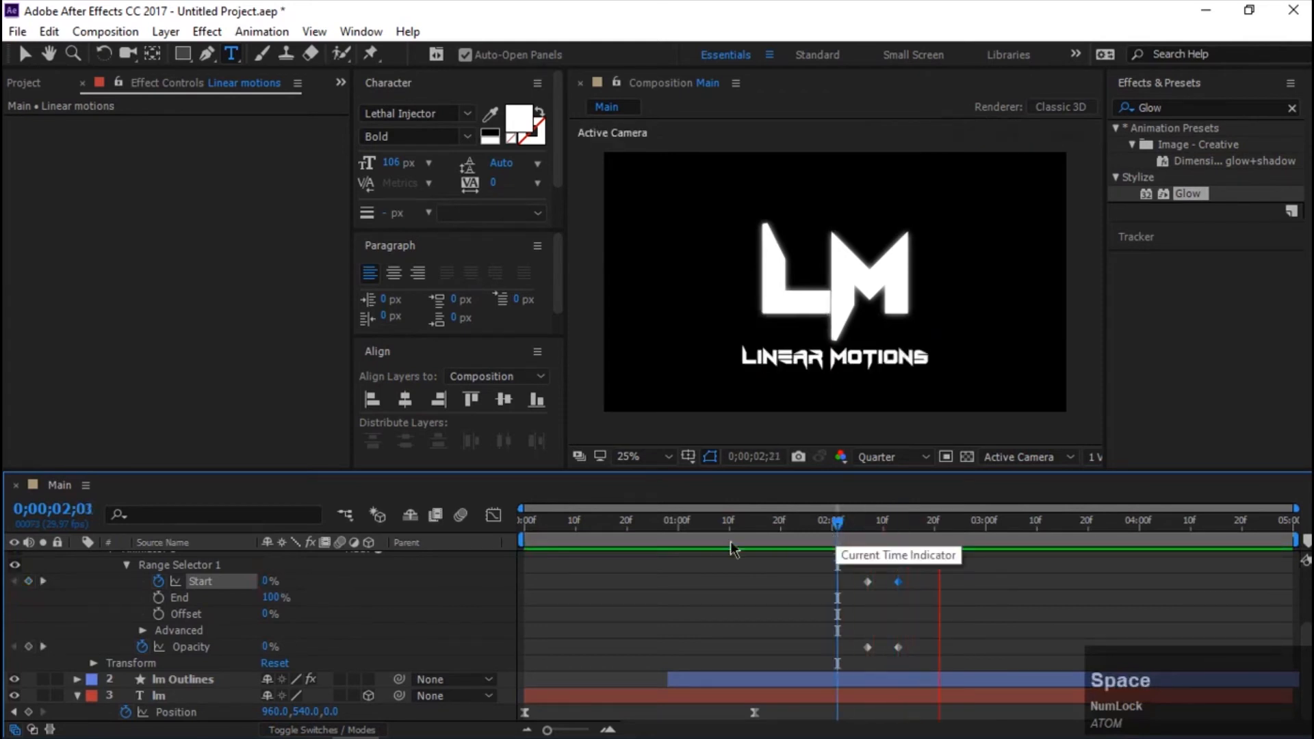
Collapse the Linear motions text layer and create shapes from its text.
{"action": "scroll", "coordinate": [578, 619], "scroll_direction": "up", "scroll_amount": 3}
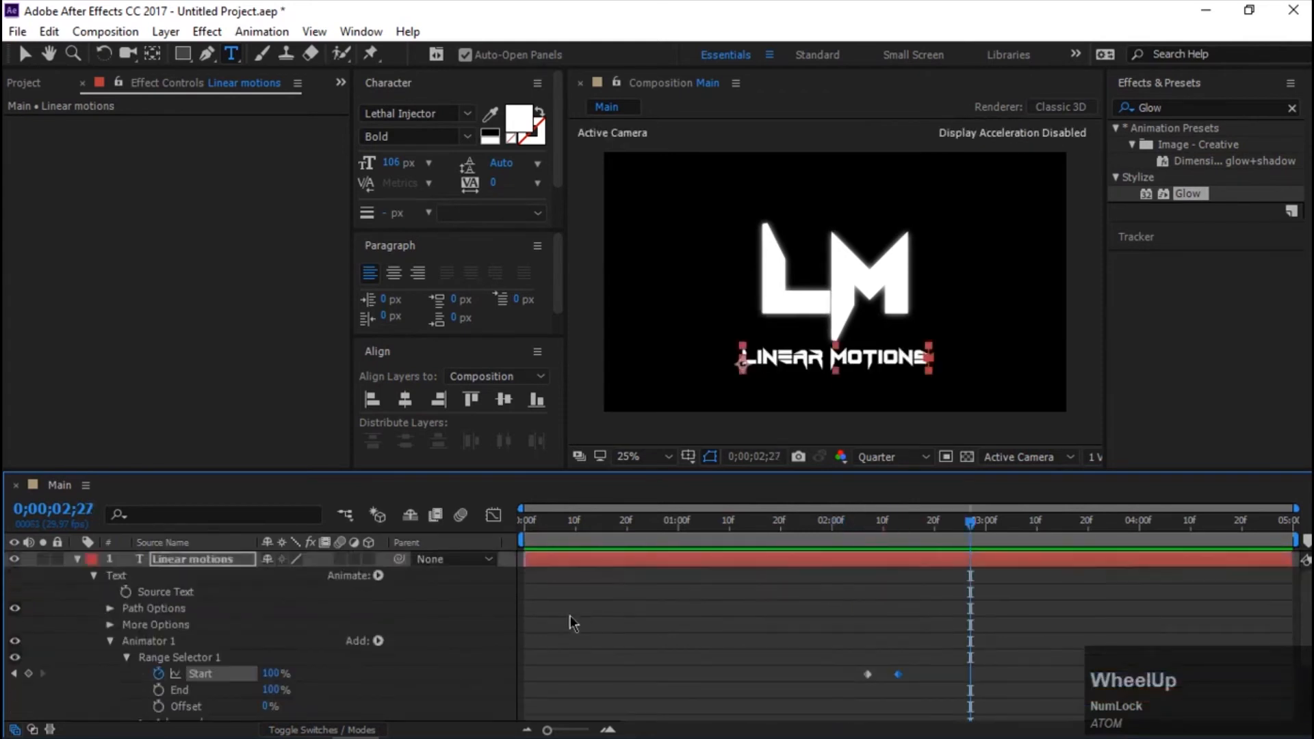
{"action": "left_click", "coordinate": [78, 560]}
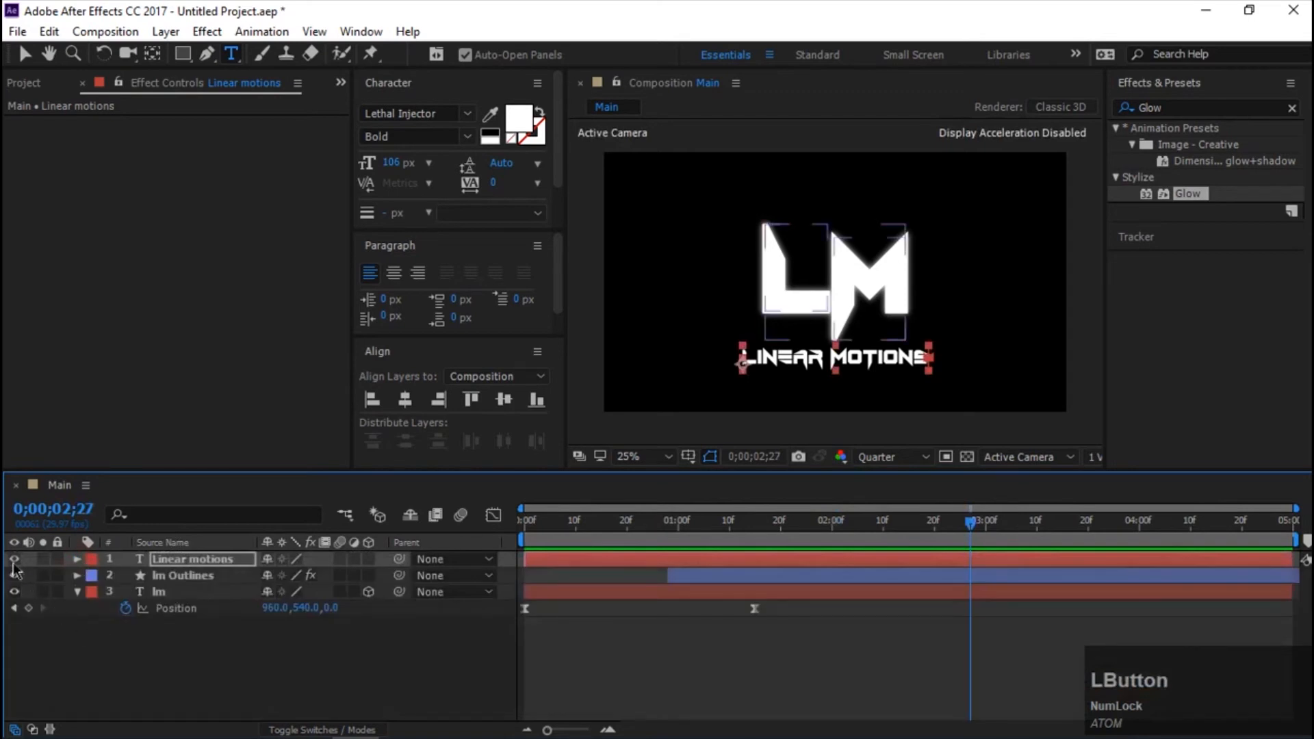
{"action": "right_click", "coordinate": [155, 560]}
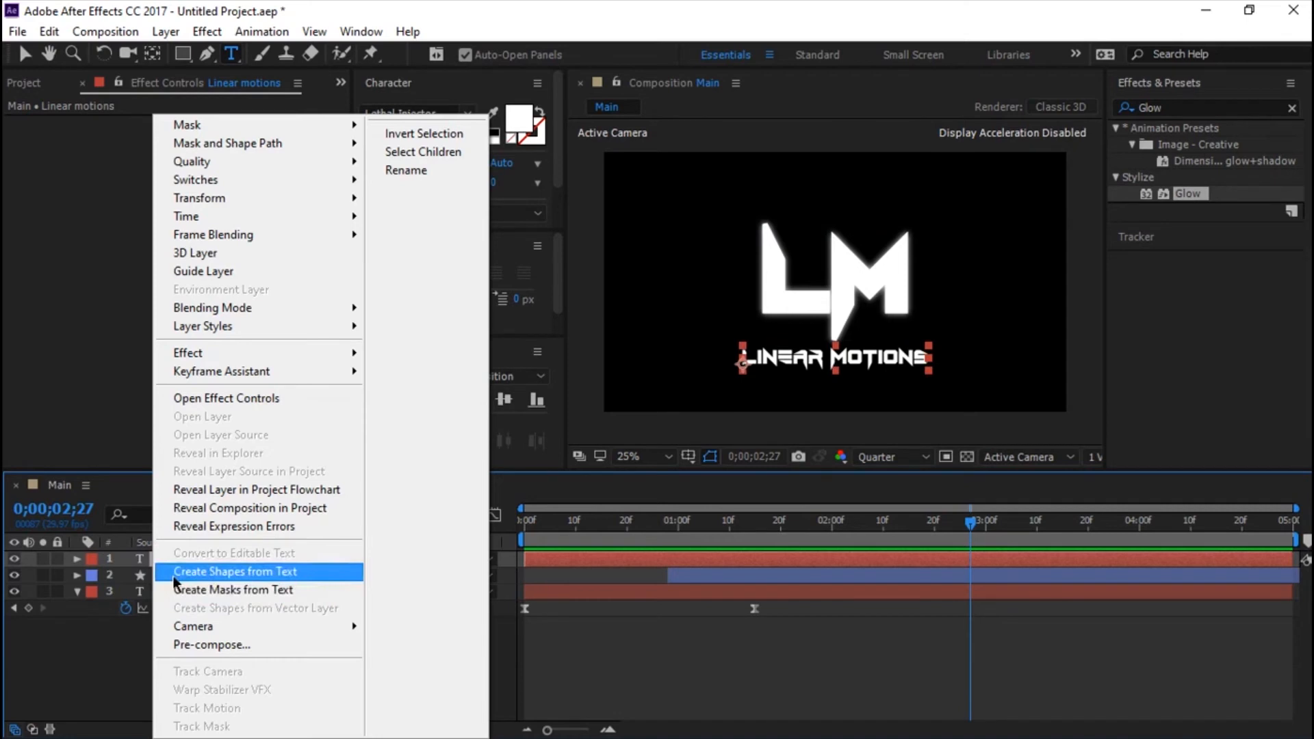
{"action": "left_click", "coordinate": [174, 579]}
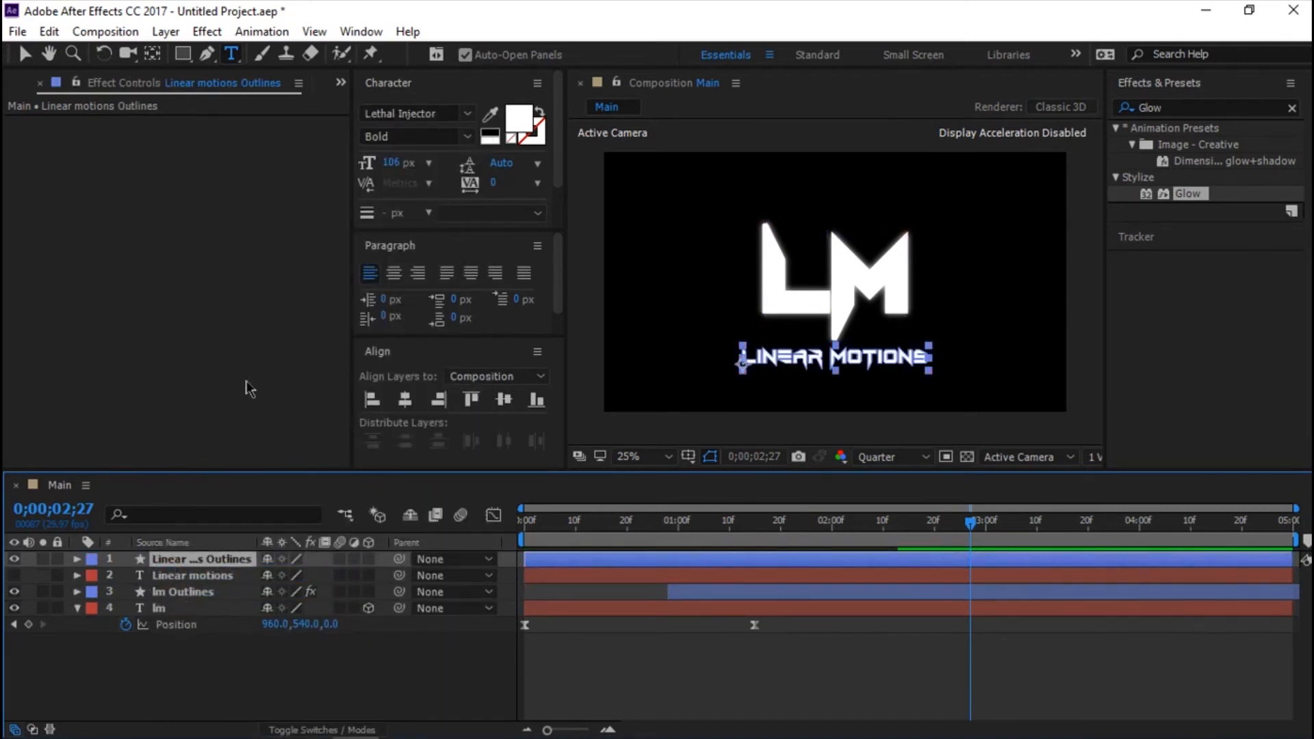
Give the Linear motions Outlines layer no fill and a 3 px solid white stroke, and expand the layer.
{"action": "left_click", "coordinate": [183, 53]}
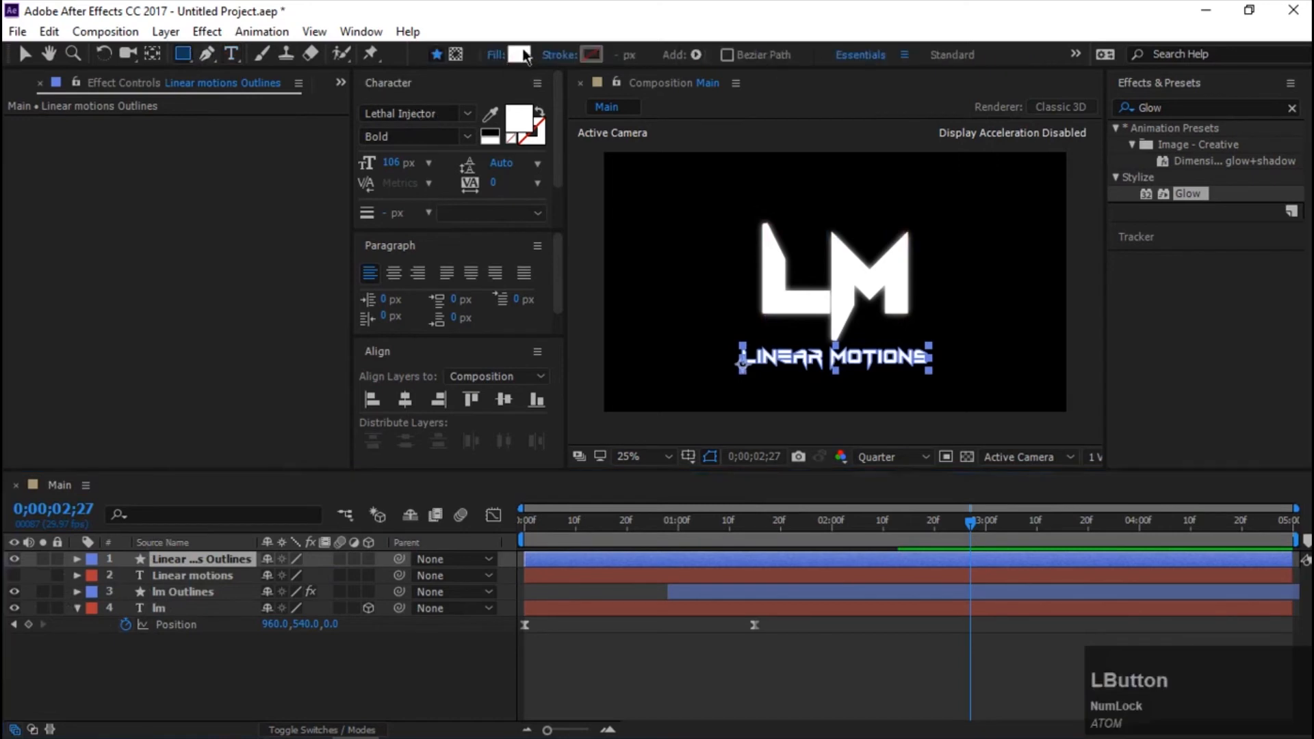
{"action": "left_click", "coordinate": [497, 57]}
{"action": "left_click", "coordinate": [560, 319]}
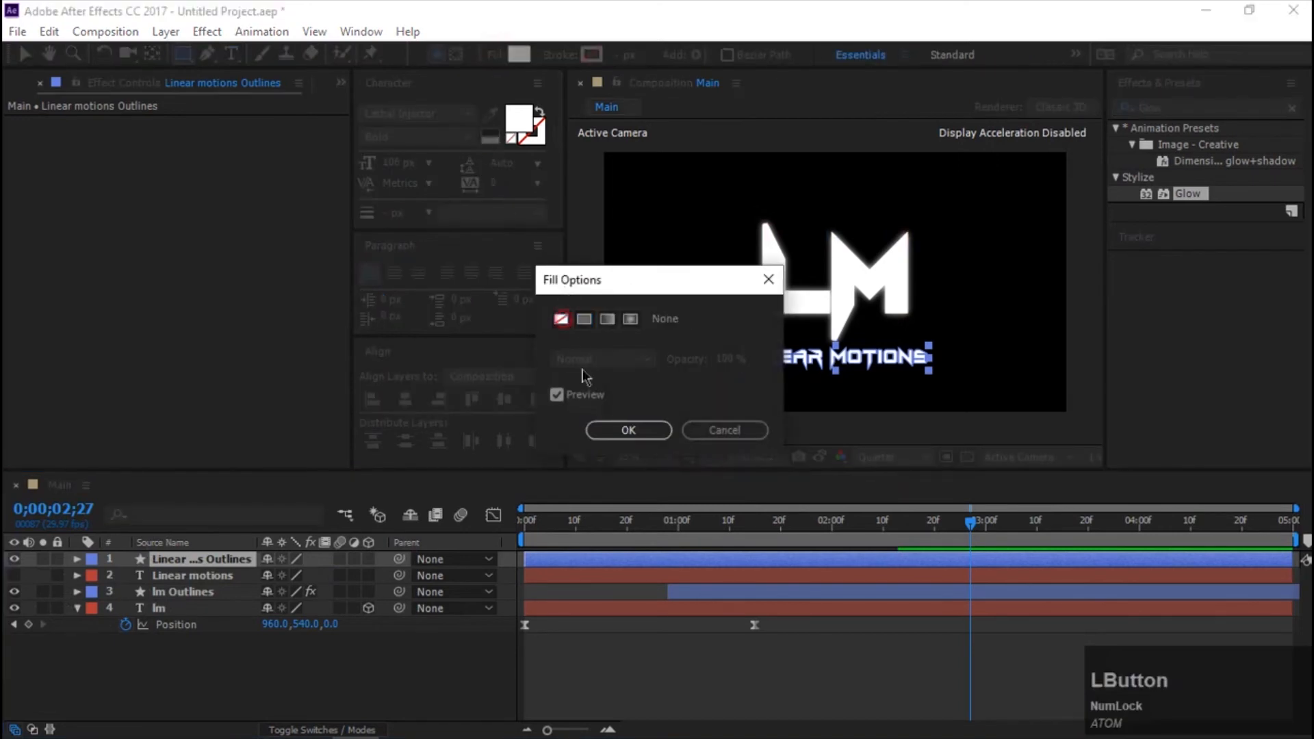
{"action": "left_click", "coordinate": [612, 431]}
{"action": "left_click", "coordinate": [566, 54]}
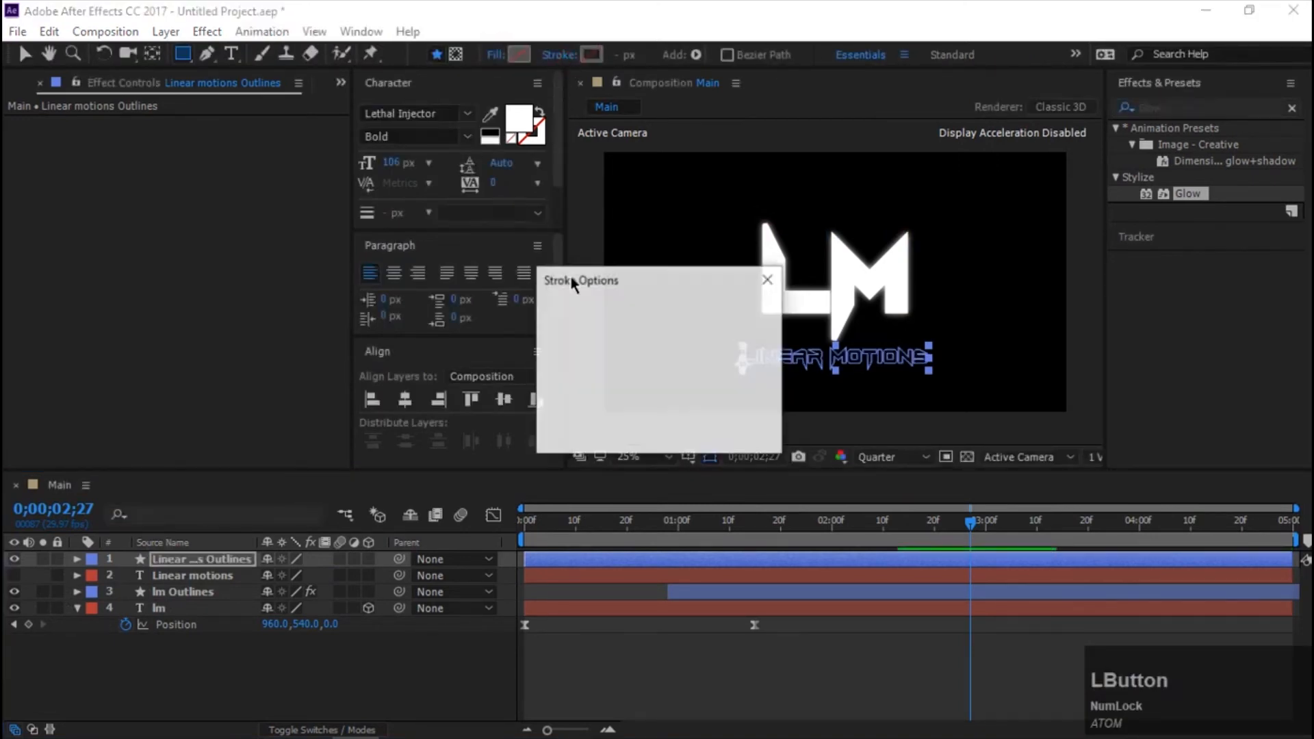
{"action": "left_click", "coordinate": [584, 319]}
{"action": "left_click", "coordinate": [628, 430]}
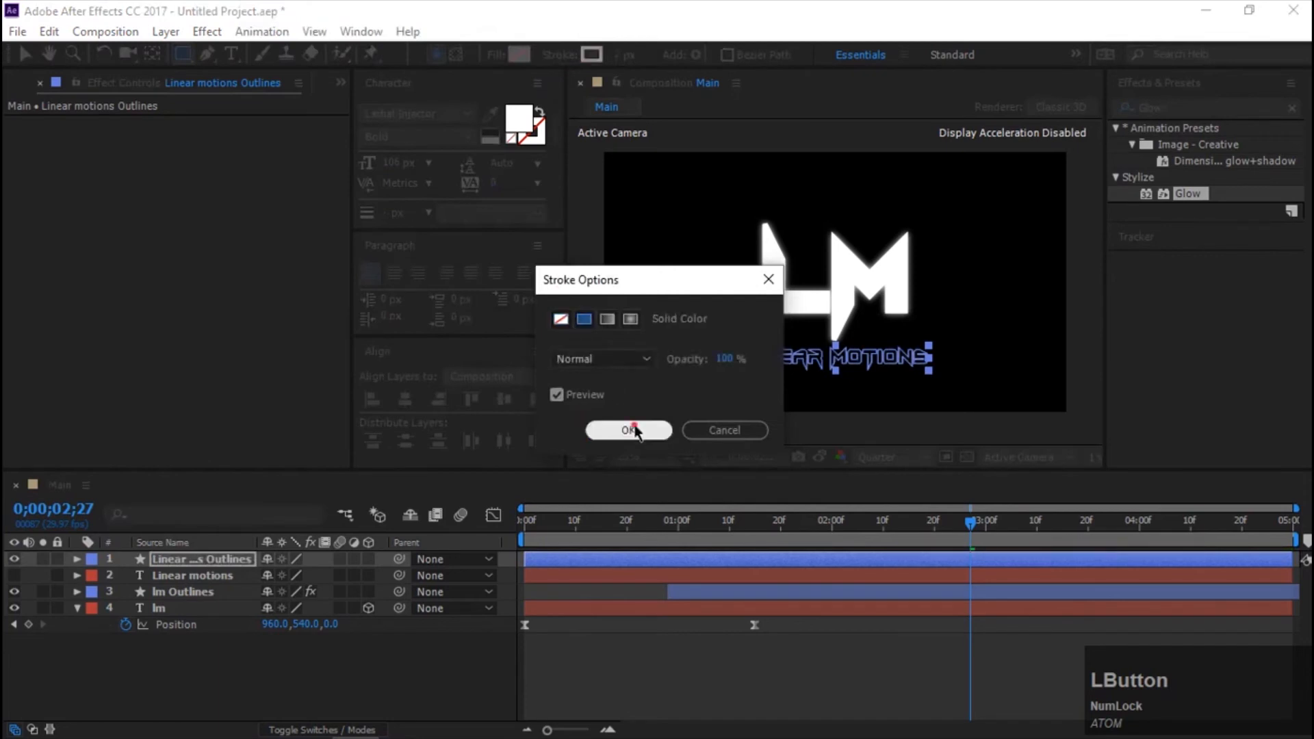
{"action": "left_click", "coordinate": [621, 55]}
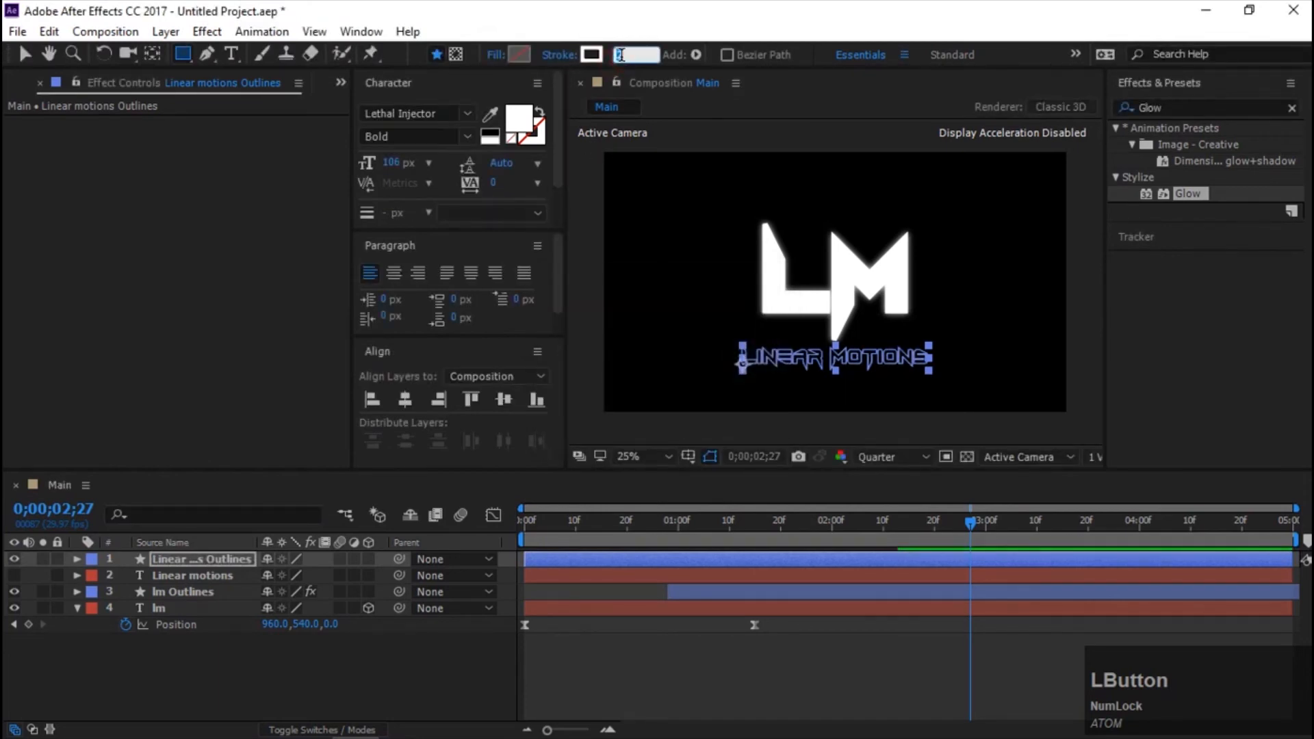
{"action": "type", "text": "3"}
{"action": "key", "text": "Return"}
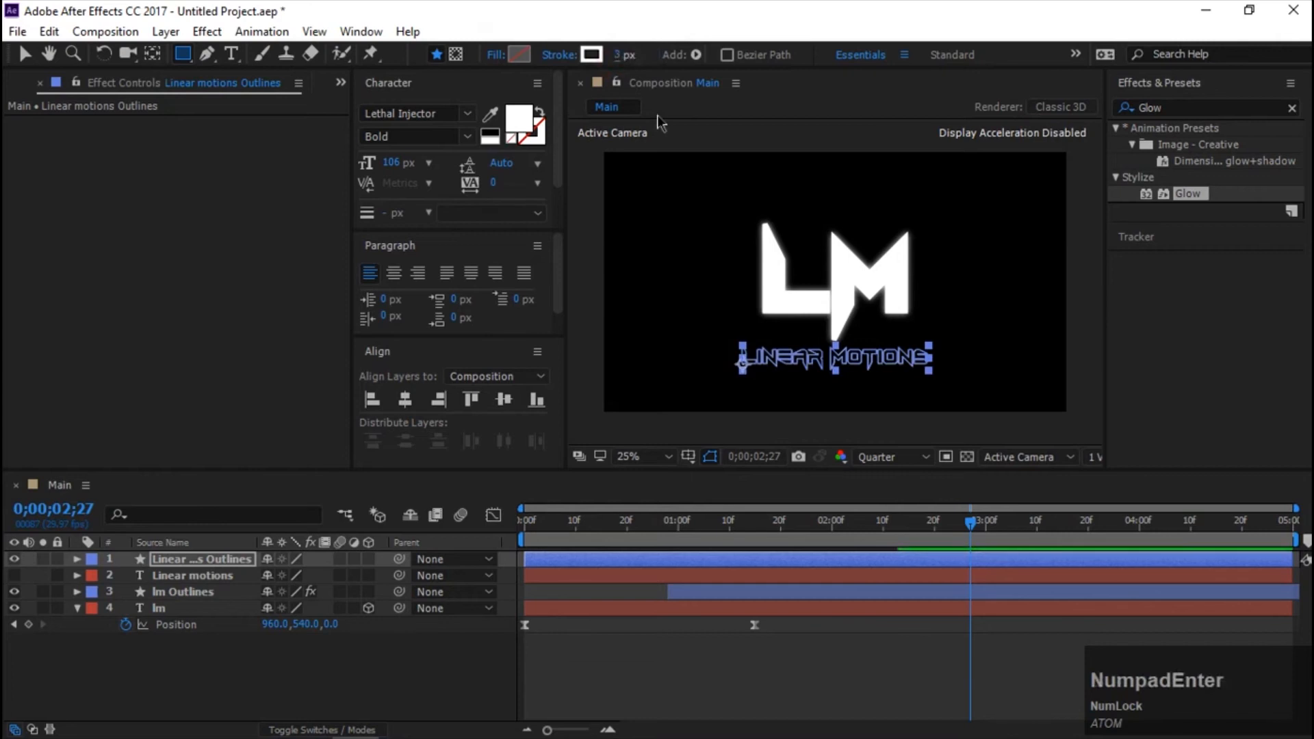
{"action": "left_click", "coordinate": [77, 559]}
{"action": "left_click", "coordinate": [378, 575]}
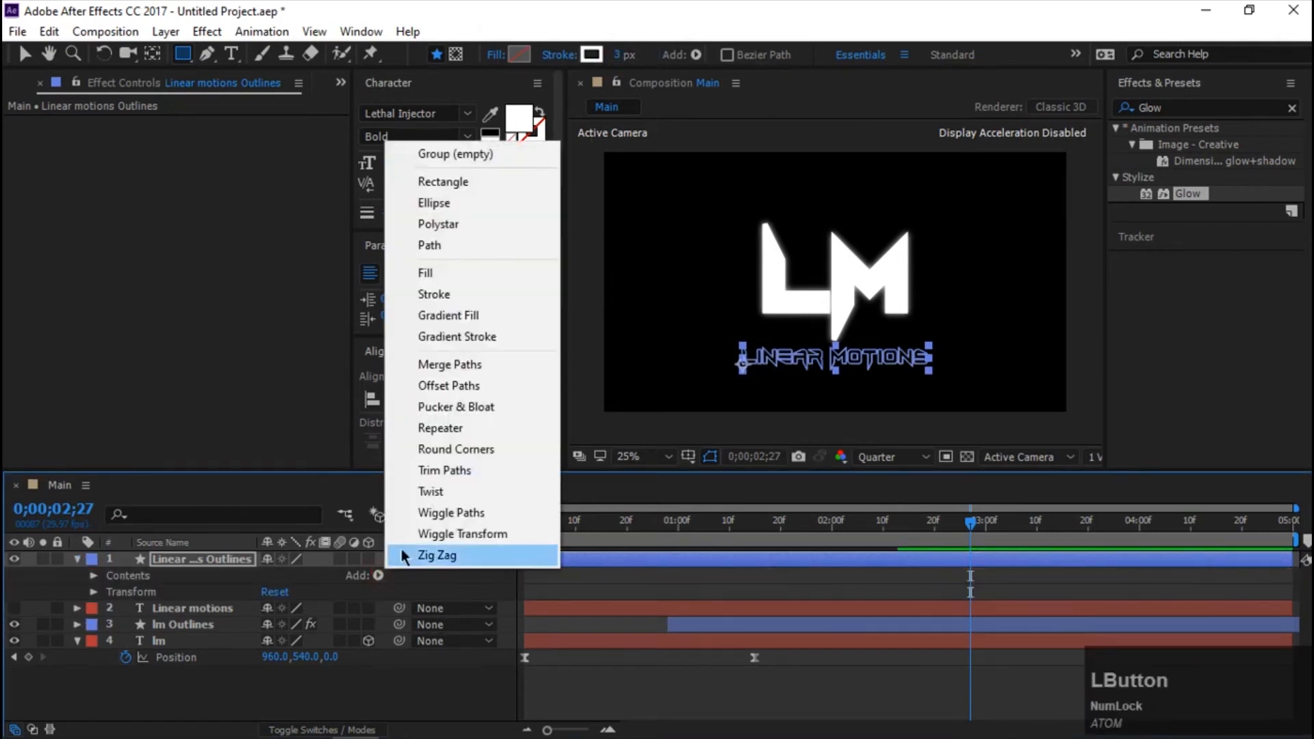
{"action": "left_click", "coordinate": [444, 477]}
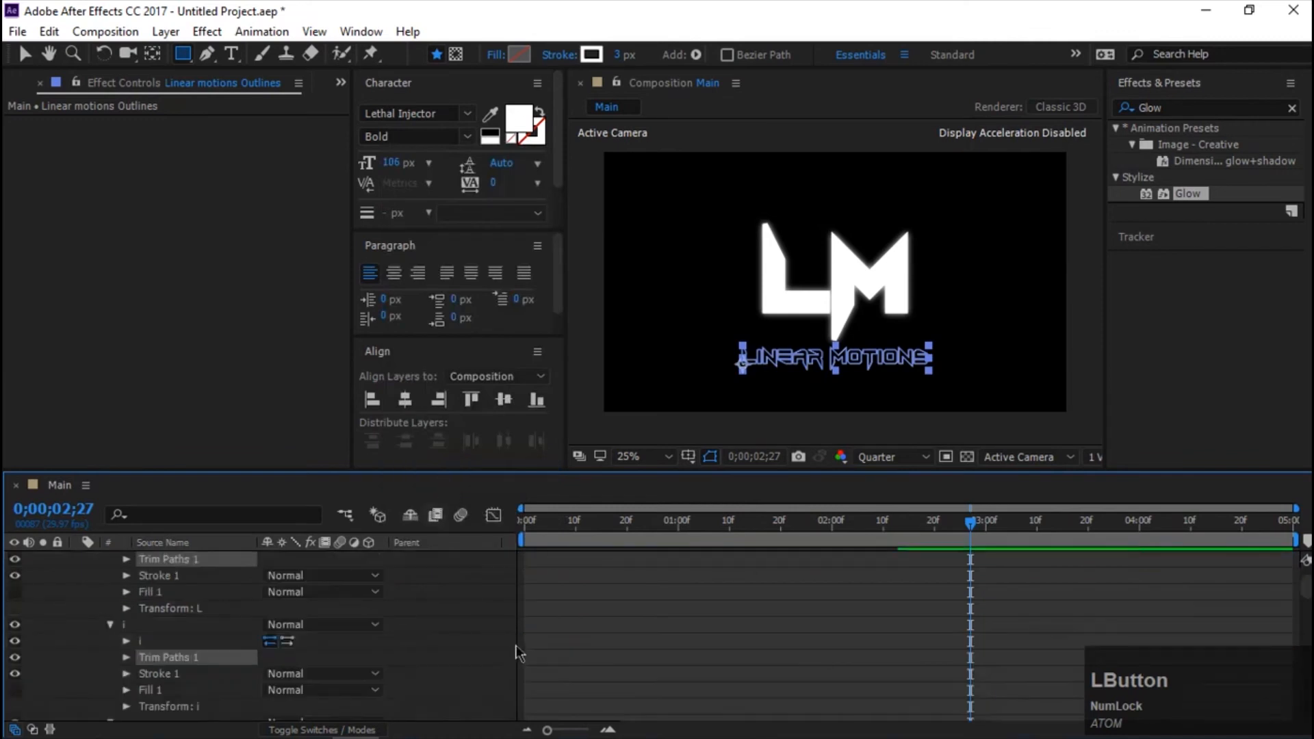
{"action": "scroll", "coordinate": [402, 627], "scroll_direction": "down", "scroll_amount": 1}
{"action": "scroll", "coordinate": [505, 647], "scroll_direction": "up", "scroll_amount": 4}
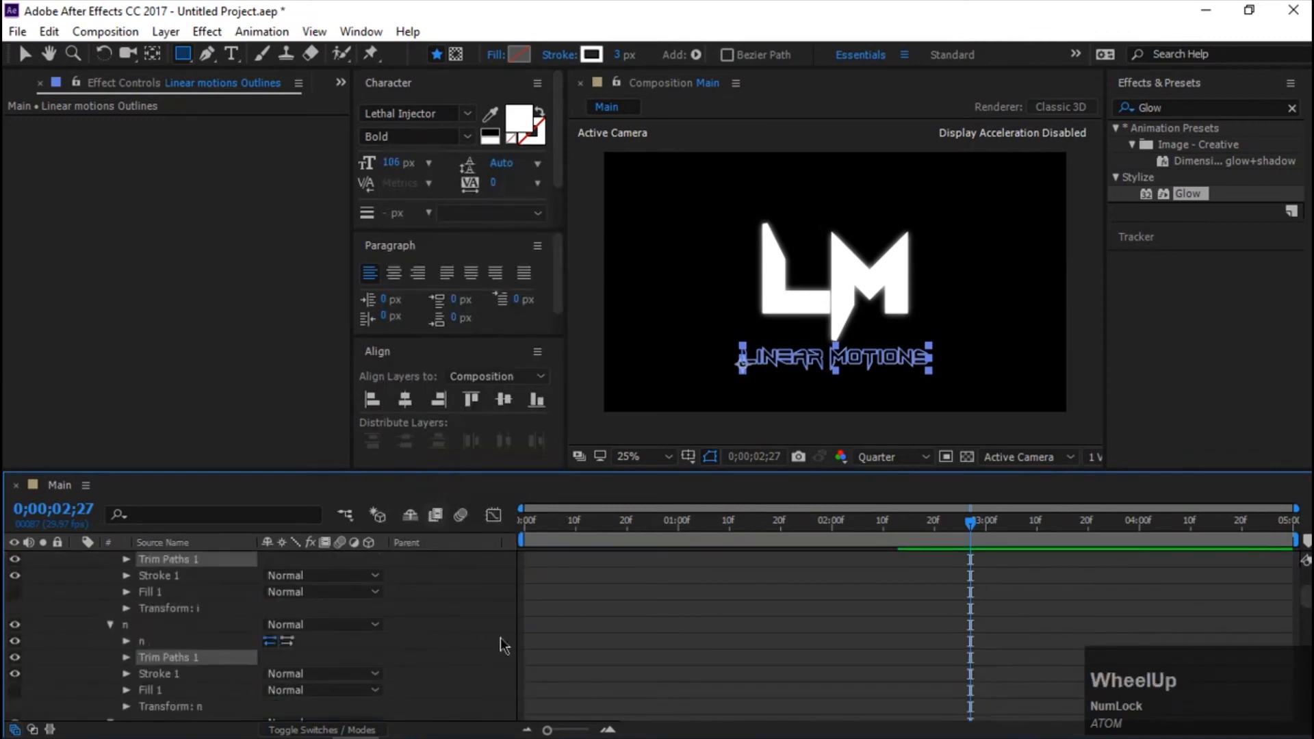
{"action": "left_click", "coordinate": [168, 625]}
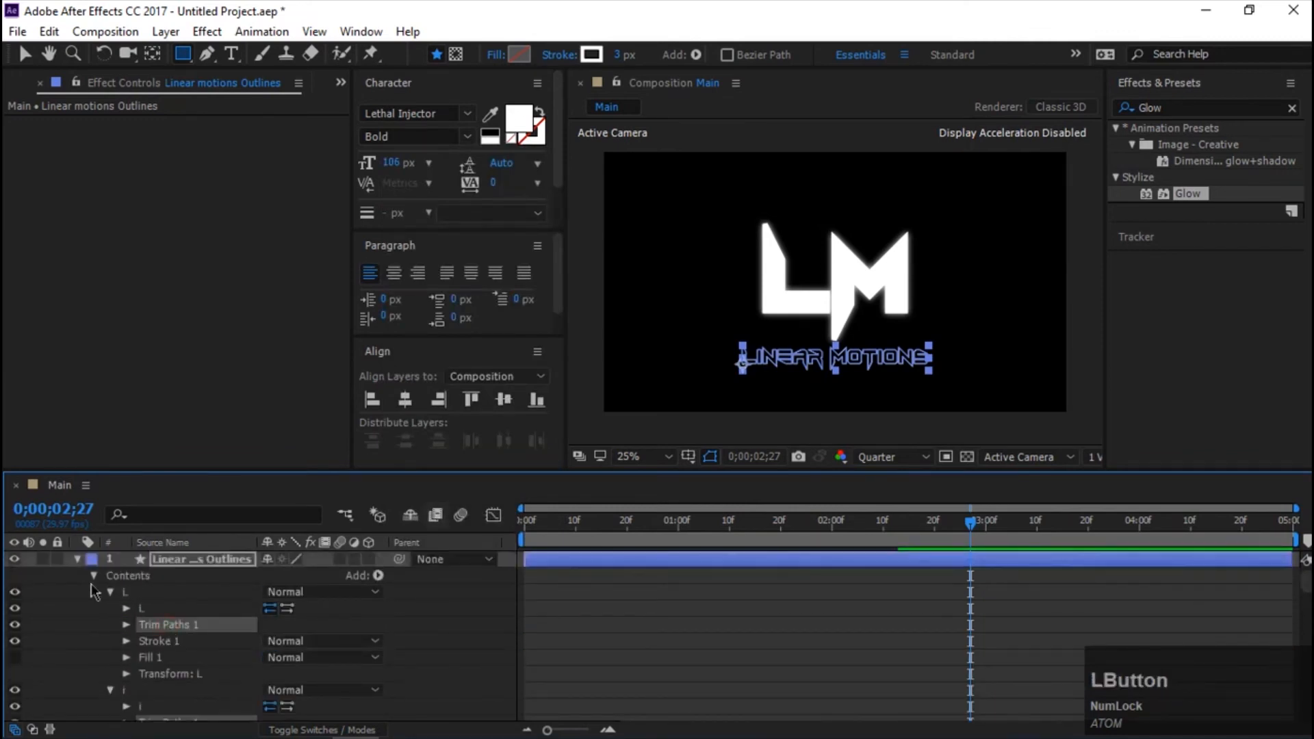
{"action": "key", "text": "ctrl+z"}
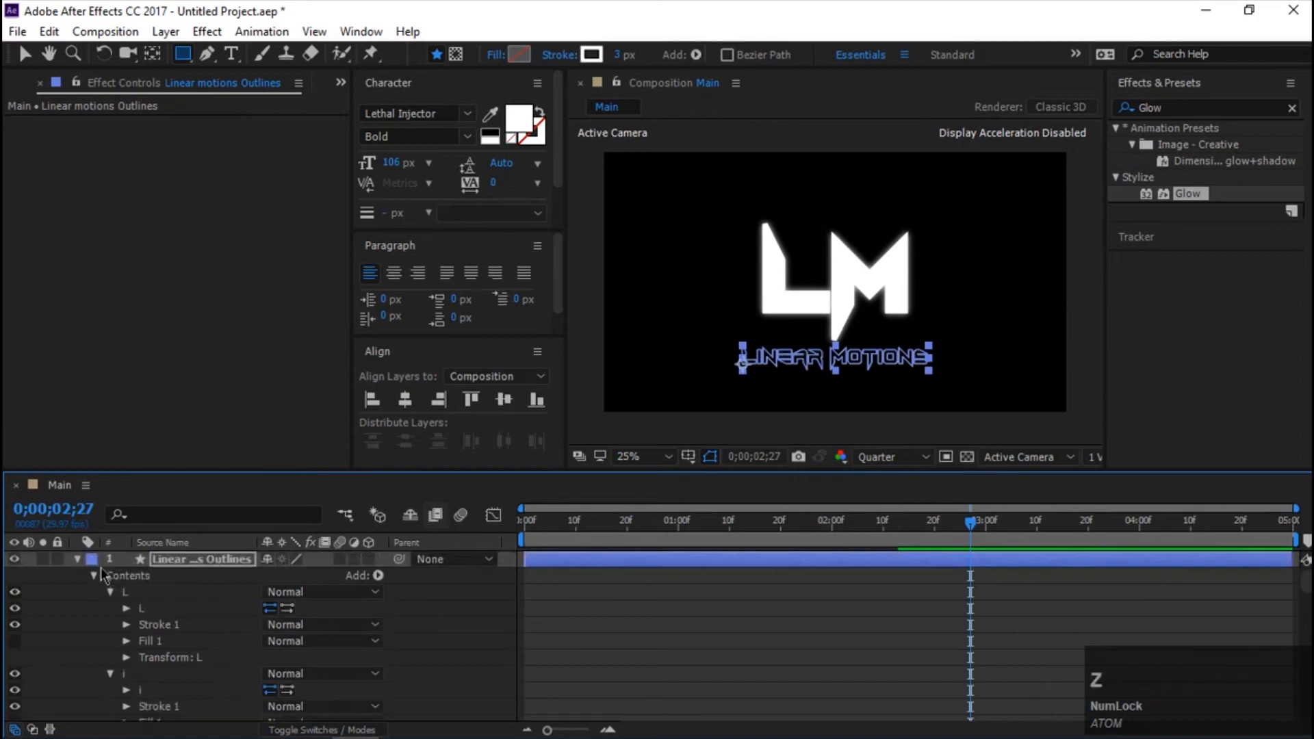
Deselect the Linear motions Outlines layer, add one Trim Paths to its whole contents, and expand the Trim Paths properties.
{"action": "left_click", "coordinate": [416, 577]}
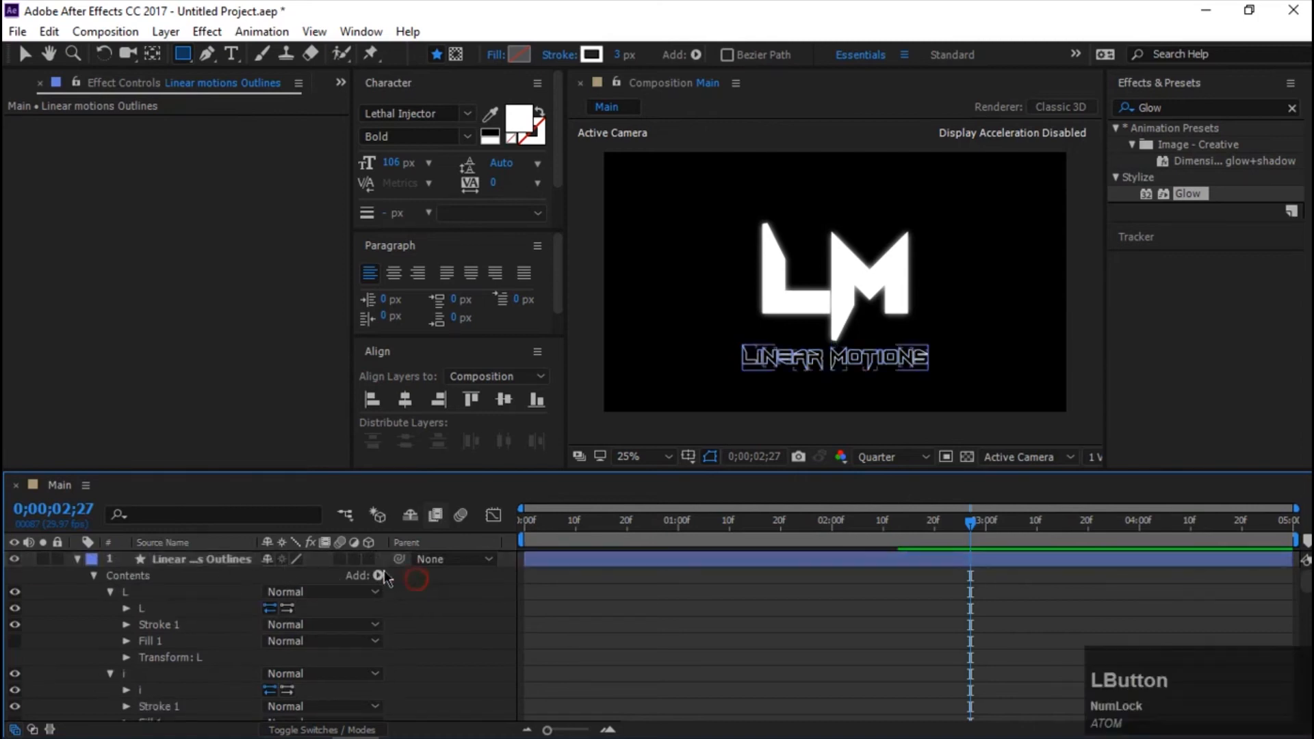
{"action": "left_click", "coordinate": [378, 576]}
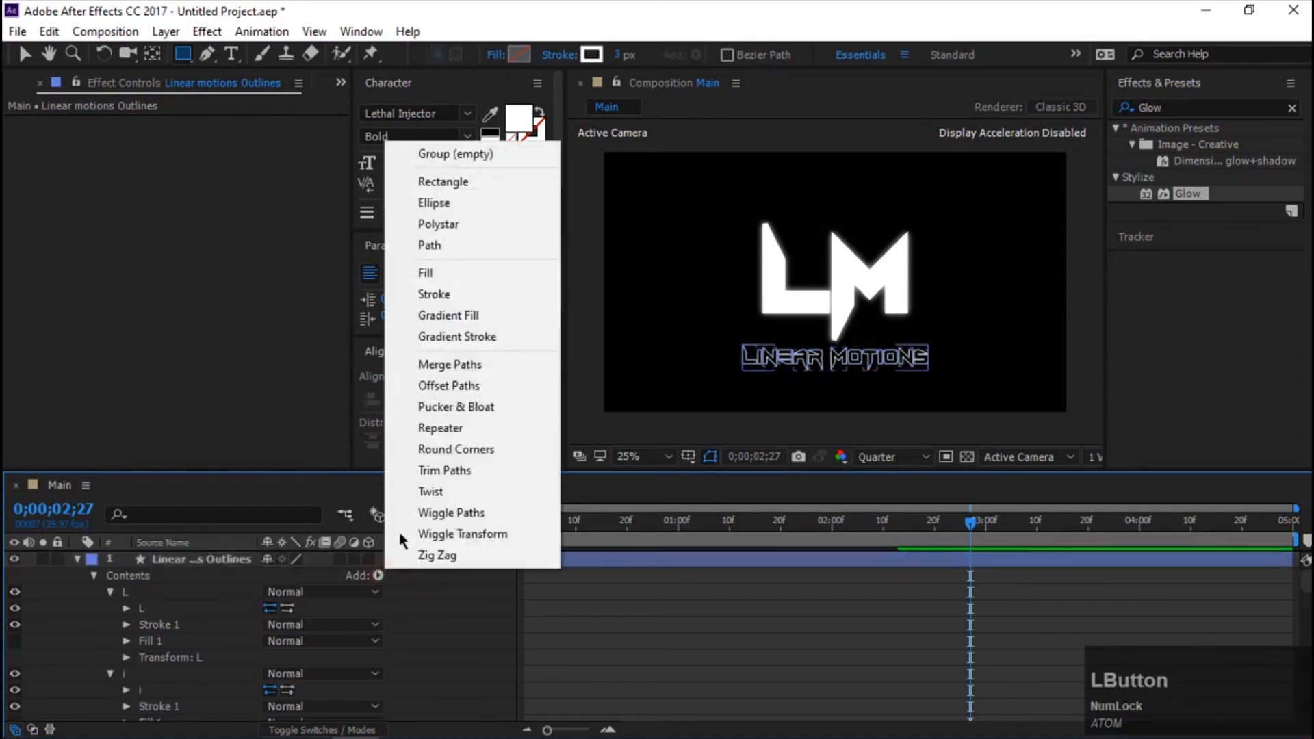
{"action": "left_click", "coordinate": [441, 470]}
{"action": "scroll", "coordinate": [191, 682], "scroll_direction": "down", "scroll_amount": 2}
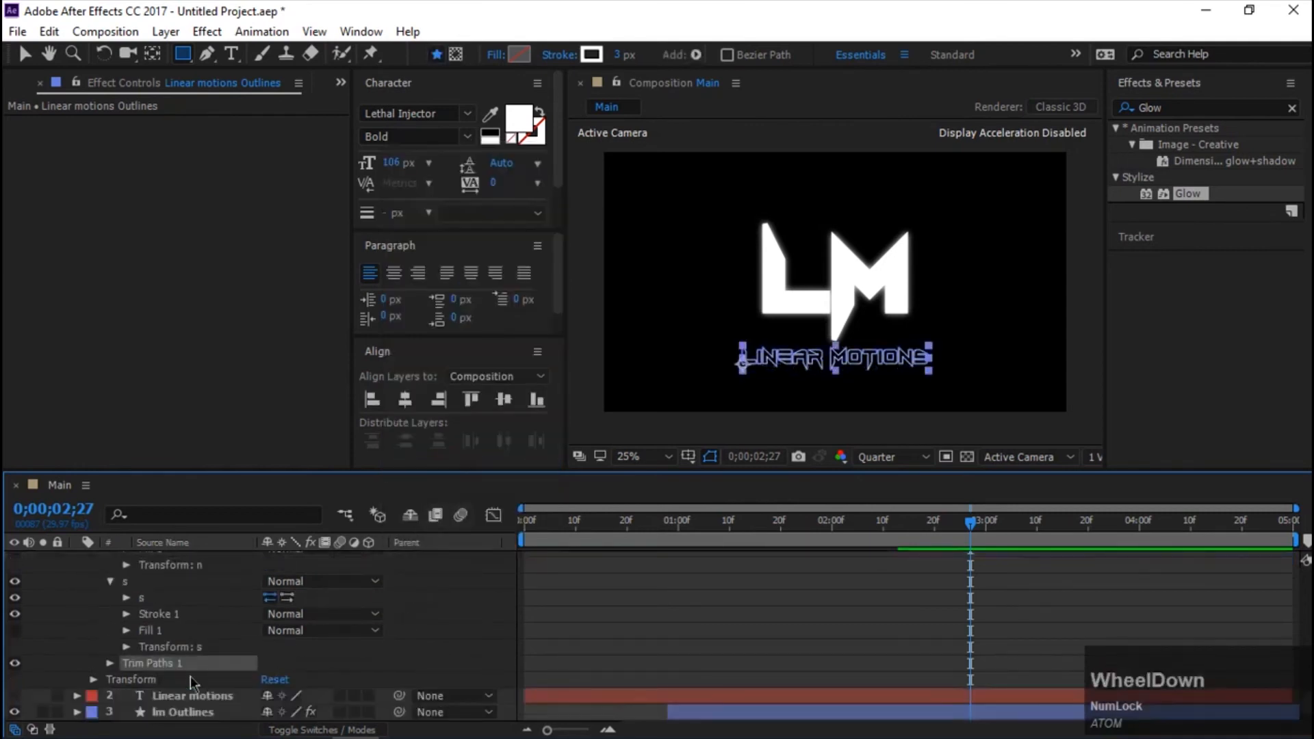
{"action": "left_click", "coordinate": [109, 664]}
{"action": "scroll", "coordinate": [372, 650], "scroll_direction": "down", "scroll_amount": 2}
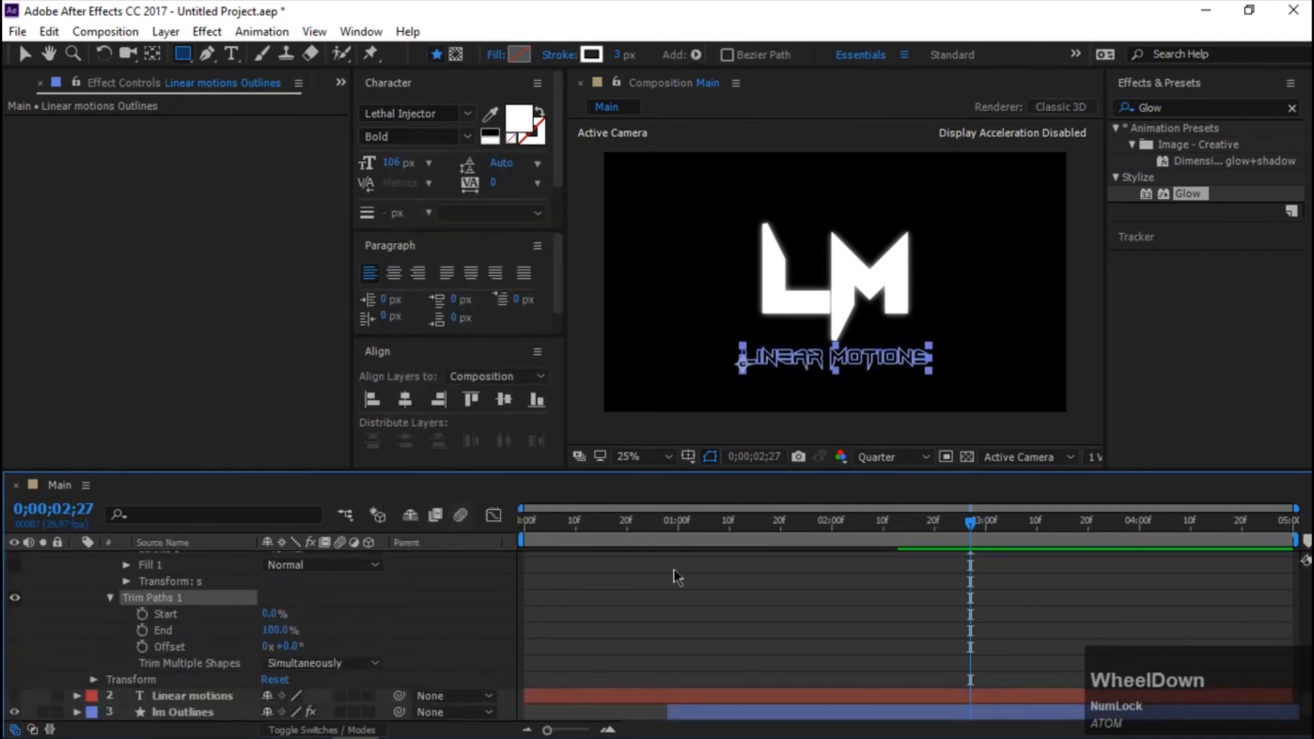
Keyframe the tagline outline's Trim Paths End from 0% at 0;00;02;07 to 100% at 0;00;02;13, and preview it.
{"action": "left_click_drag", "start_coordinate": [965, 527], "coordinate": [864, 521]}
{"action": "left_click", "coordinate": [142, 630]}
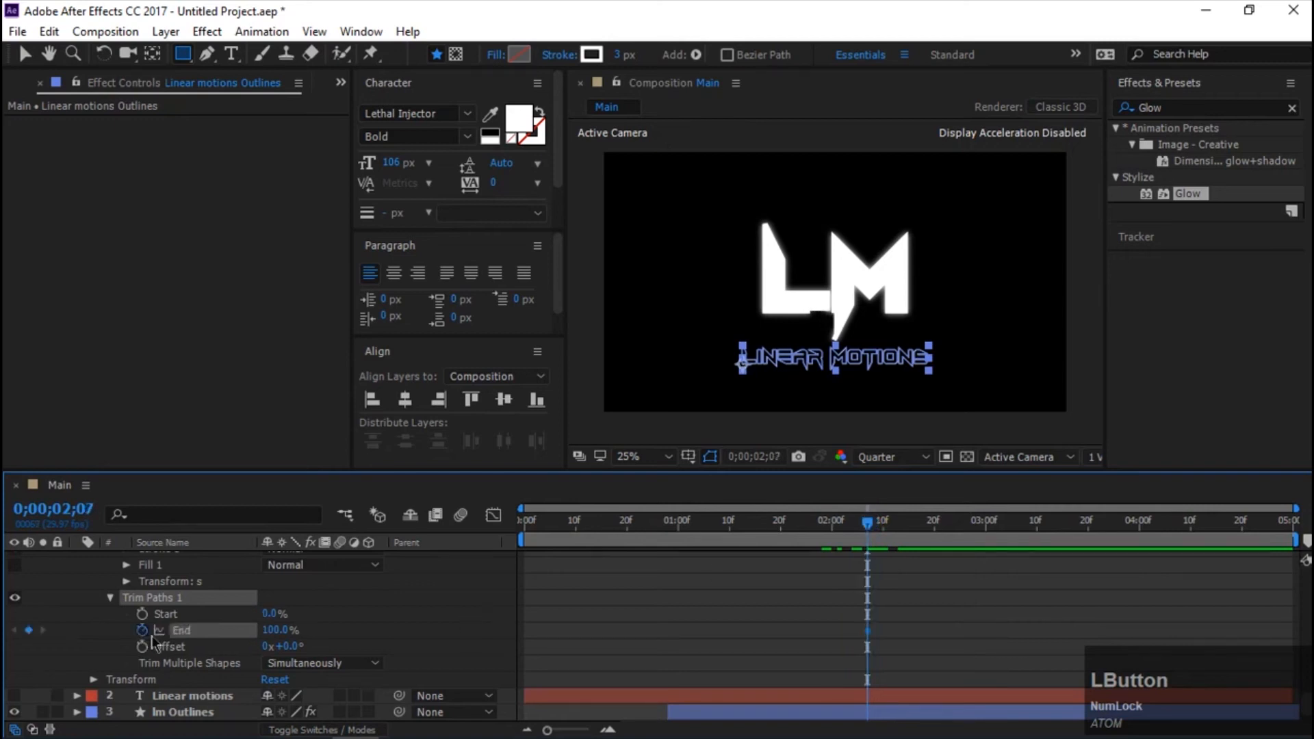
{"action": "mouse_move", "coordinate": [871, 533]}
{"action": "left_mouse_down"}
{"action": "mouse_move", "coordinate": [925, 525]}
{"action": "mouse_move", "coordinate": [895, 529]}
{"action": "left_mouse_up"}
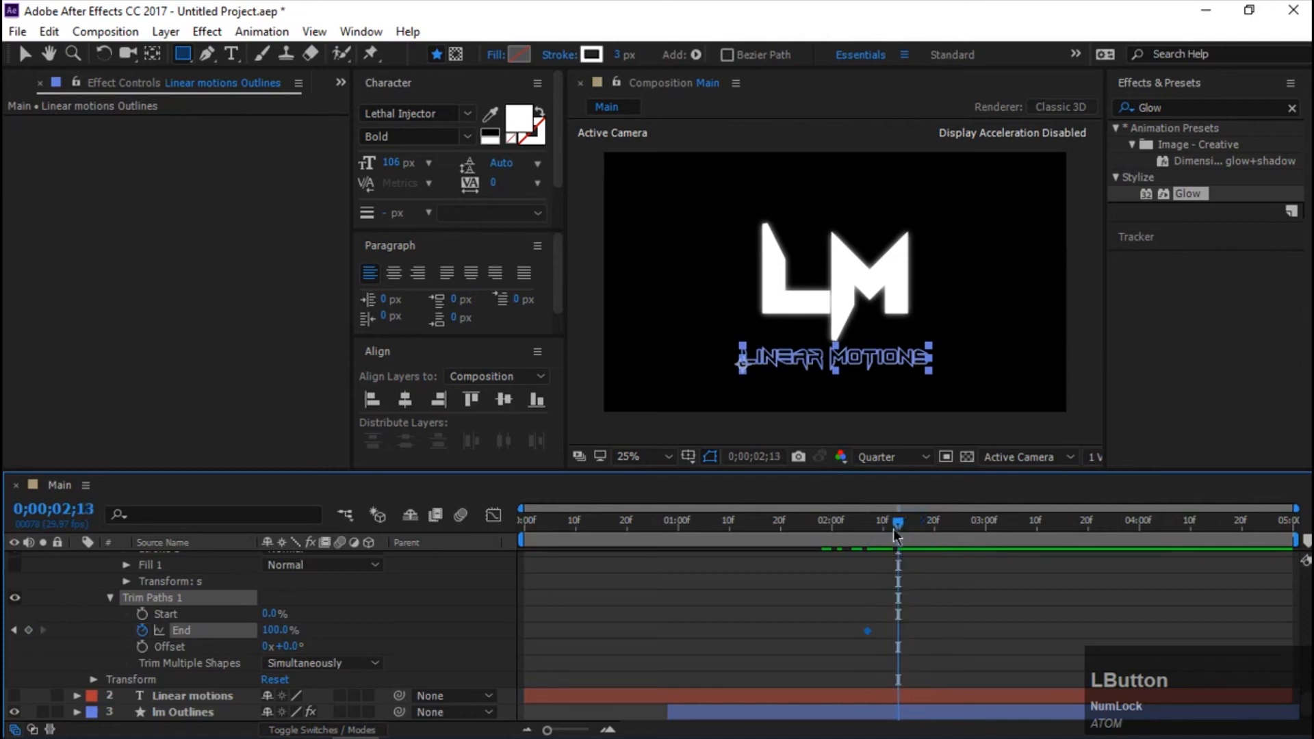
{"action": "left_click", "coordinate": [28, 631]}
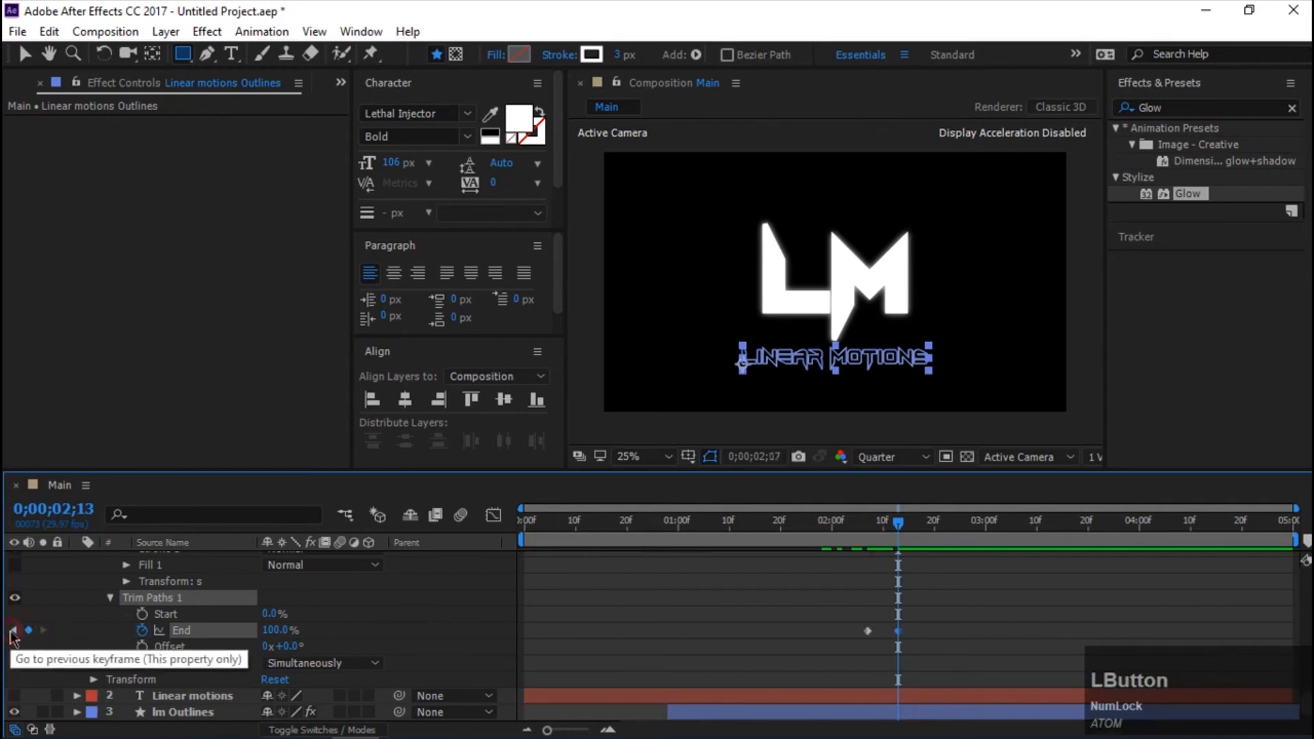
{"action": "left_click", "coordinate": [12, 630]}
{"action": "left_click_drag", "start_coordinate": [279, 633], "coordinate": [6, 628]}
{"action": "key", "text": "space"}
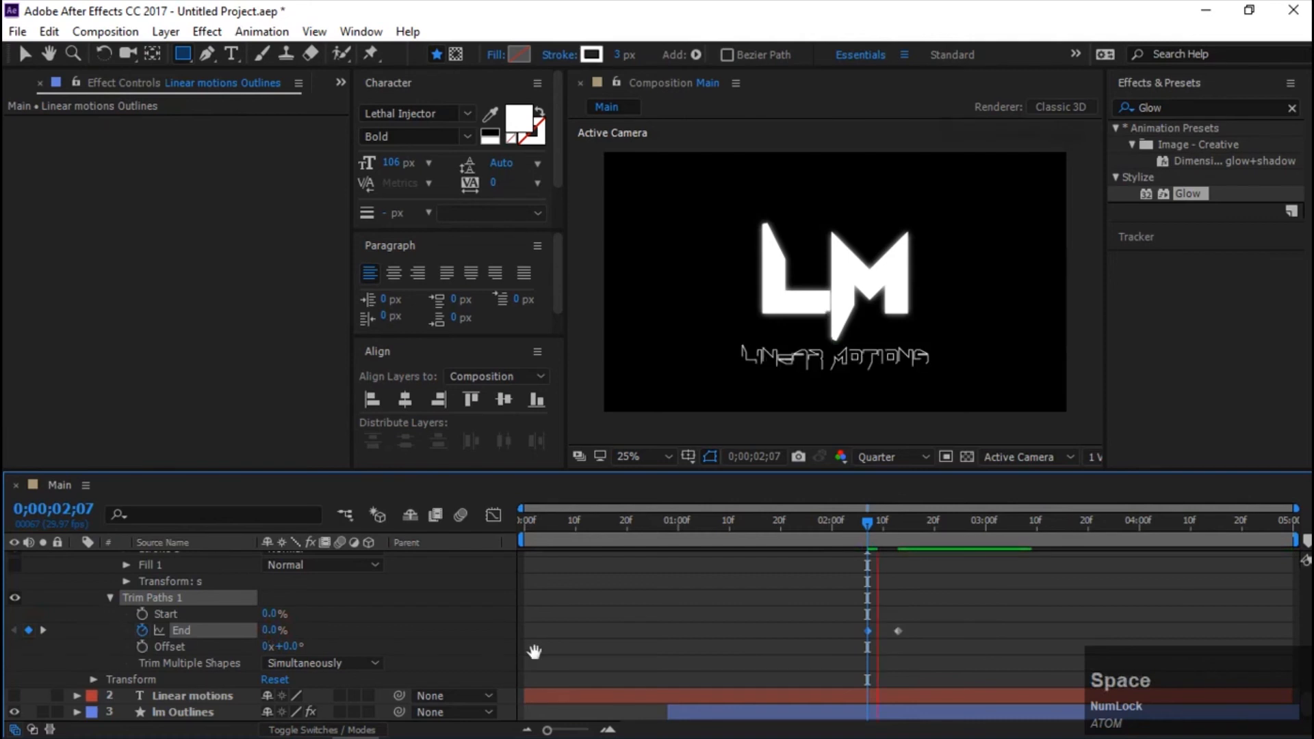
Apply Easy Ease to both Trim Paths End keyframes, shape the speed graph to peak early with a long ease-out, and preview the motion.
{"action": "left_click_drag", "start_coordinate": [988, 603], "coordinate": [782, 661]}
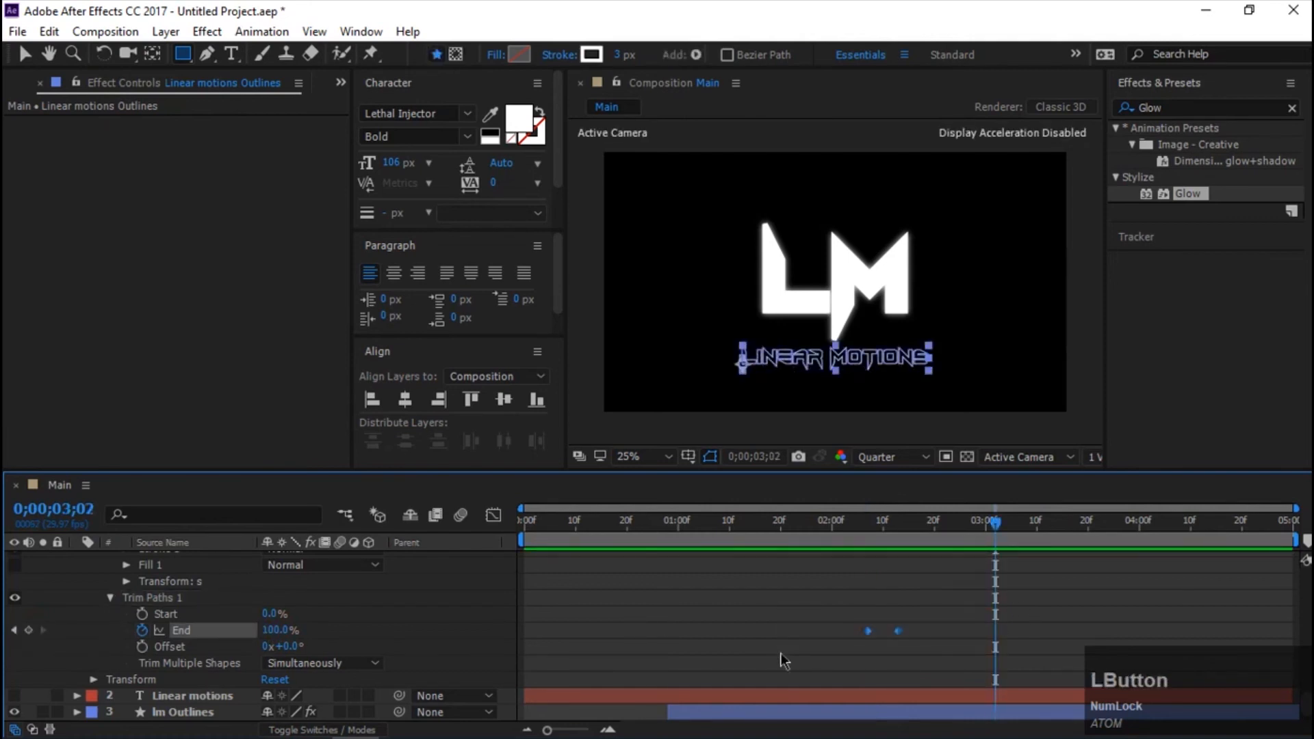
{"action": "key", "text": "F9"}
{"action": "left_click", "coordinate": [493, 515]}
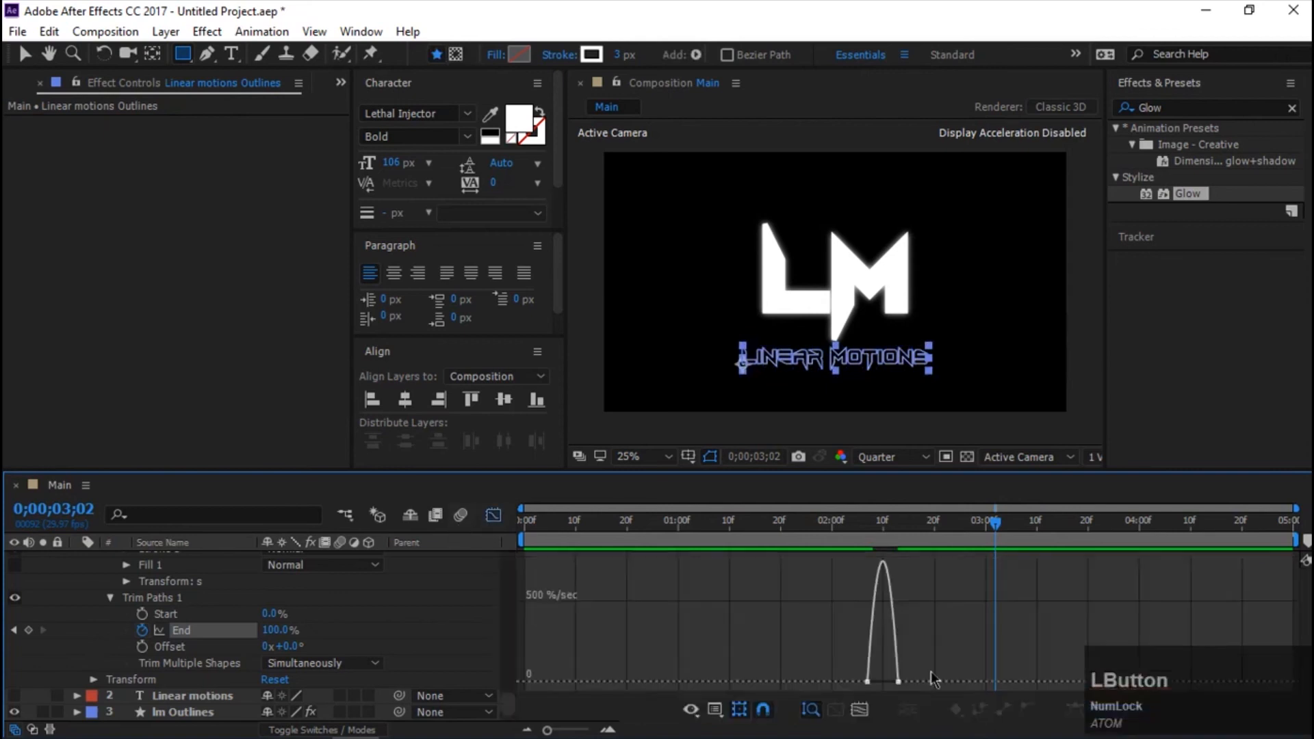
{"action": "left_click_drag", "start_coordinate": [883, 716], "coordinate": [887, 682]}
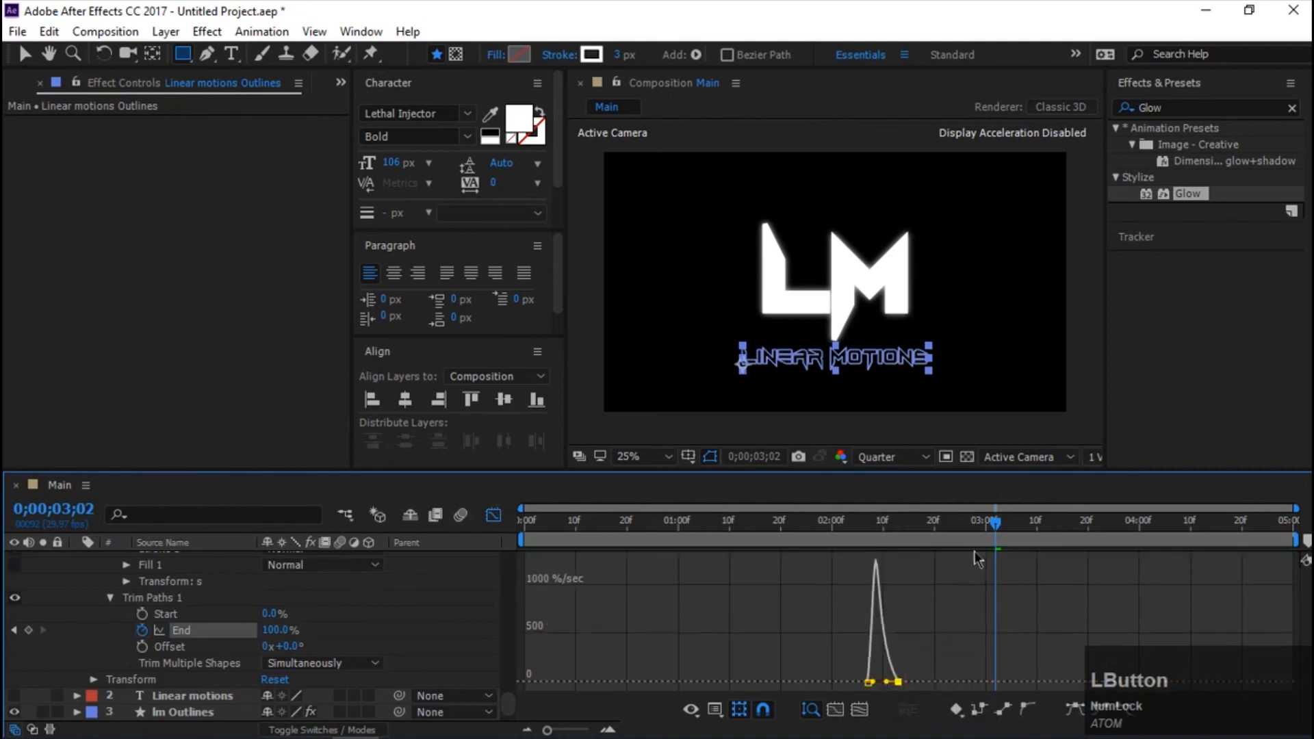
{"action": "left_click_drag", "start_coordinate": [996, 526], "coordinate": [831, 543]}
{"action": "key", "text": "space"}
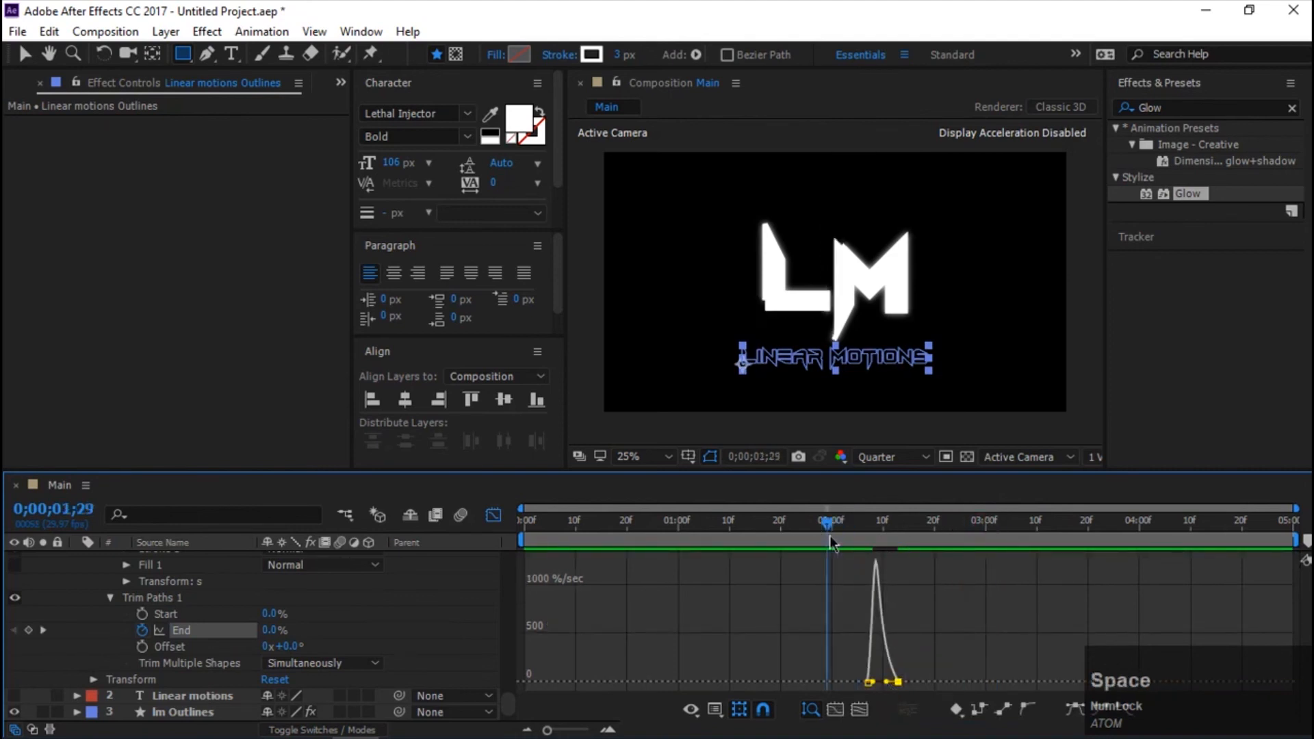
{"action": "scroll", "coordinate": [452, 588], "scroll_direction": "up", "scroll_amount": 5}
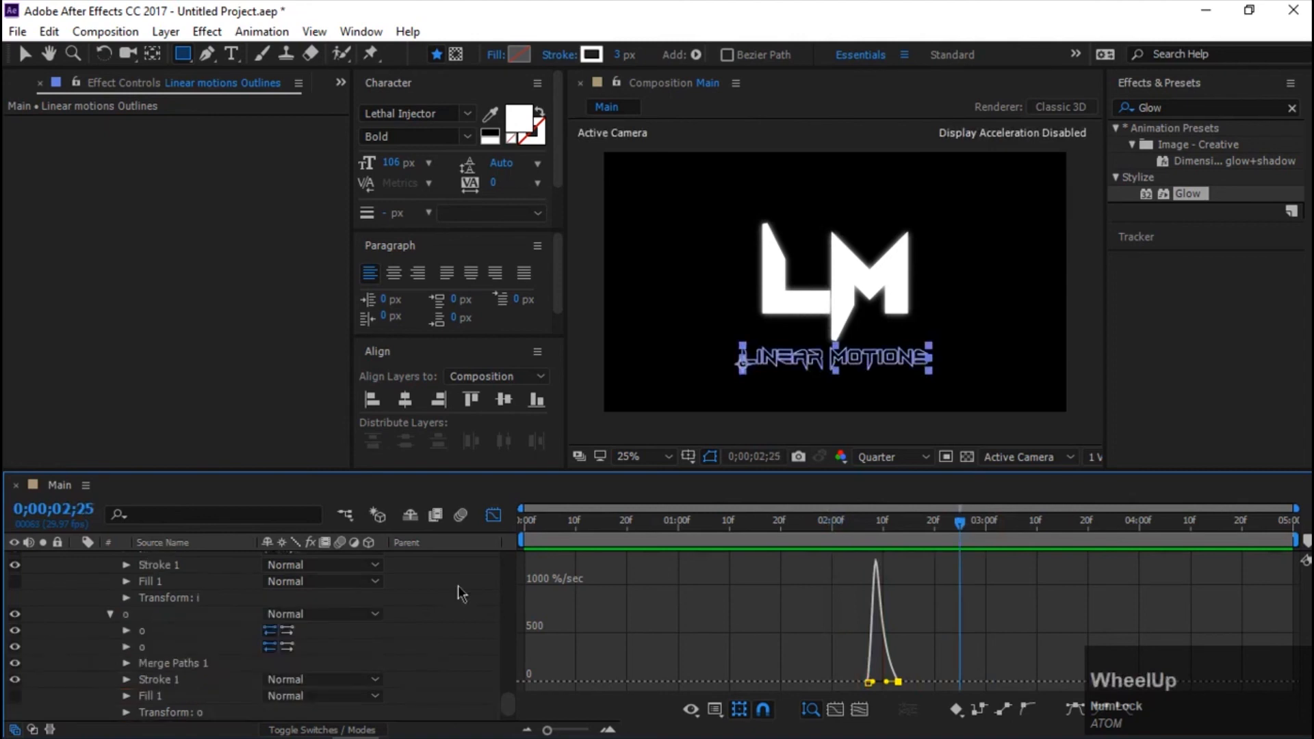
Collapse the properties of all layers and apply the Glow effect to the Linear motions Outlines layer.
{"action": "scroll", "coordinate": [97, 573], "scroll_direction": "up", "scroll_amount": 3}
{"action": "key", "text": "ctrl+a"}
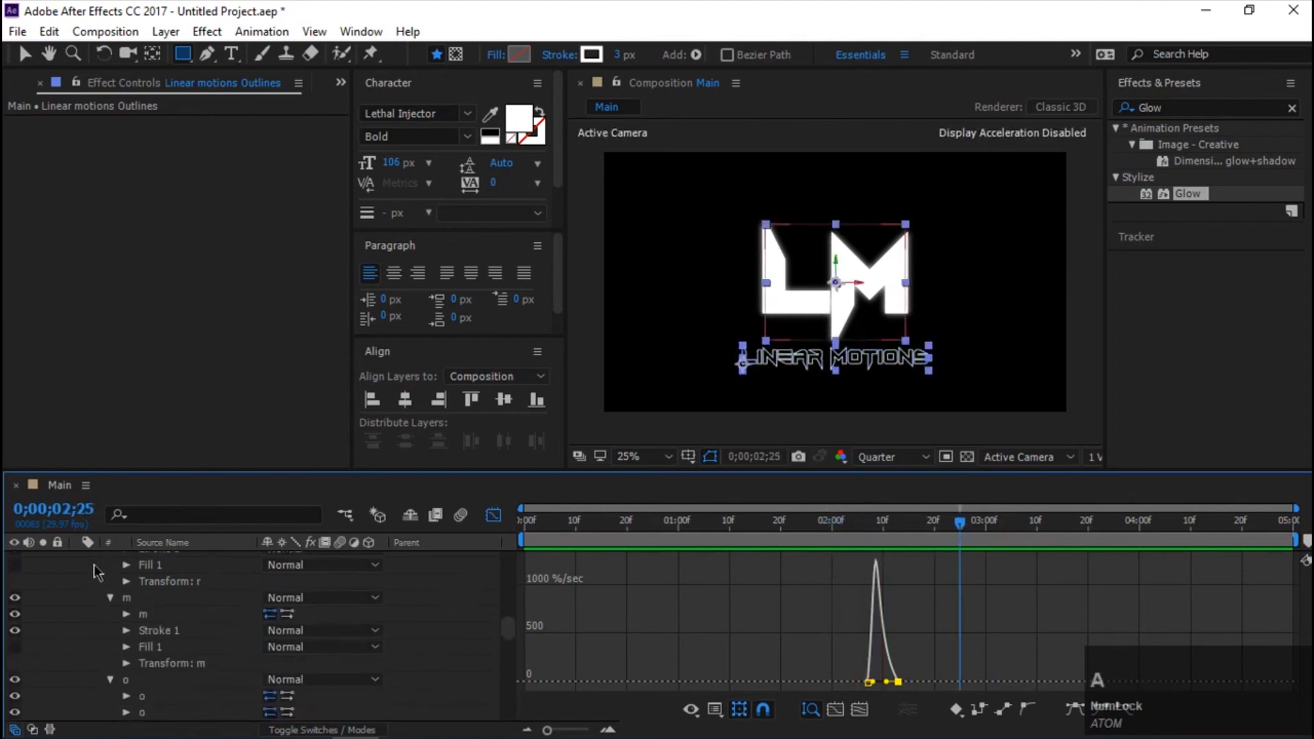
{"action": "key", "text": "u"}
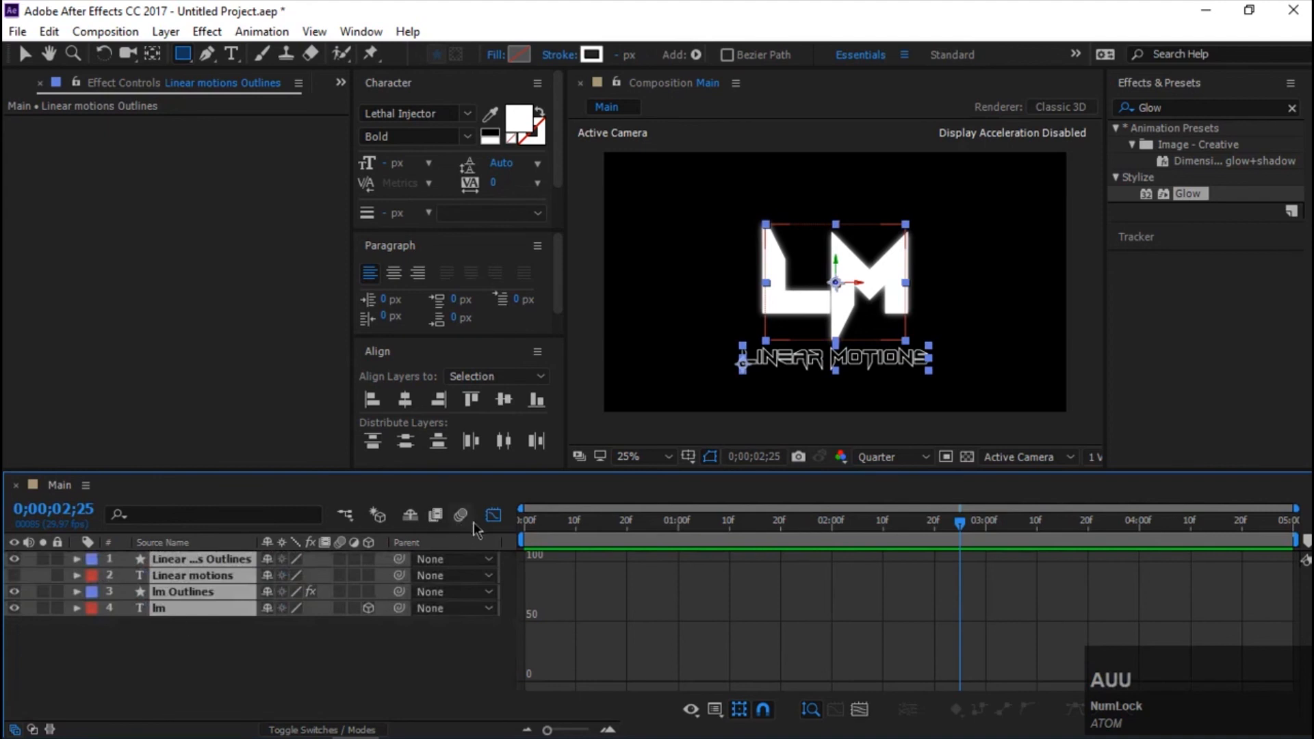
{"action": "left_click_drag", "start_coordinate": [1193, 194], "coordinate": [668, 544]}
Trim the start of the Linear motions Outlines layer to 0;00;00;28, where the lm Outlines layer begins.
{"action": "key", "text": "v"}
{"action": "key", "text": "Page_Up"}
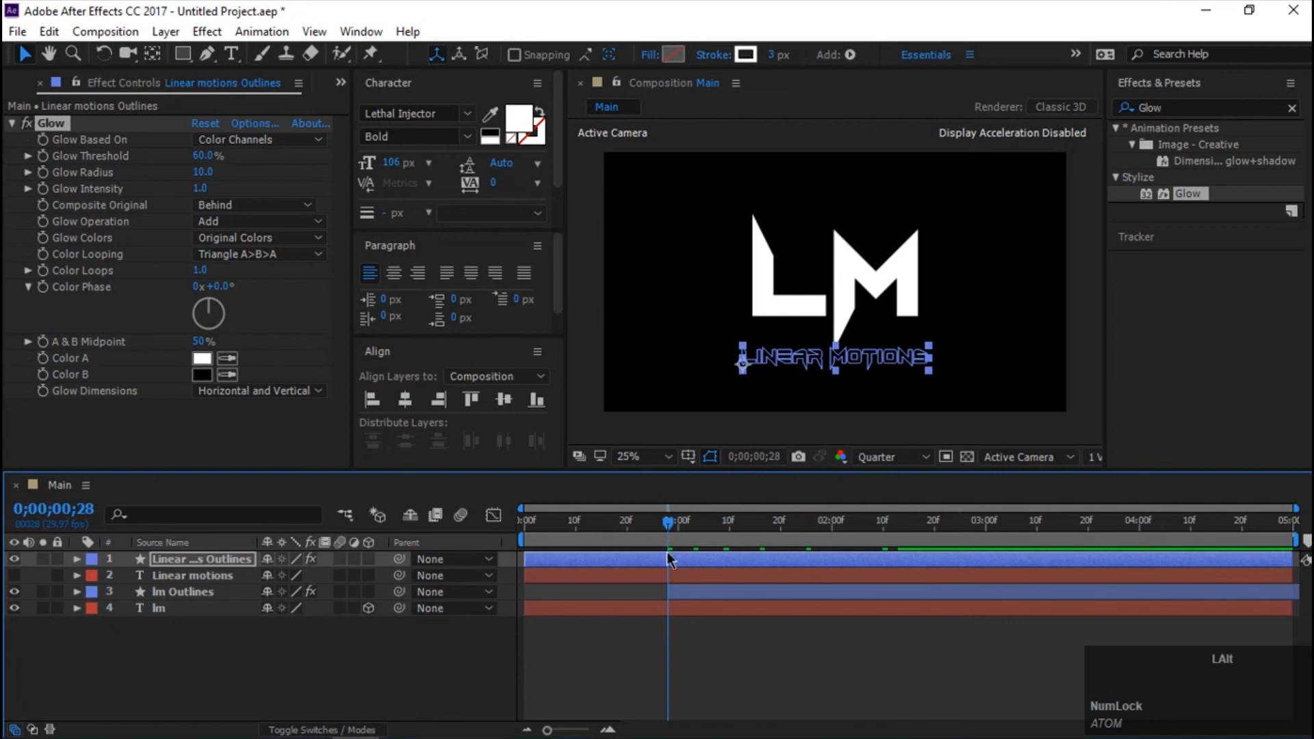
{"action": "key", "text": "alt+bracketleft"}
Set the Glow Radius on the Linear motions Outlines layer to 27 with the tagline in view, and preview the result.
{"action": "left_click_drag", "start_coordinate": [667, 532], "coordinate": [893, 535]}
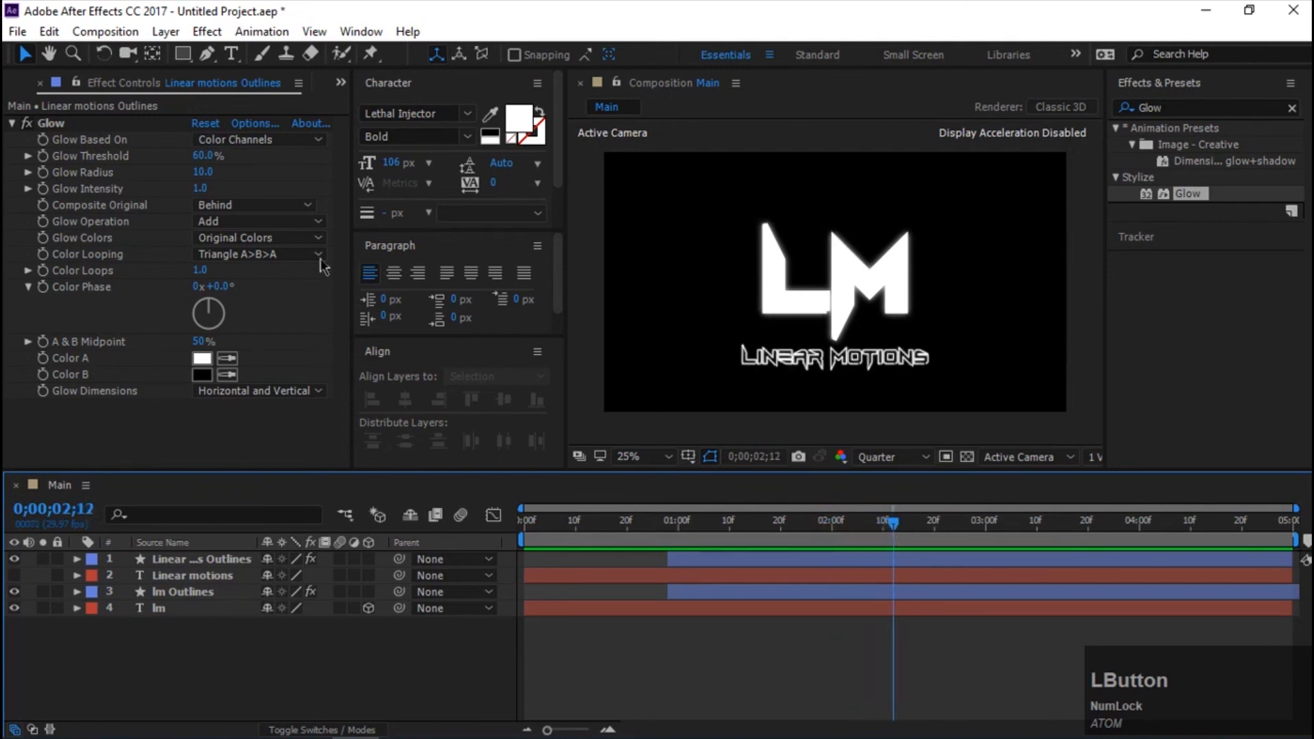
{"action": "left_click_drag", "start_coordinate": [203, 172], "coordinate": [221, 181]}
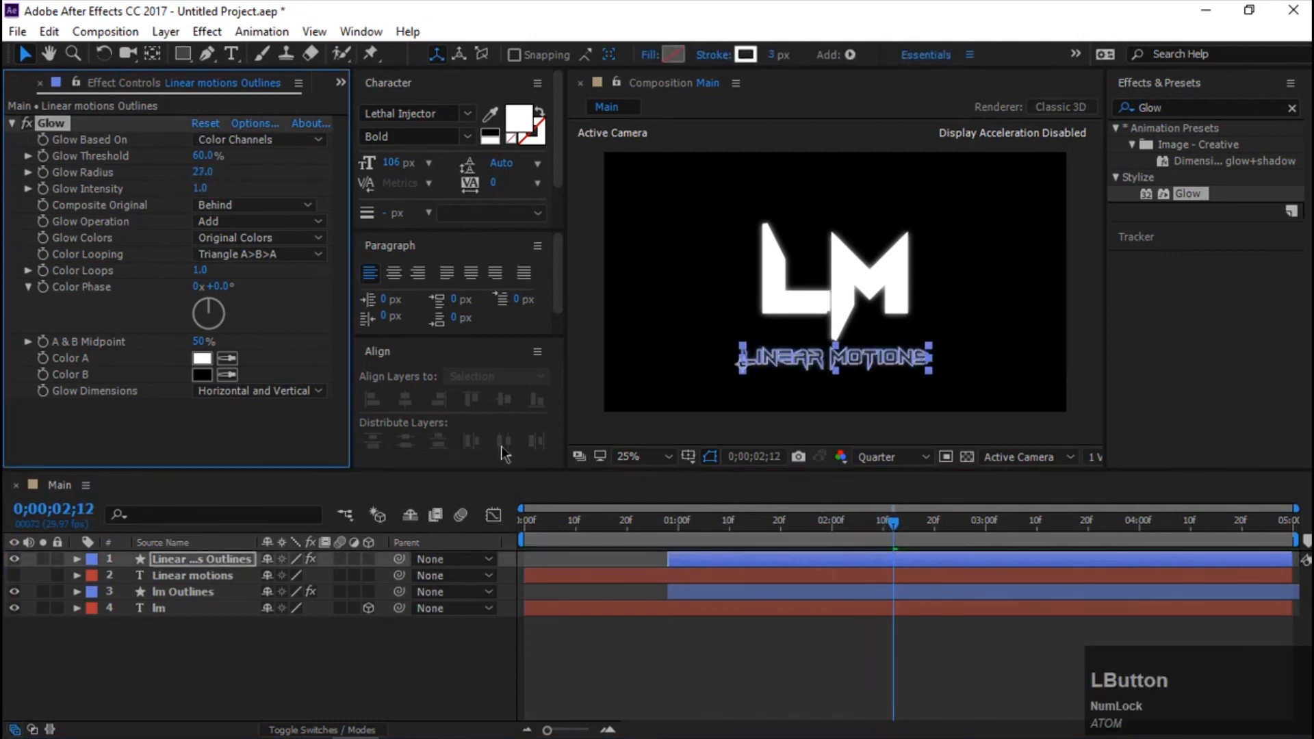
{"action": "key", "text": "space"}
{"action": "left_click", "coordinate": [919, 524]}
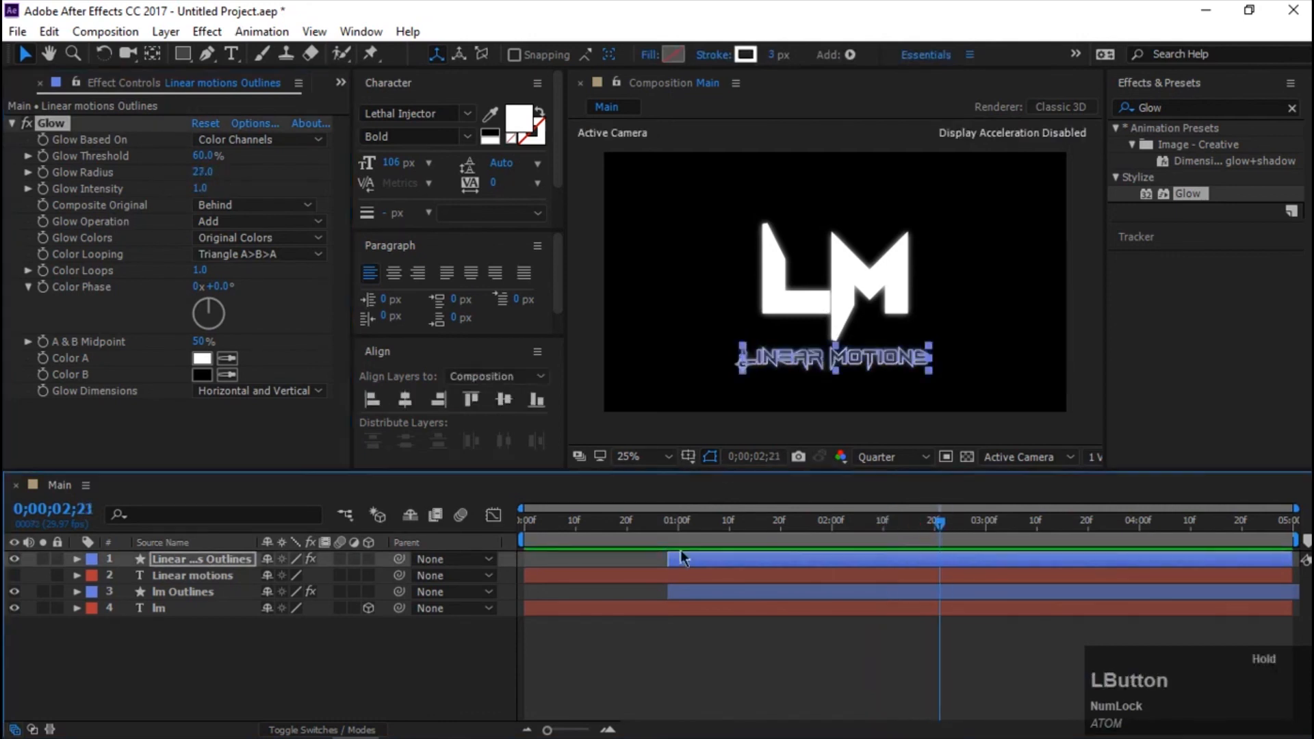
Make the Linear motions text layer visible again and play the whole animation from 0;00;00;00.
{"action": "left_click", "coordinate": [14, 576]}
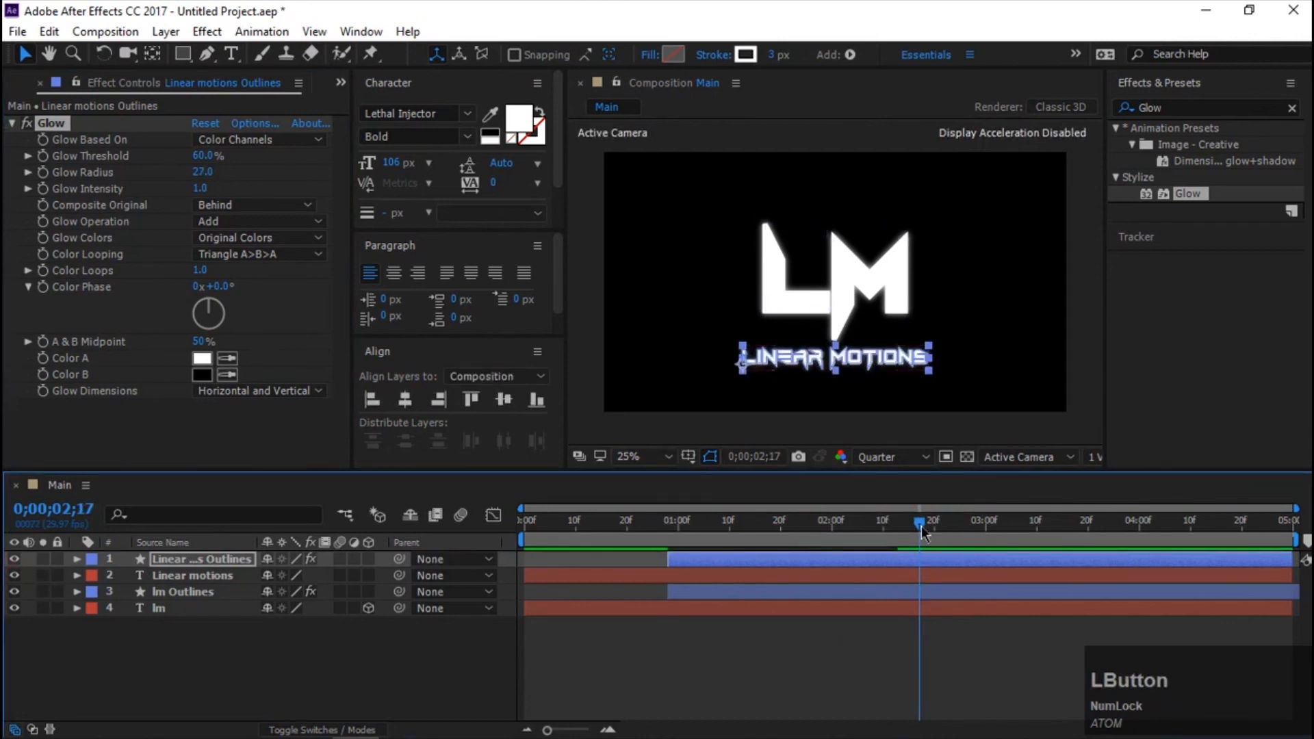
{"action": "left_click_drag", "start_coordinate": [893, 523], "coordinate": [495, 592]}
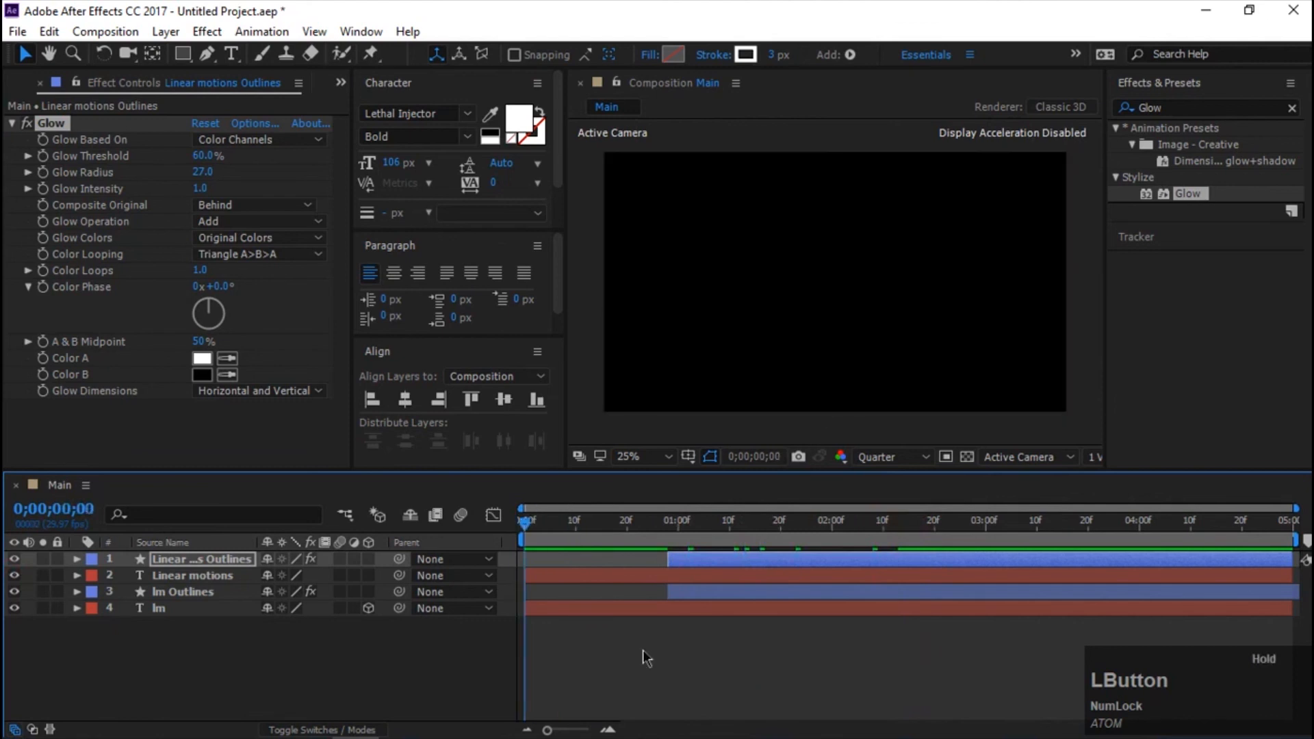
{"action": "key", "text": "space"}
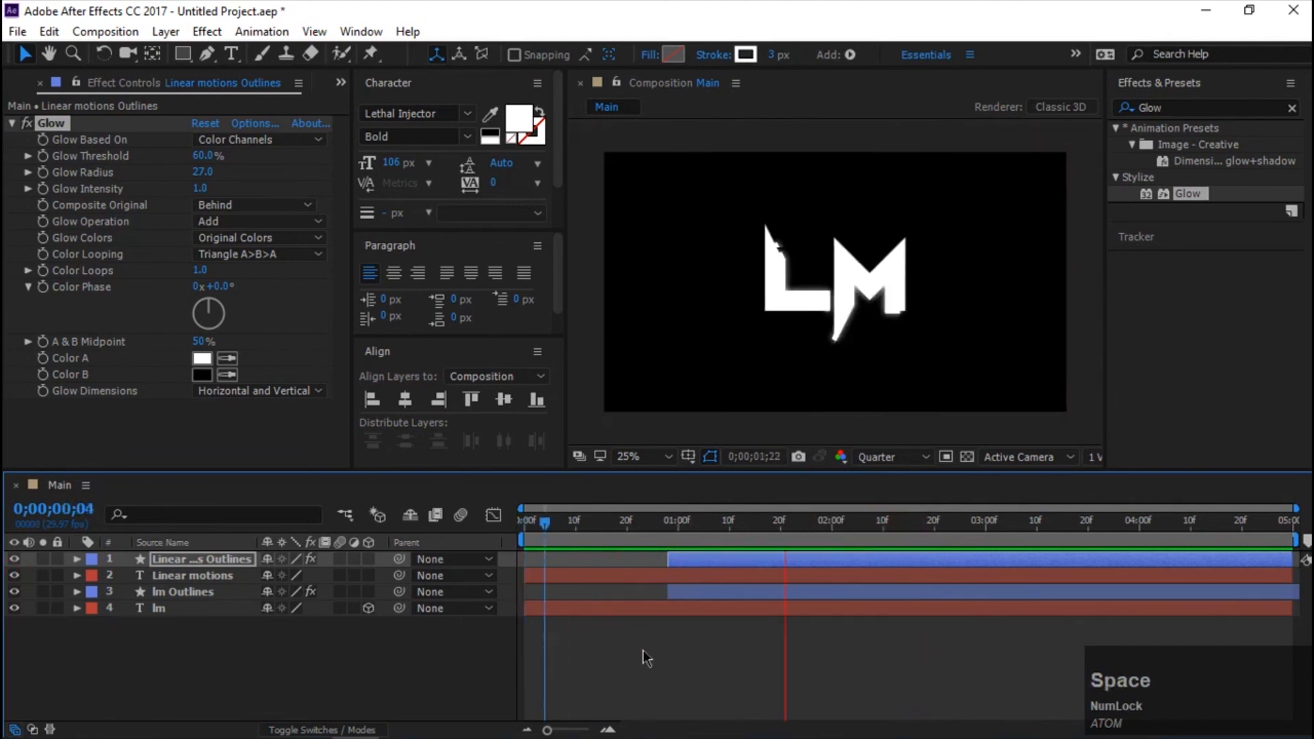
{"action": "key", "text": "space"}
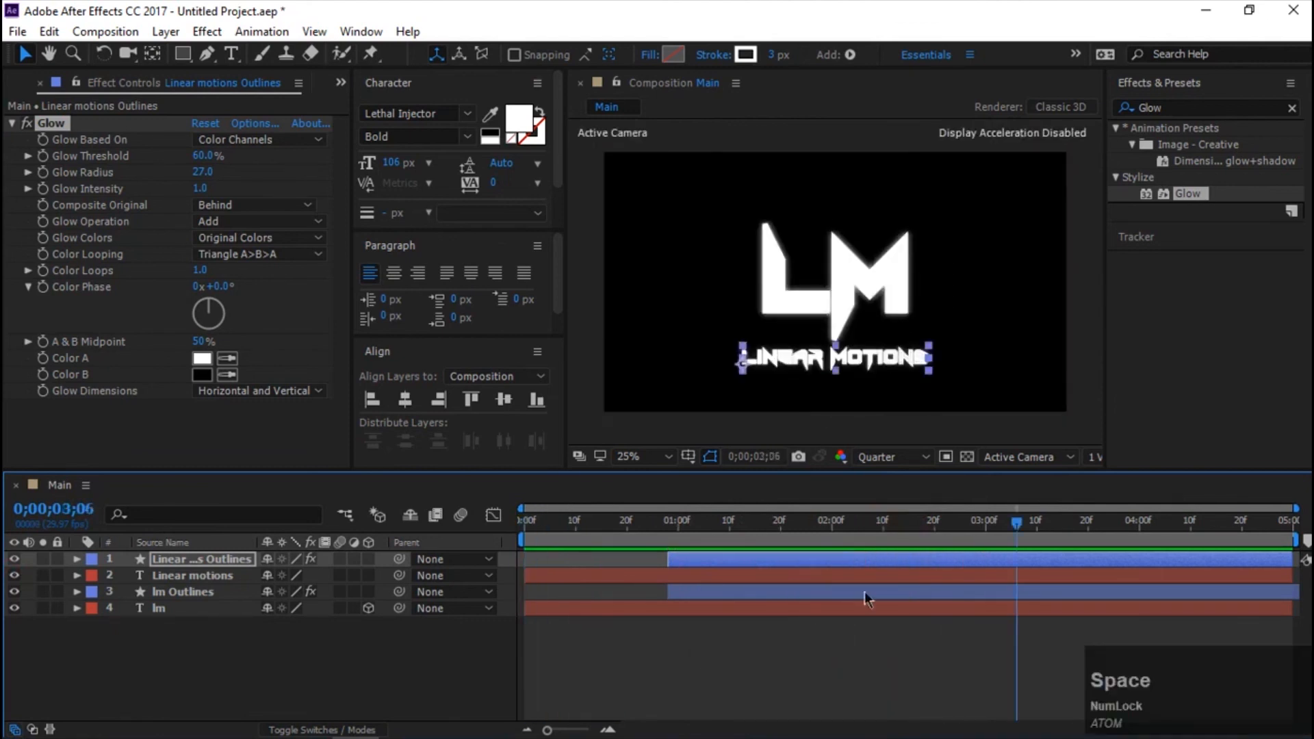
{"action": "left_click_drag", "start_coordinate": [1016, 519], "coordinate": [414, 491]}
{"action": "key", "text": "space"}
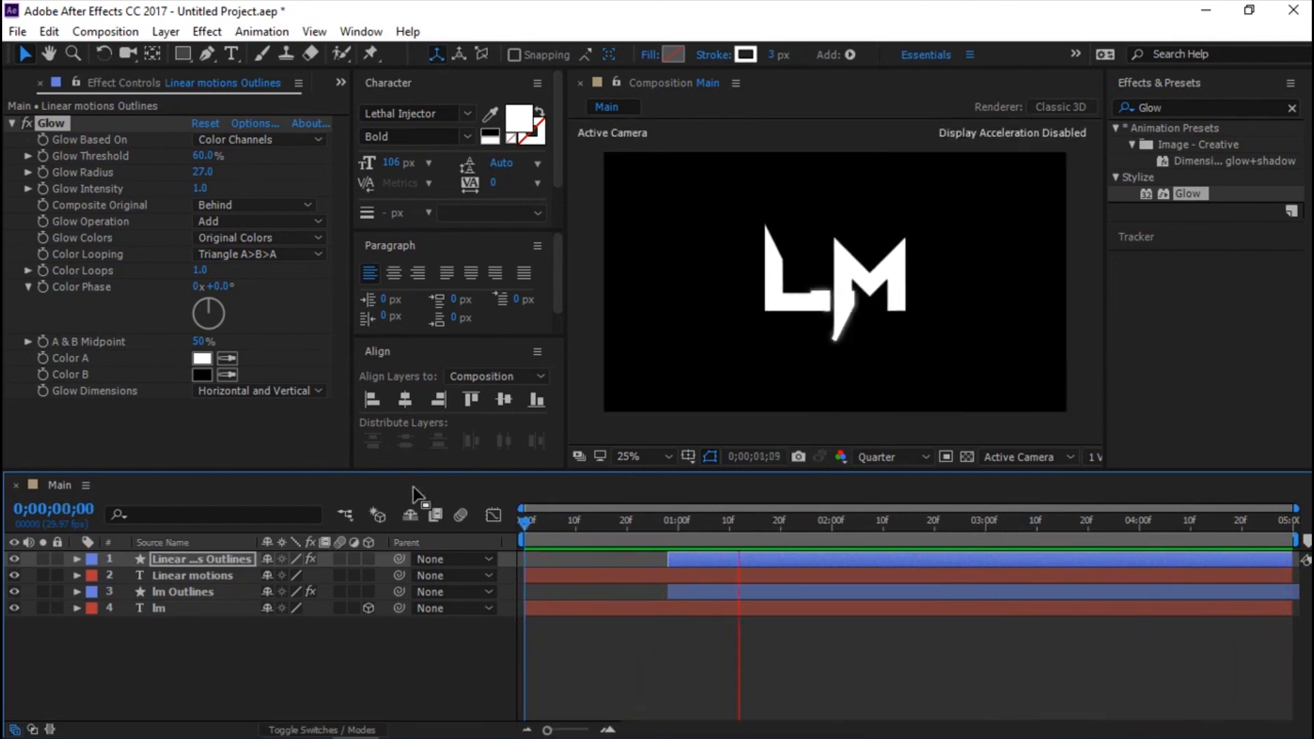
{"action": "key", "text": "space"}
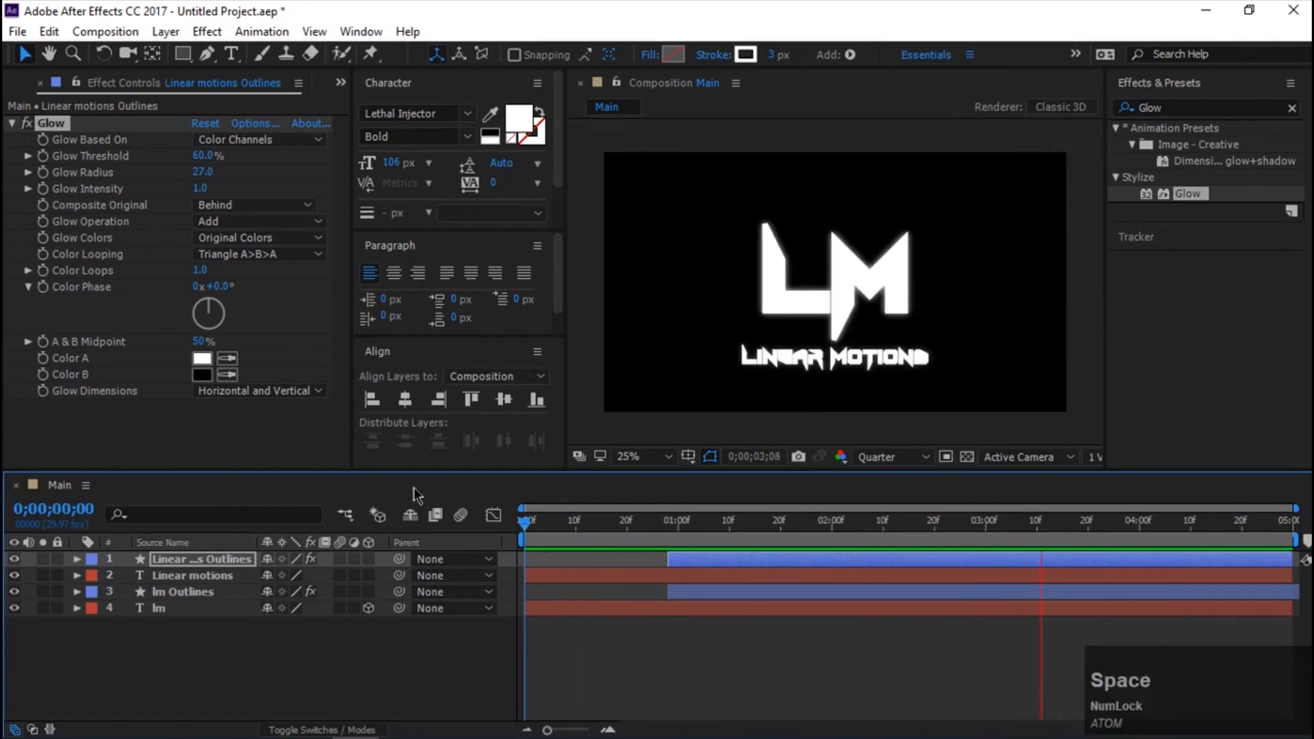